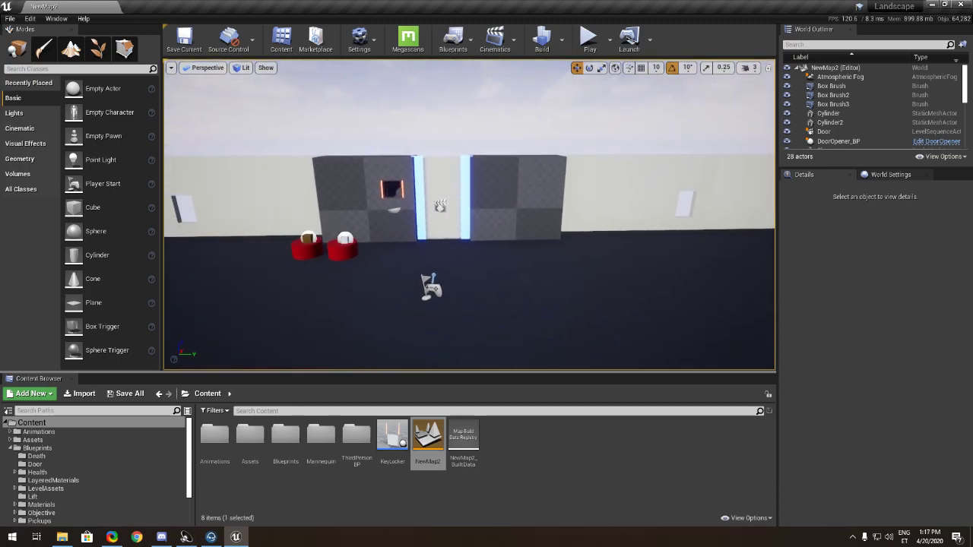
- Play the level and carry the white cube from its pedestal to the wall locker to test the door
{"action": "mouse_move", "coordinate": [456, 248]}
{"action": "right_mouse_down"}
{"action": "mouse_move", "coordinate": [479, 243]}
{"action": "mouse_move", "coordinate": [406, 250]}
{"action": "mouse_move", "coordinate": [452, 248]}
{"action": "right_mouse_up"}
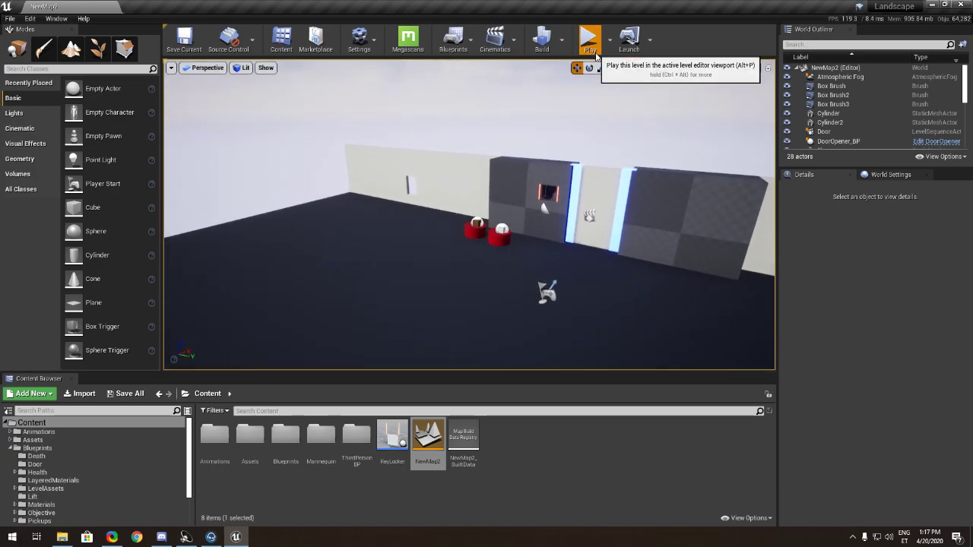
{"action": "left_click", "coordinate": [523, 168]}
{"action": "key", "text": "w"}
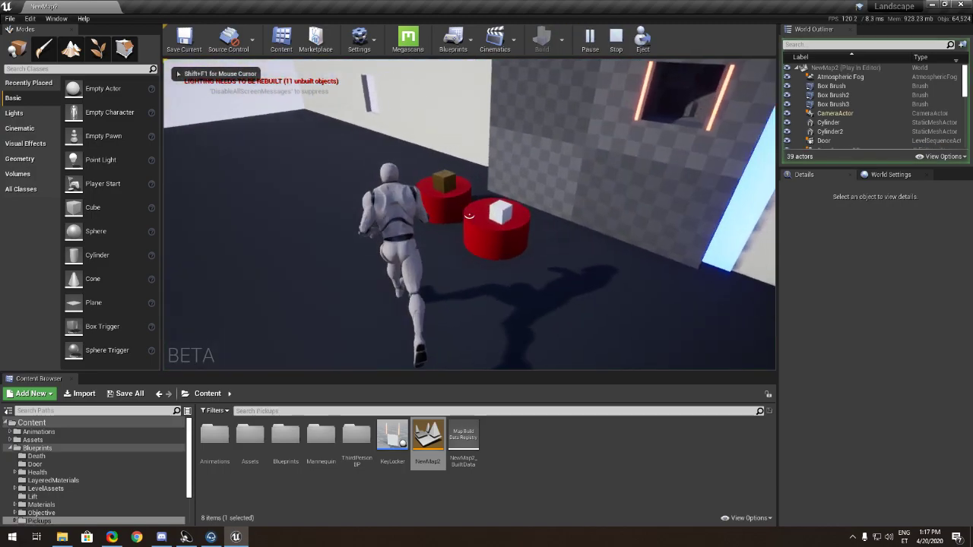
{"action": "key", "text": "e"}
{"action": "key", "text": "w"}
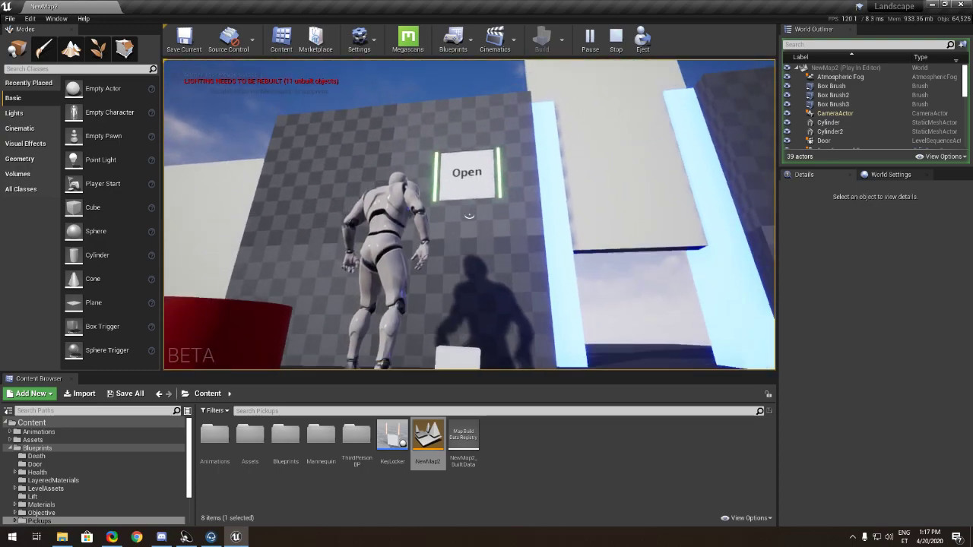
- Test removing and reinserting the cube at the wall locker, put it back on its pedestal, and end the play session
{"action": "key", "text": "s"}
{"action": "key", "text": "e"}
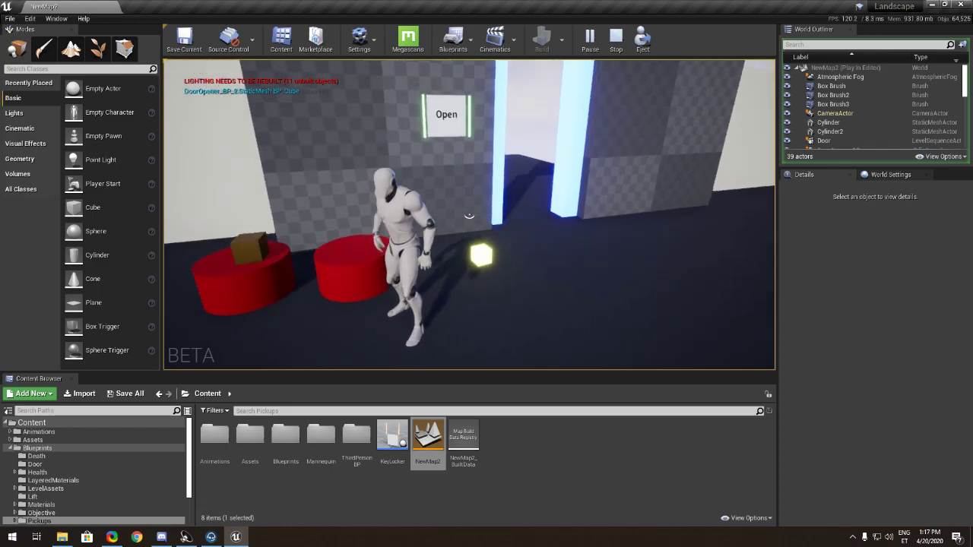
{"action": "key", "text": "w"}
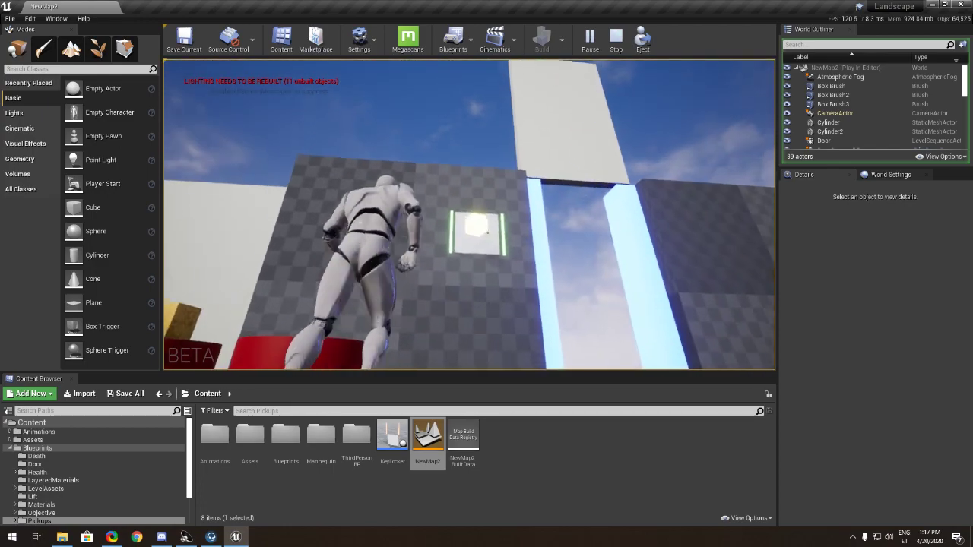
{"action": "key", "text": "s"}
{"action": "key", "text": "e"}
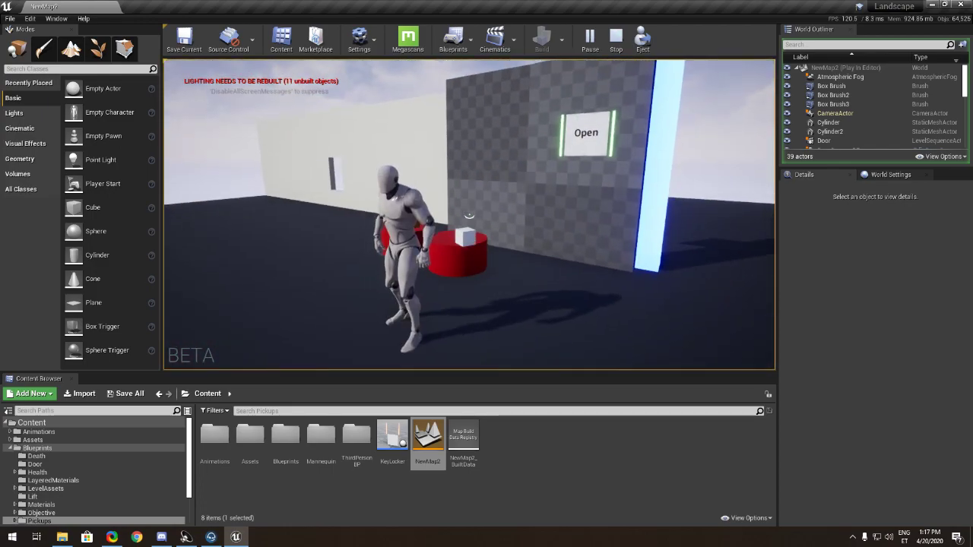
{"action": "key", "text": "shift+F1"}
{"action": "key", "text": "Escape"}
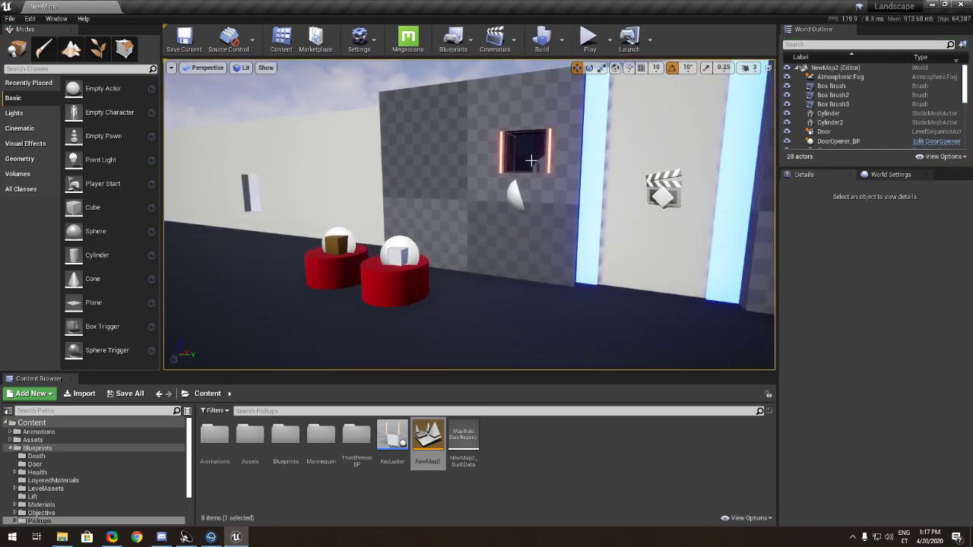
{"action": "right_click_drag", "start_coordinate": [526, 198], "coordinate": [566, 137]}
{"action": "right_click_drag", "start_coordinate": [535, 251], "coordinate": [461, 330]}
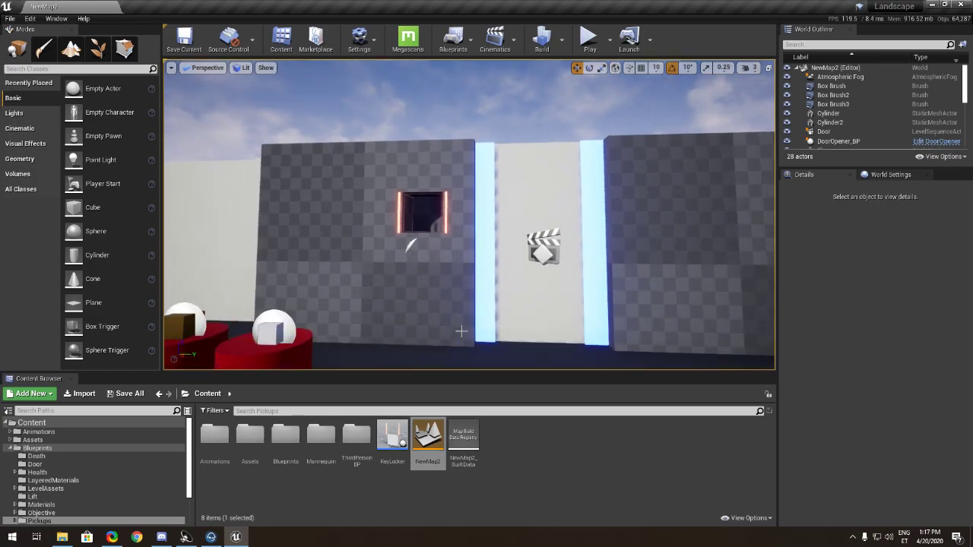
{"action": "double_click", "coordinate": [393, 445]}
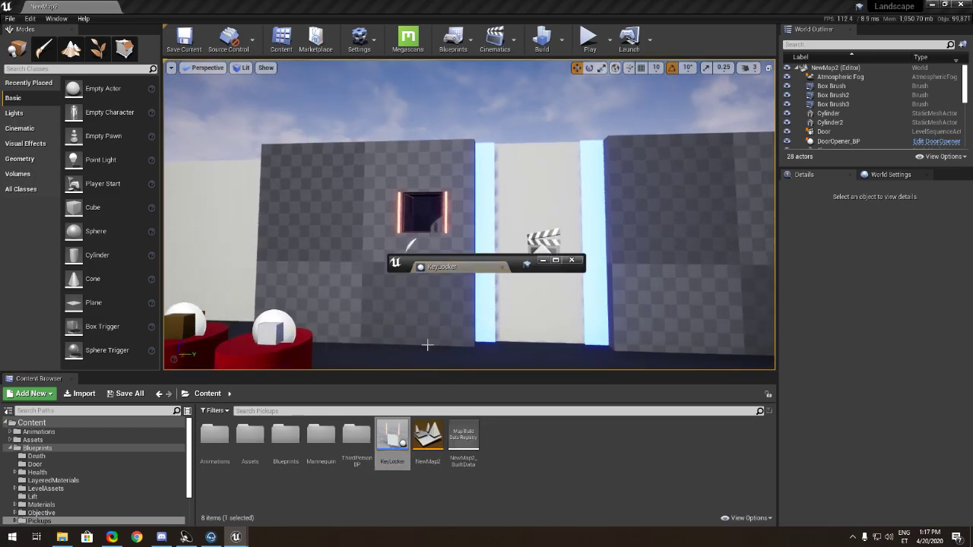
{"action": "left_click", "coordinate": [571, 262]}
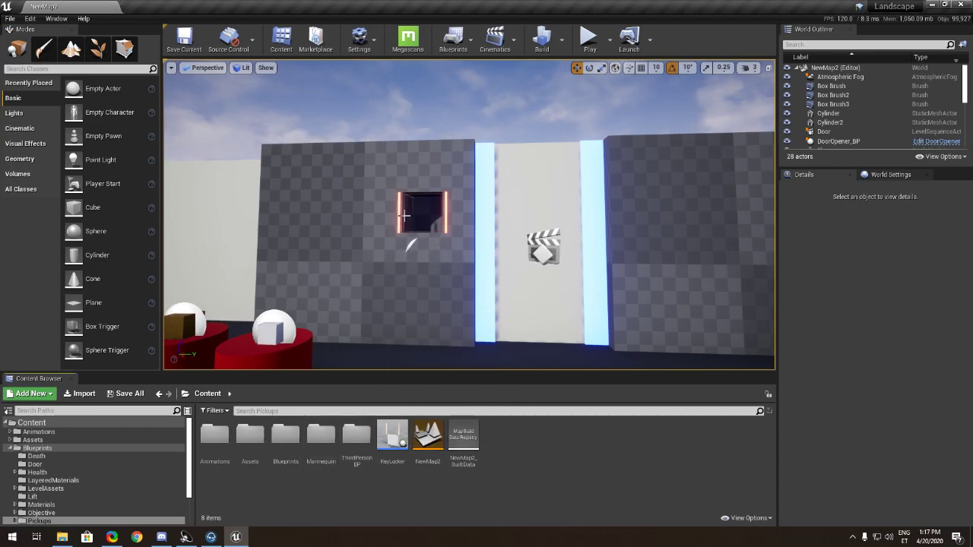
- Delete the existing KeyLocker actor from the wall recess beside the door
{"action": "left_click", "coordinate": [398, 210]}
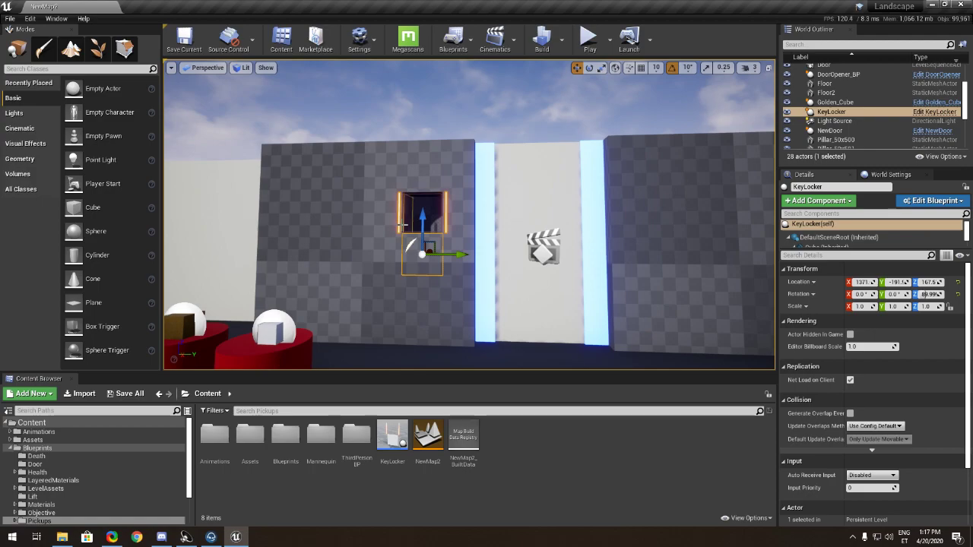
{"action": "key", "text": "Delete"}
{"action": "right_click_drag", "start_coordinate": [423, 285], "coordinate": [436, 296]}
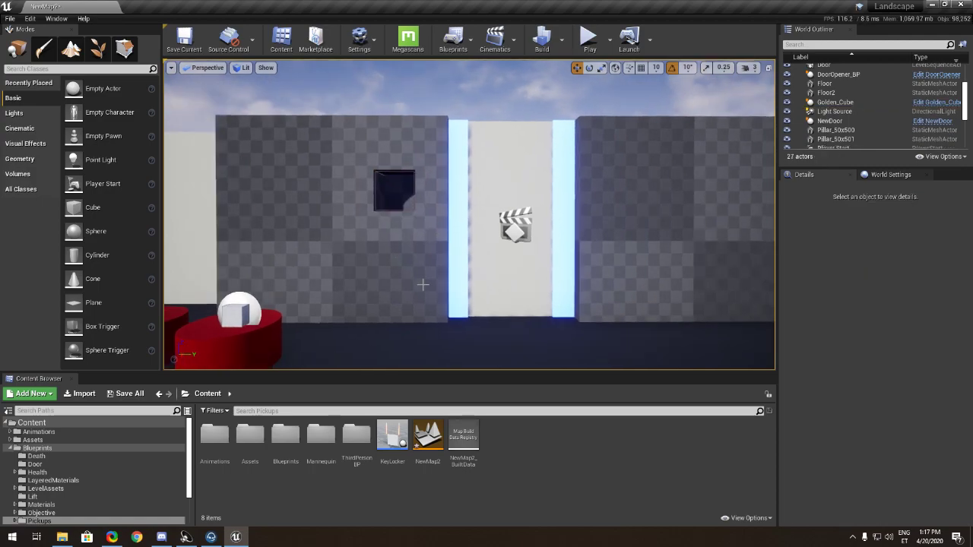
- Create an Actor Blueprint class named KeyLocker2 in the Content folder and open it for editing
{"action": "right_click", "coordinate": [501, 443]}
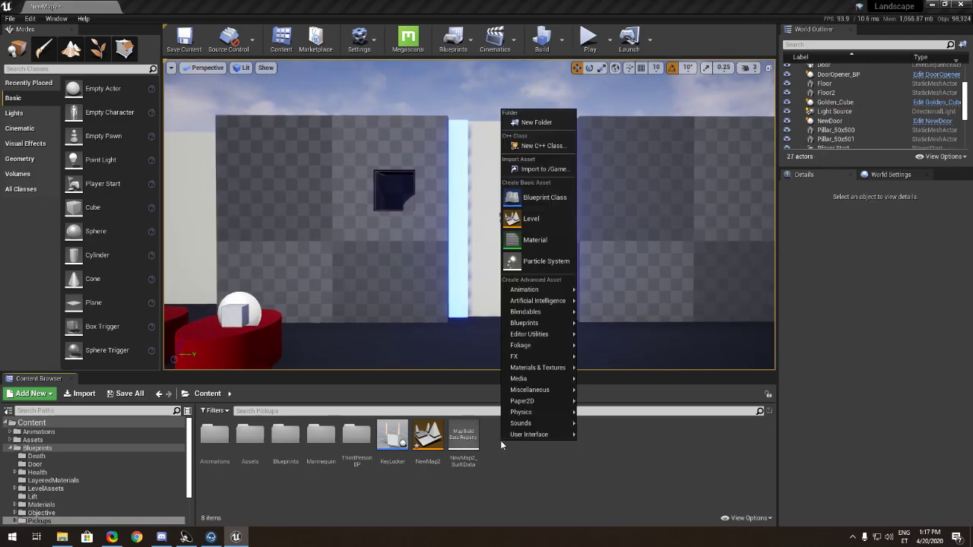
{"action": "left_click", "coordinate": [512, 468]}
{"action": "right_click", "coordinate": [511, 468]}
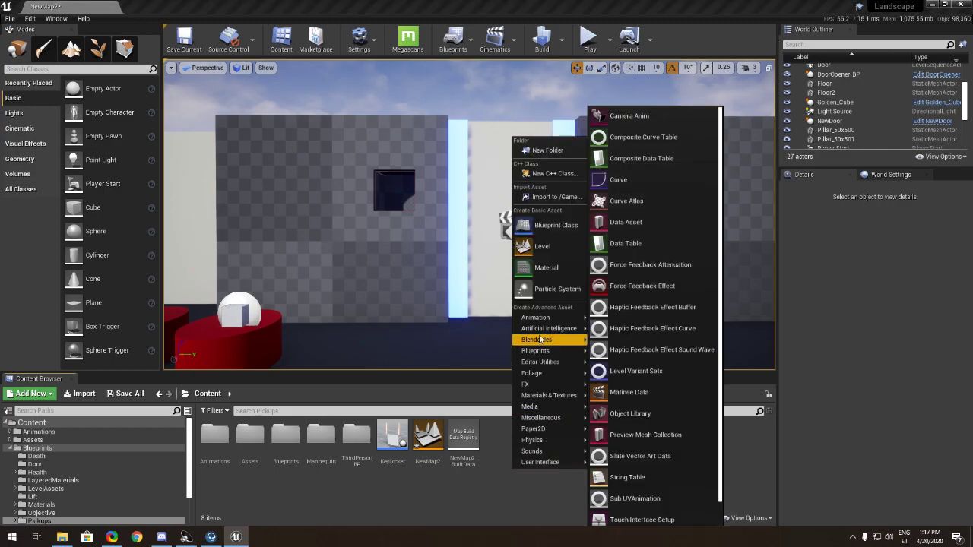
{"action": "left_click", "coordinate": [545, 225]}
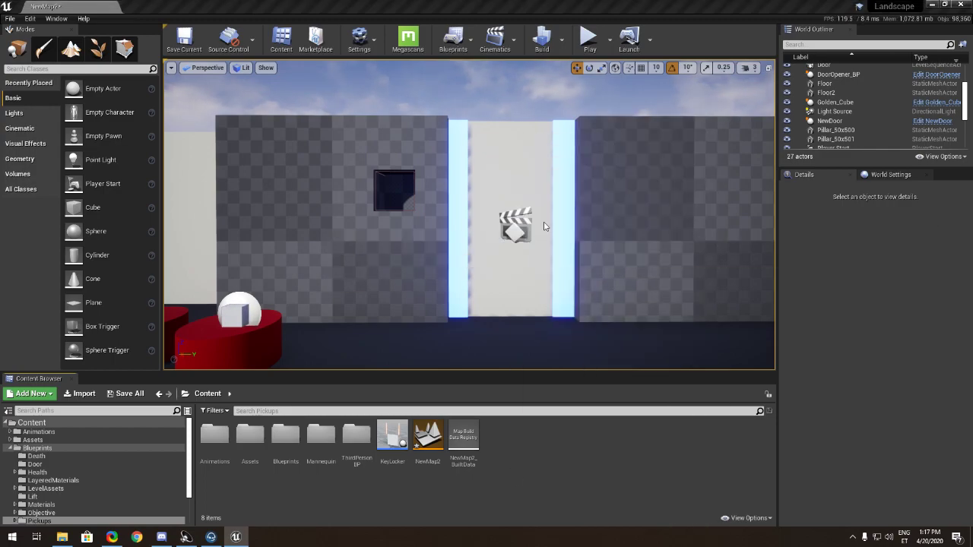
{"action": "left_click", "coordinate": [422, 184]}
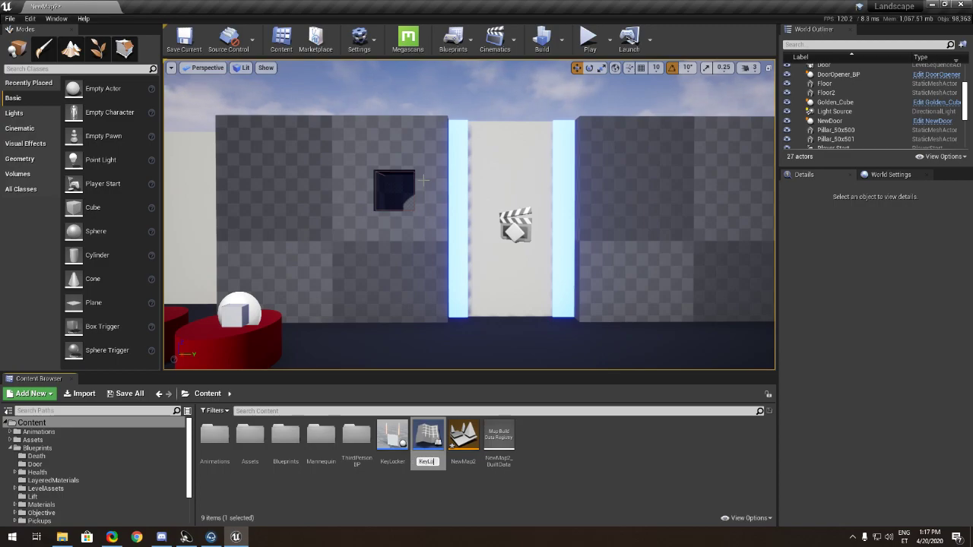
{"action": "key", "text": "Return"}
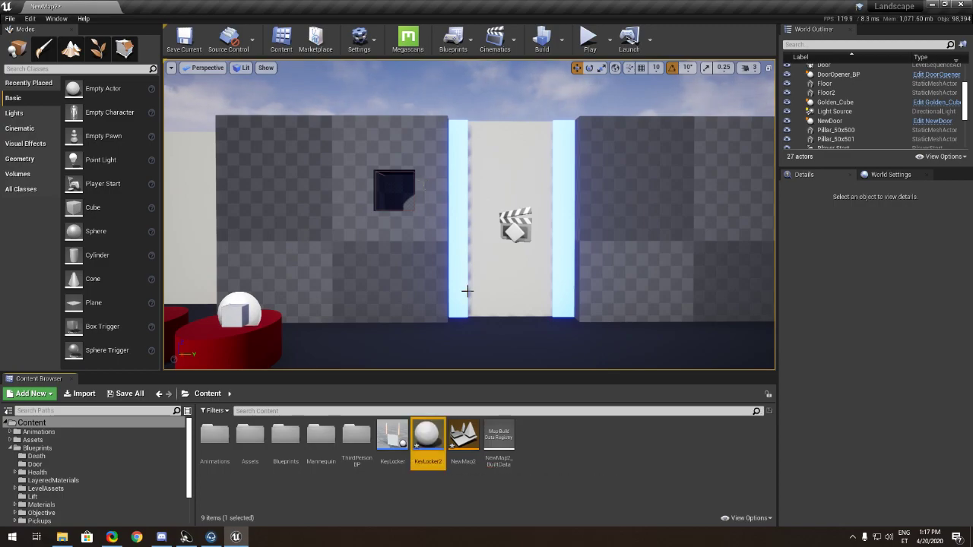
{"action": "double_click", "coordinate": [425, 439]}
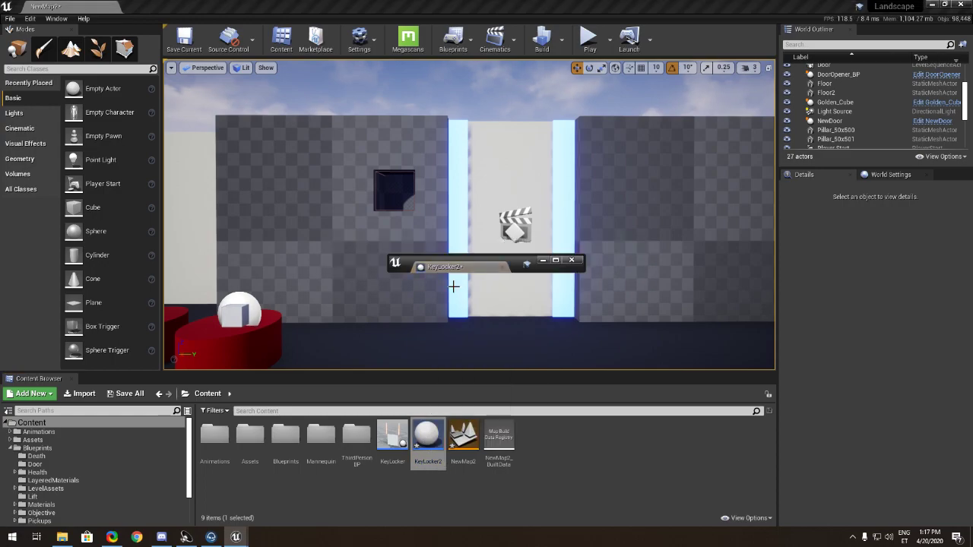
{"action": "left_click", "coordinate": [453, 286]}
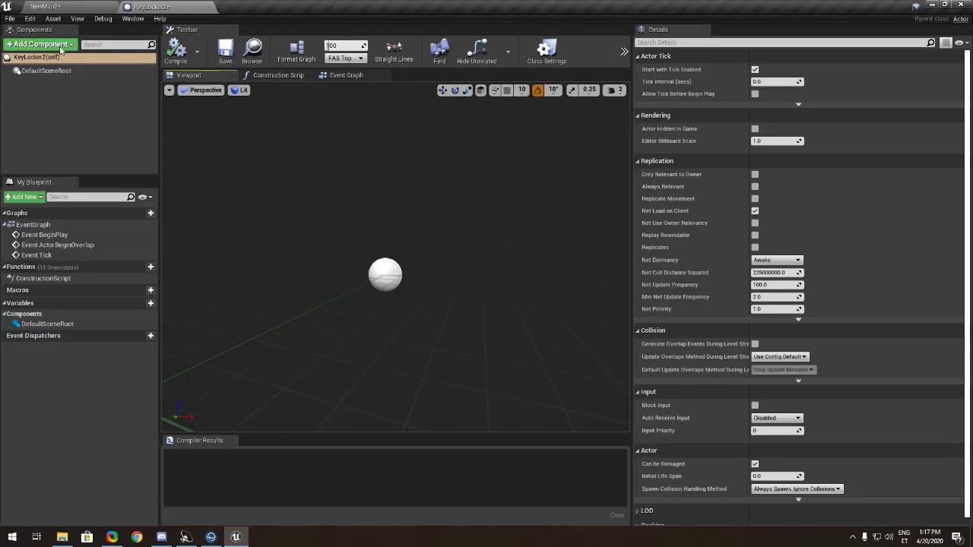
- Add a Static Mesh component under the default scene root of KeyLocker2
{"action": "left_click", "coordinate": [60, 46]}
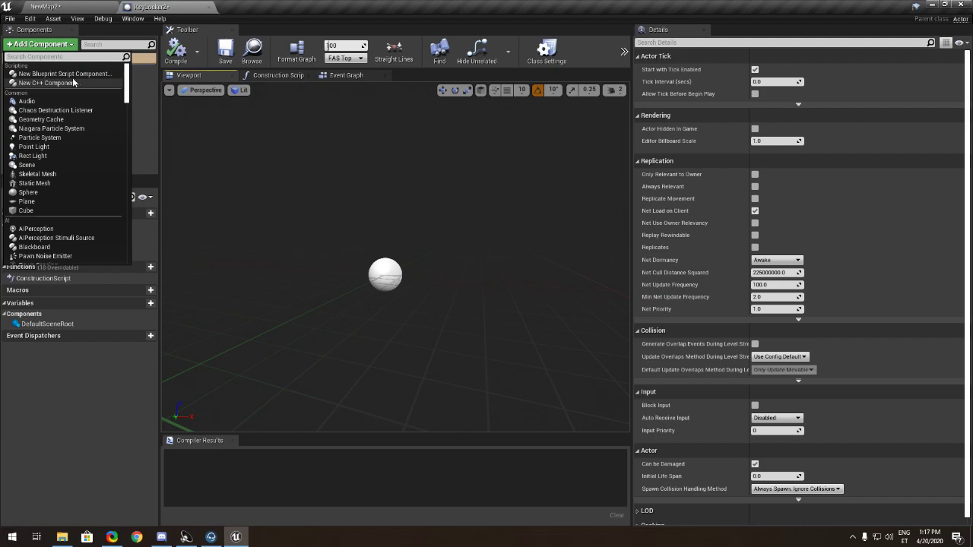
{"action": "type", "text": "stat"}
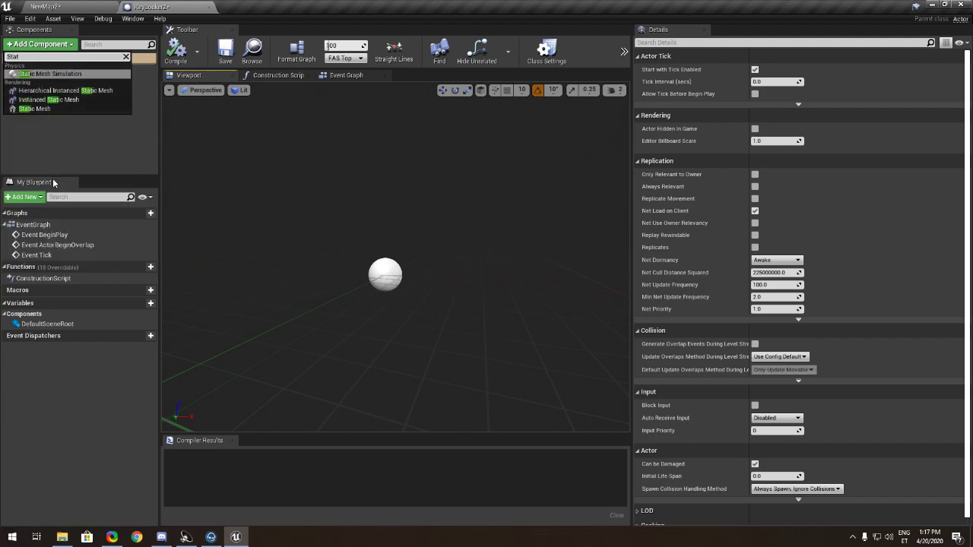
{"action": "key", "text": "Down"}
{"action": "key", "text": "Down"}
{"action": "key", "text": "Down"}
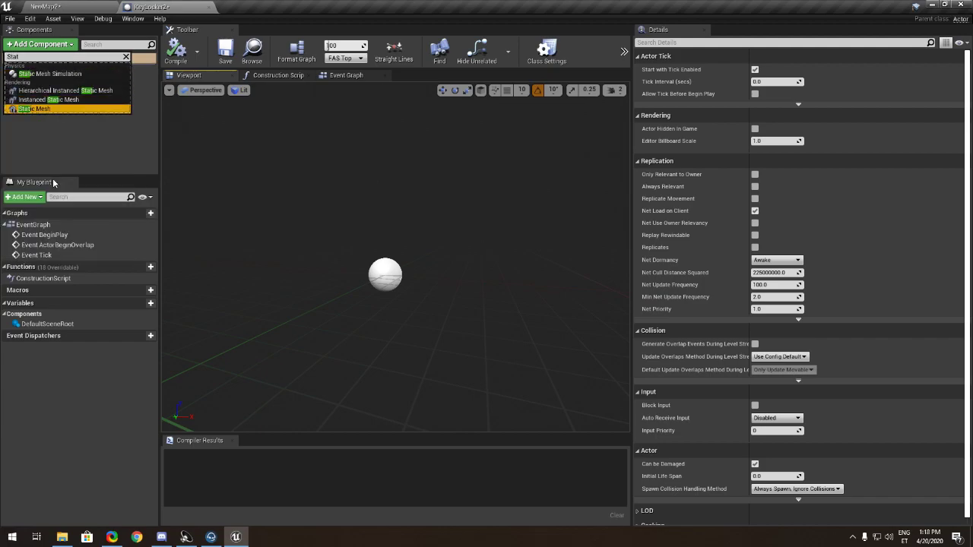
{"action": "key", "text": "Return"}
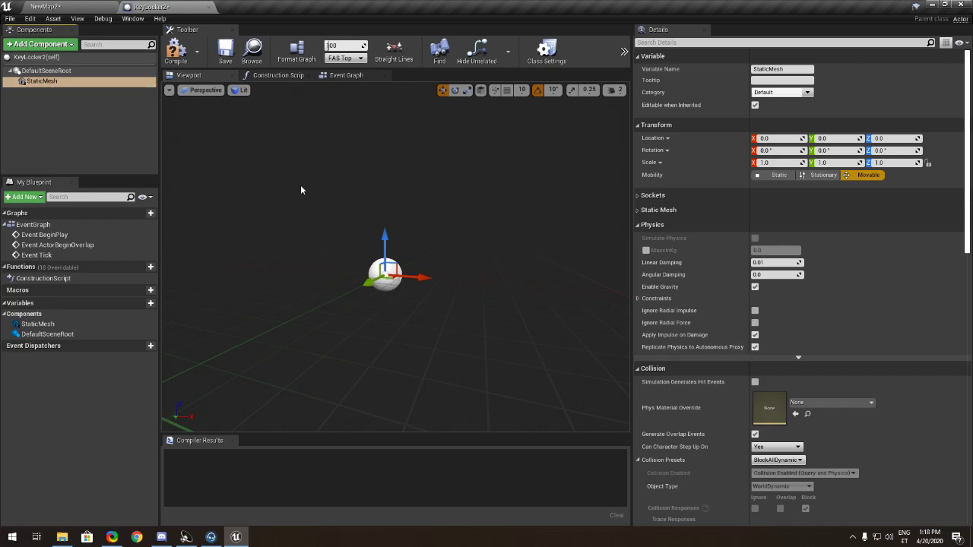
- Assign the 1M_Cube mesh to the StaticMesh component
{"action": "right_click_drag", "start_coordinate": [300, 187], "coordinate": [294, 206]}
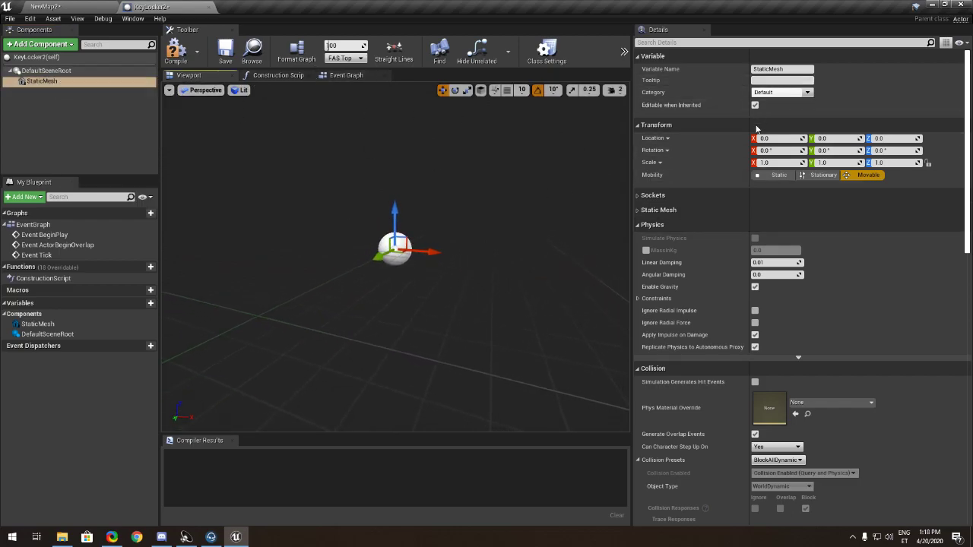
{"action": "scroll", "coordinate": [783, 198], "scroll_direction": "down", "scroll_amount": 2}
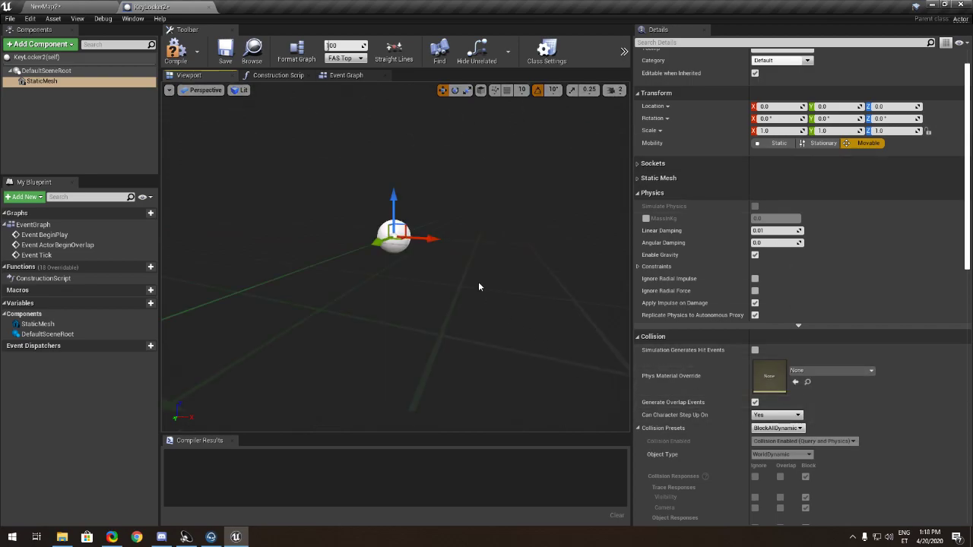
{"action": "left_click", "coordinate": [79, 133]}
{"action": "left_click", "coordinate": [59, 80]}
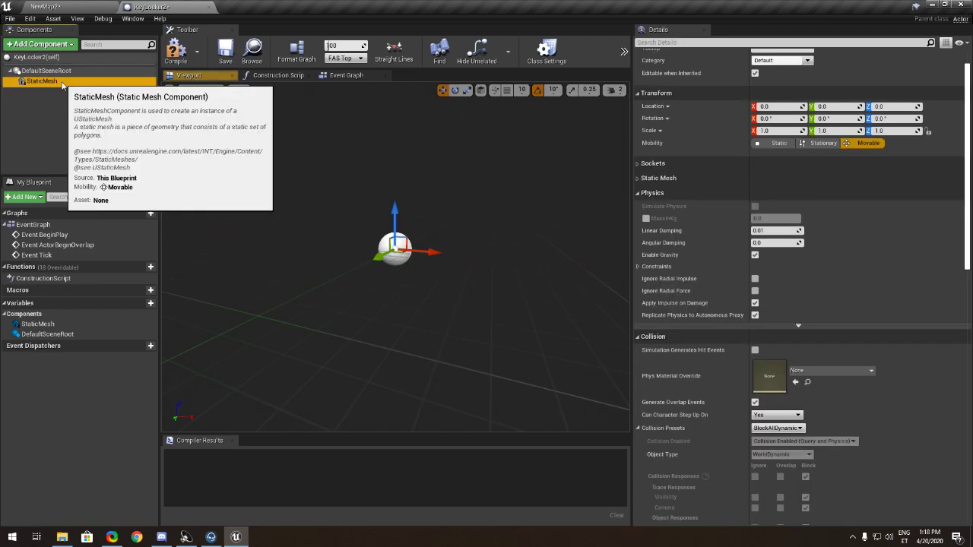
{"action": "scroll", "coordinate": [799, 229], "scroll_direction": "up", "scroll_amount": 2}
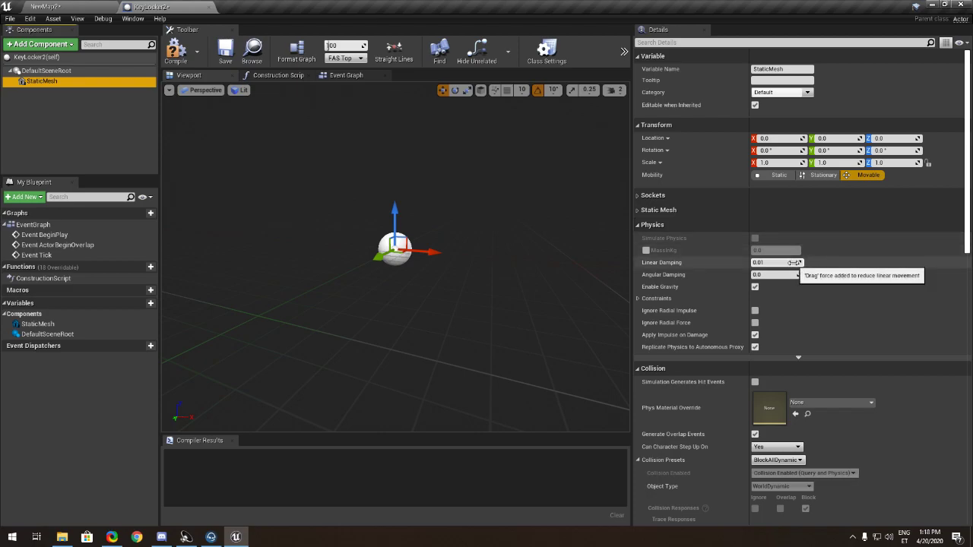
{"action": "left_click", "coordinate": [653, 195]}
{"action": "left_click", "coordinate": [654, 231]}
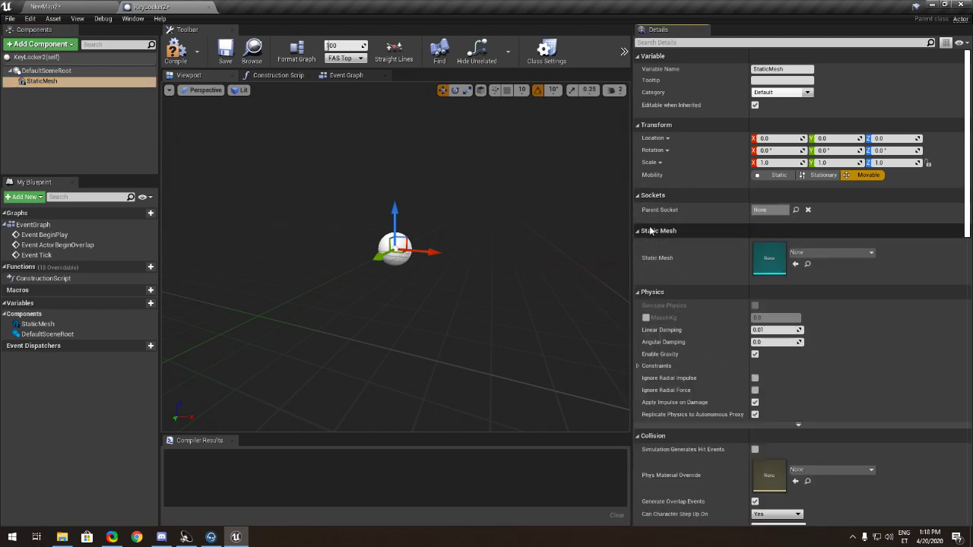
{"action": "left_click", "coordinate": [833, 252]}
{"action": "left_click", "coordinate": [828, 334]}
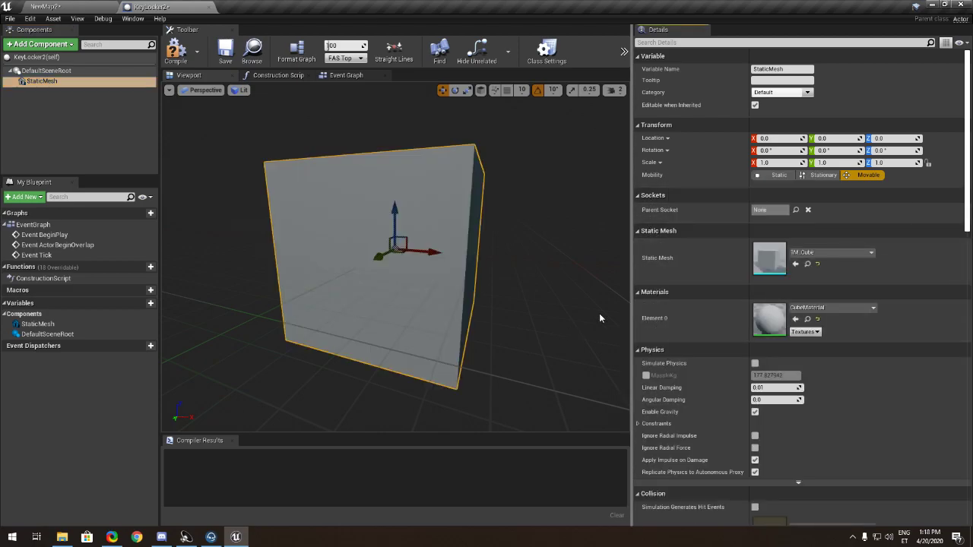
- Flatten the cube mesh into a thin panel by scaling it along Y to about 0.022
{"action": "left_click", "coordinate": [467, 90]}
{"action": "mouse_move", "coordinate": [455, 195]}
{"action": "right_mouse_down"}
{"action": "mouse_move", "coordinate": [411, 213]}
{"action": "mouse_move", "coordinate": [455, 195]}
{"action": "right_mouse_up"}
{"action": "left_click_drag", "start_coordinate": [390, 227], "coordinate": [464, 222]}
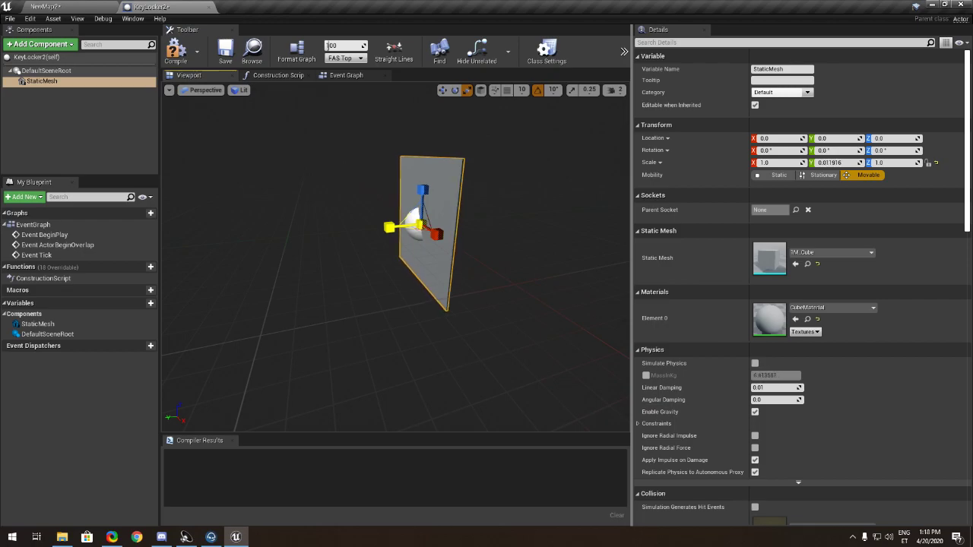
{"action": "mouse_move", "coordinate": [475, 238]}
{"action": "right_mouse_down"}
{"action": "mouse_move", "coordinate": [426, 235]}
{"action": "mouse_move", "coordinate": [474, 238]}
{"action": "right_mouse_up"}
{"action": "key", "text": "w"}
{"action": "key", "text": "d"}
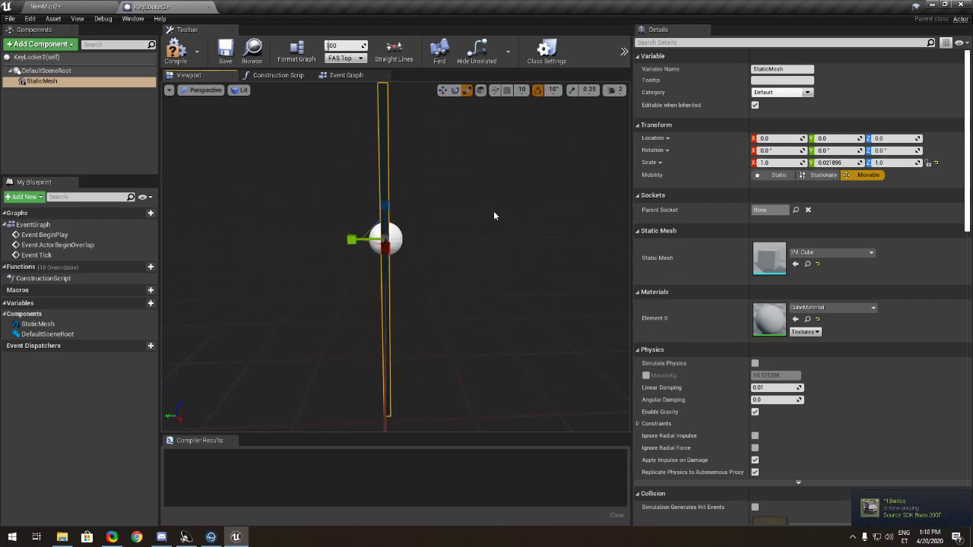
{"action": "left_click_drag", "start_coordinate": [433, 190], "coordinate": [473, 194]}
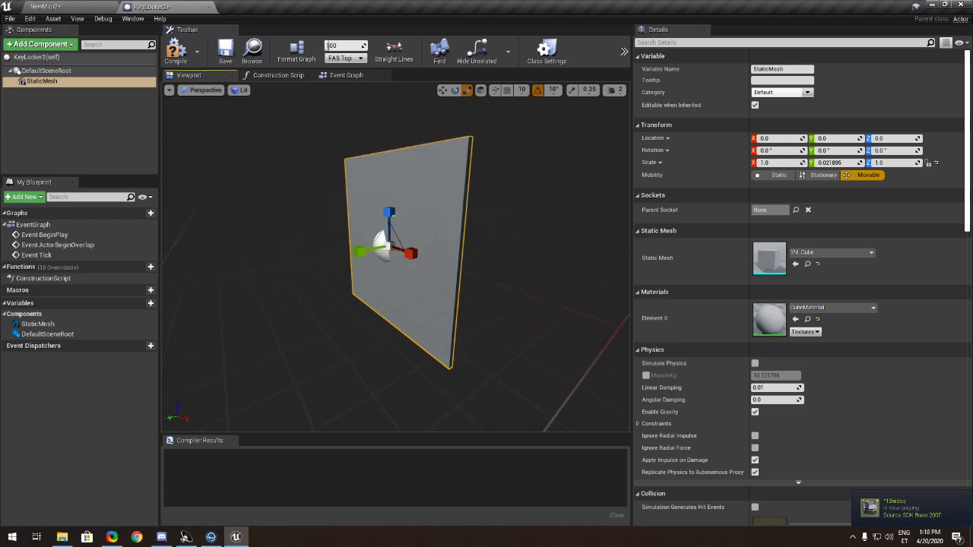
- Shrink the panel to a scale of about 0.246 on X and Z, and adjust its Y scale to about -0.017
{"action": "mouse_move", "coordinate": [386, 245]}
{"action": "left_mouse_down"}
{"action": "mouse_move", "coordinate": [320, 263]}
{"action": "mouse_move", "coordinate": [386, 246]}
{"action": "left_mouse_up"}
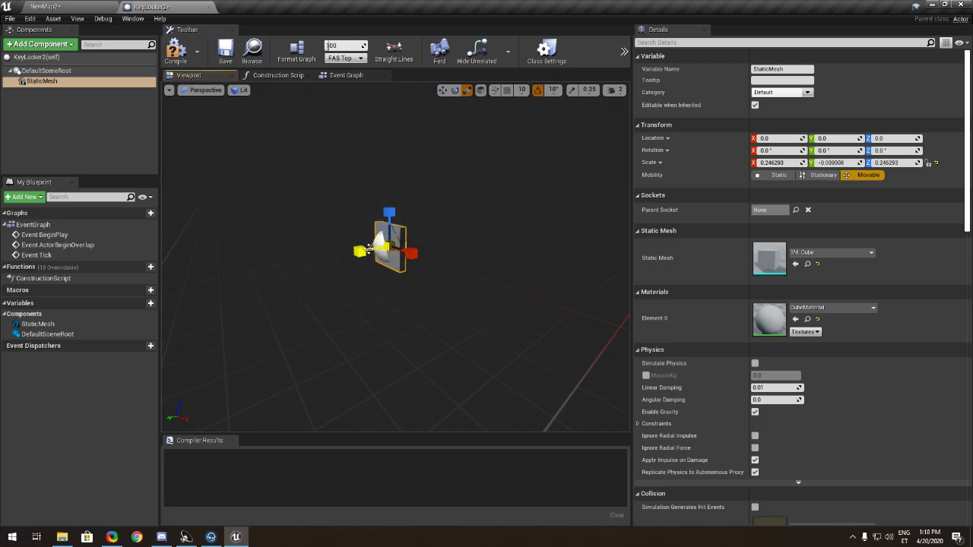
{"action": "key", "text": "w"}
{"action": "right_click_drag", "start_coordinate": [370, 249], "coordinate": [362, 237]}
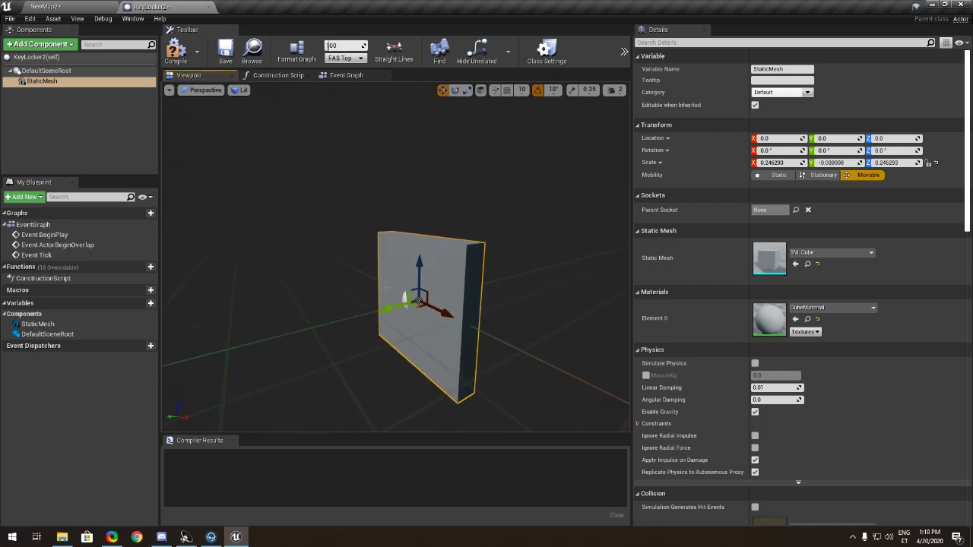
{"action": "left_click", "coordinate": [467, 90]}
{"action": "left_click_drag", "start_coordinate": [390, 308], "coordinate": [390, 308]}
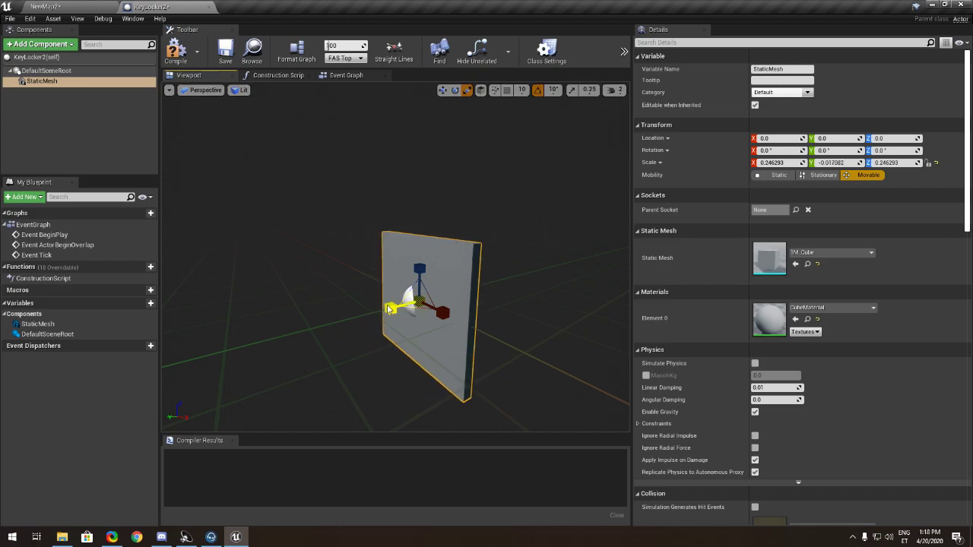
- Compile KeyLocker2 and place an instance of it in the level at the dark square opening in the wall beside the door
{"action": "left_click", "coordinate": [175, 51]}
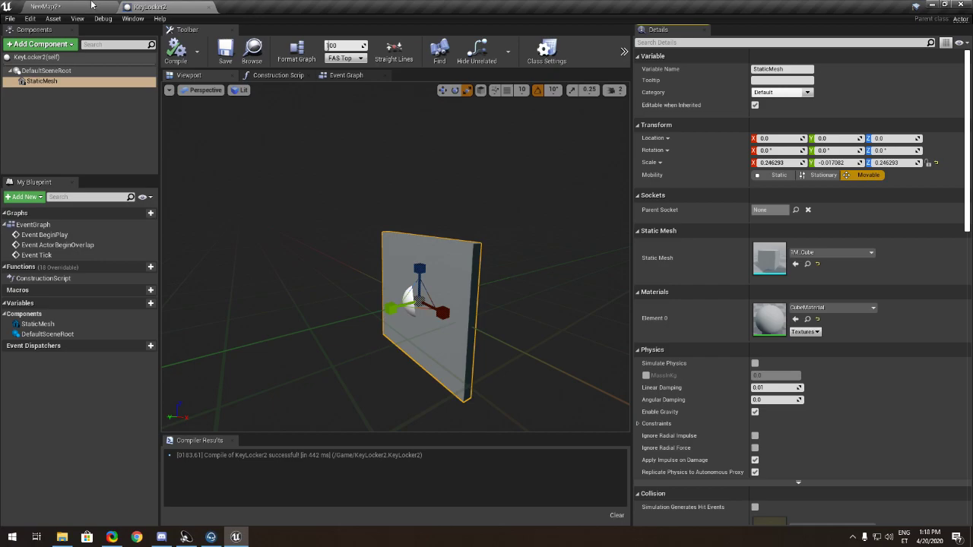
{"action": "left_click", "coordinate": [92, 6]}
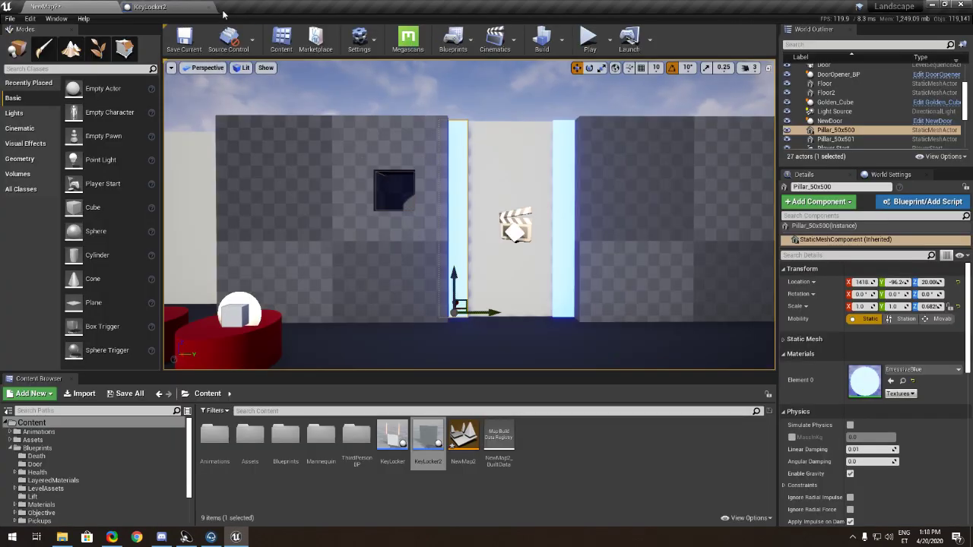
{"action": "left_click_drag", "start_coordinate": [423, 463], "coordinate": [403, 204]}
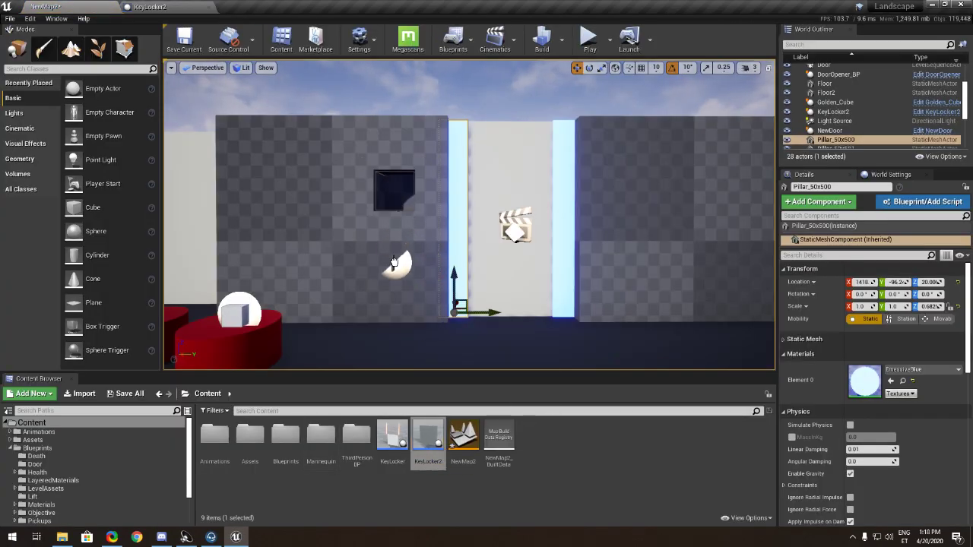
{"action": "left_click_drag", "start_coordinate": [394, 263], "coordinate": [404, 170]}
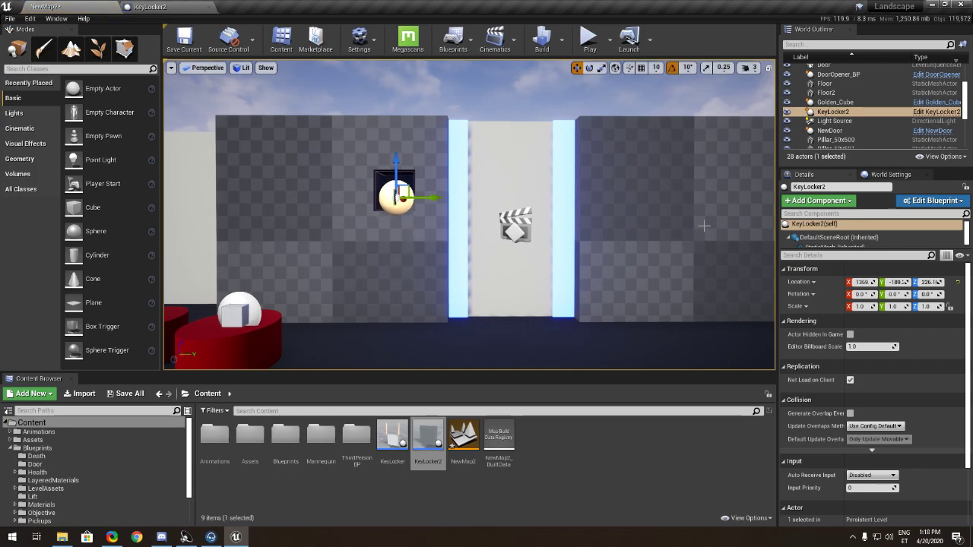
- Rotate the KeyLocker2 instance 90° about Z so its panel faces out of the wall
{"action": "left_click", "coordinate": [588, 67]}
{"action": "key", "text": "w"}
{"action": "right_click_drag", "start_coordinate": [418, 187], "coordinate": [584, 95]}
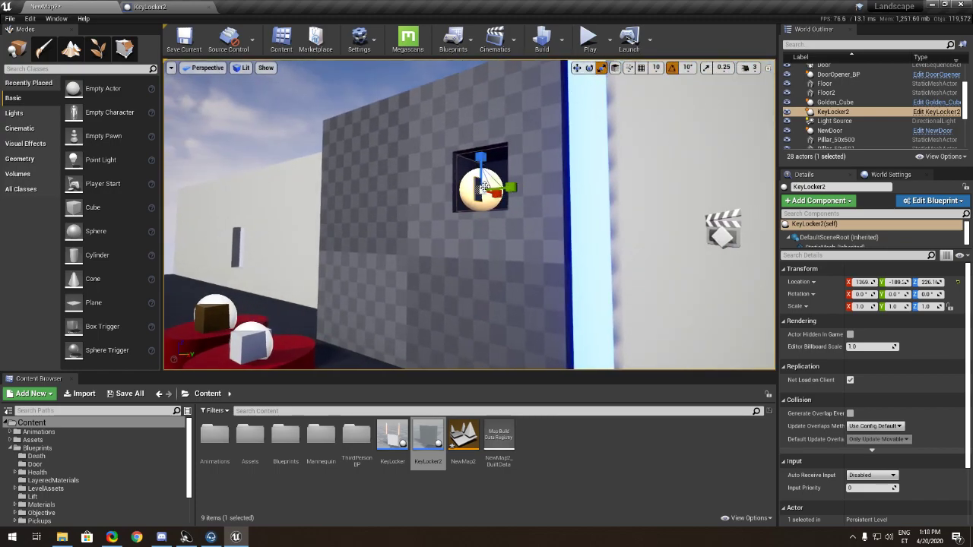
{"action": "left_click", "coordinate": [588, 68]}
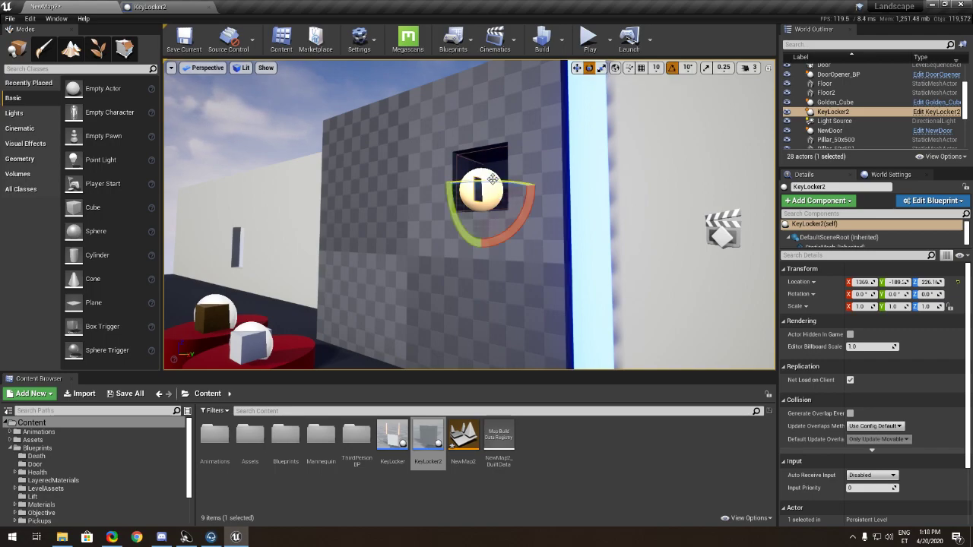
{"action": "left_click_drag", "start_coordinate": [493, 179], "coordinate": [536, 181]}
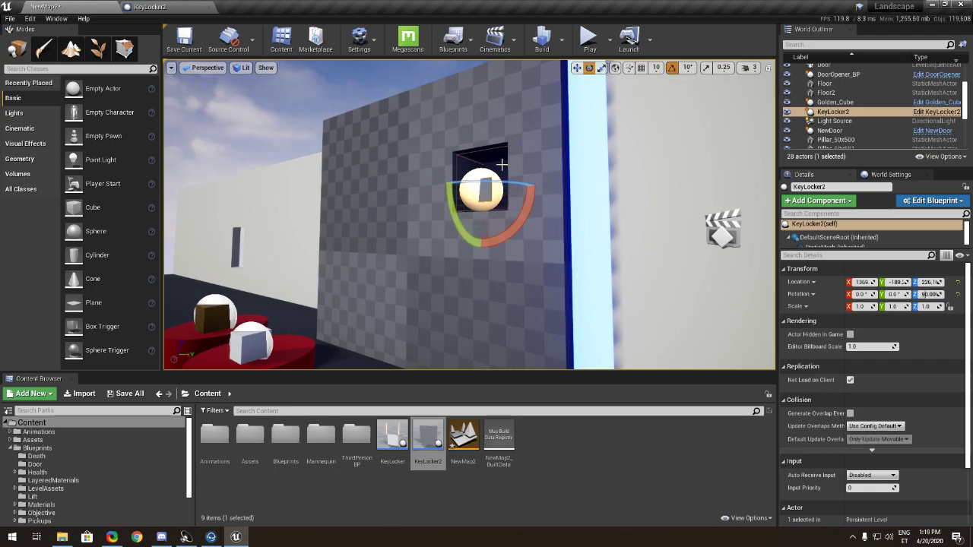
- Float the KeyLocker2 editor over the level editor and enlarge its panel mesh to a scale of about 0.64 on X and Z
{"action": "left_click_drag", "start_coordinate": [153, 7], "coordinate": [665, 245]}
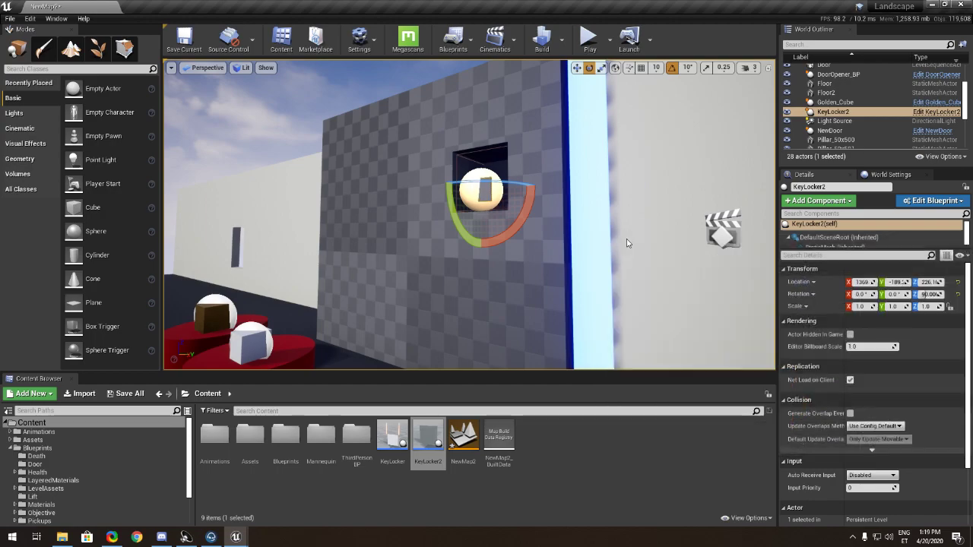
{"action": "left_click_drag", "start_coordinate": [773, 401], "coordinate": [744, 407]}
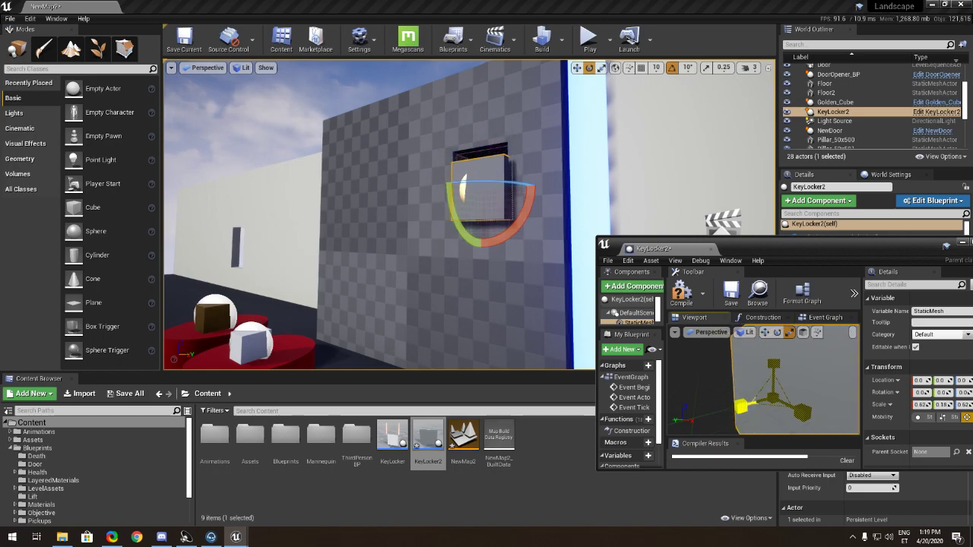
{"action": "key", "text": "f"}
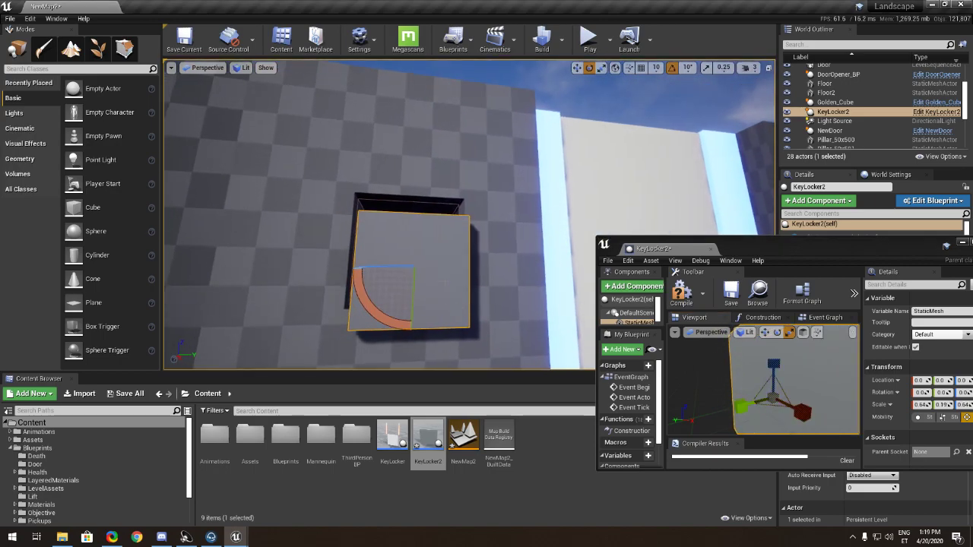
- Move the KeyLocker2 instance sideways and up until its panel covers the opening in the wall
{"action": "left_click", "coordinate": [577, 68]}
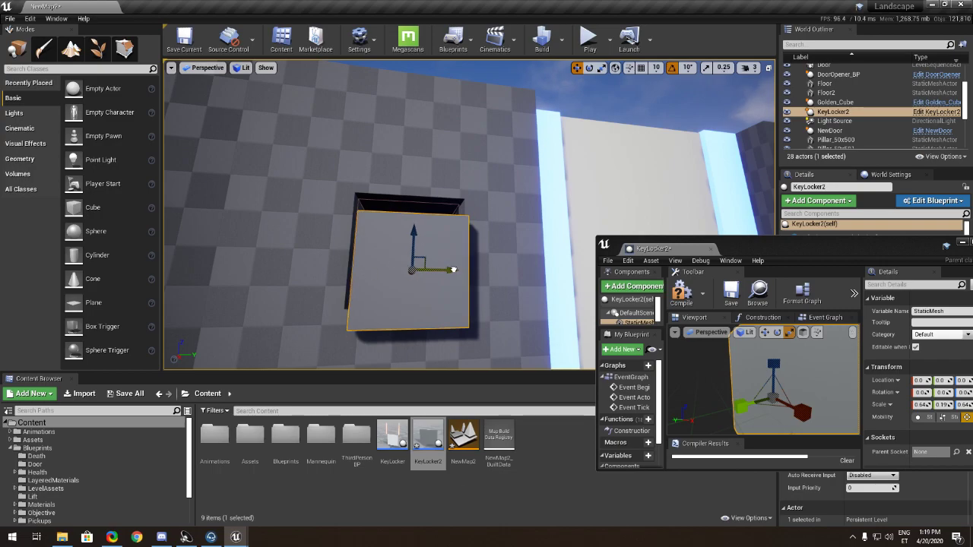
{"action": "left_click_drag", "start_coordinate": [453, 270], "coordinate": [448, 270]}
{"action": "right_click_drag", "start_coordinate": [448, 270], "coordinate": [369, 267]}
{"action": "key", "text": "d"}
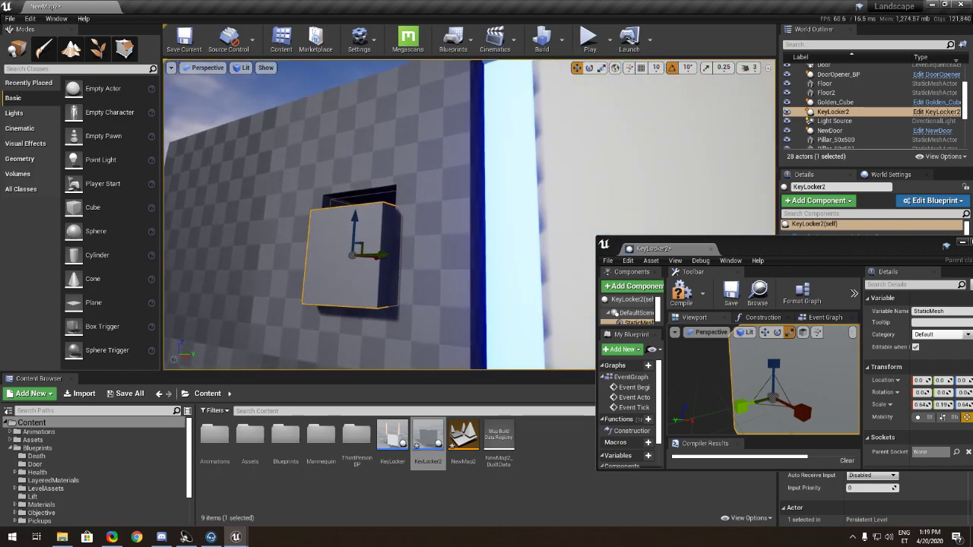
{"action": "mouse_move", "coordinate": [356, 221]}
{"action": "left_mouse_down"}
{"action": "mouse_move", "coordinate": [358, 185]}
{"action": "mouse_move", "coordinate": [358, 203]}
{"action": "left_mouse_up"}
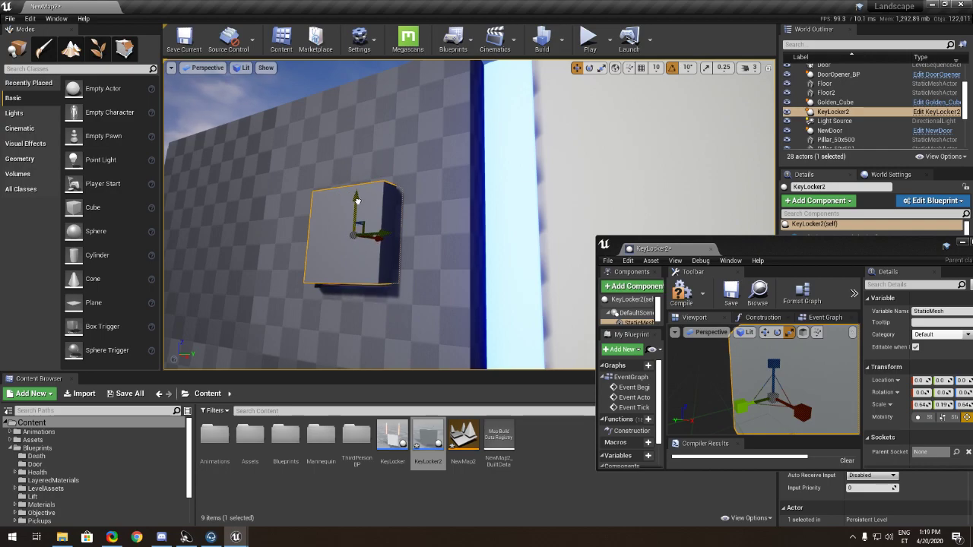
{"action": "key", "text": "a"}
{"action": "right_click_drag", "start_coordinate": [358, 214], "coordinate": [359, 216]}
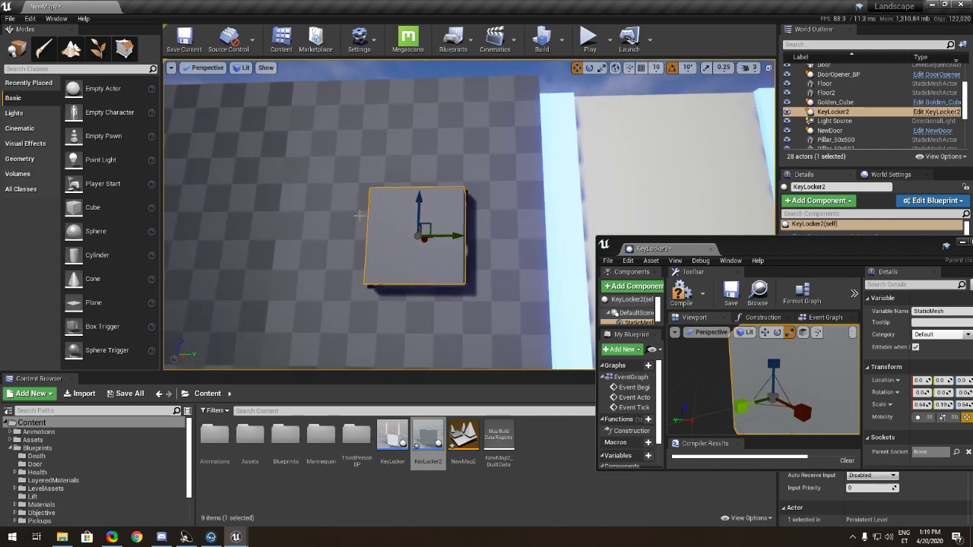
- Thin the panel mesh to a Y scale of about 0.012, with X and Z at about 0.669
{"action": "mouse_move", "coordinate": [771, 397]}
{"action": "left_mouse_down"}
{"action": "mouse_move", "coordinate": [758, 401]}
{"action": "mouse_move", "coordinate": [767, 399]}
{"action": "left_mouse_up"}
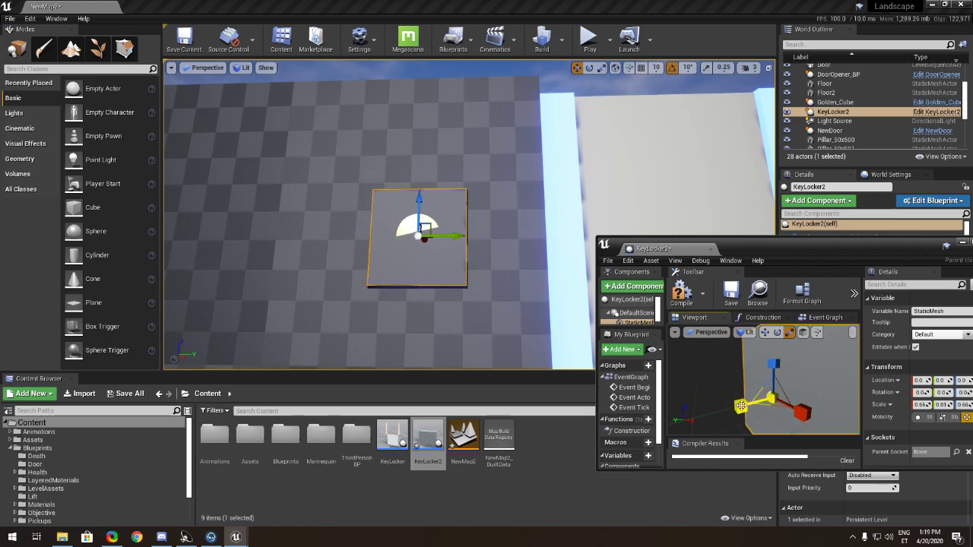
{"action": "right_click_drag", "start_coordinate": [741, 406], "coordinate": [743, 406]}
- Fine-tune the KeyLocker2 instance's position in the level so the thin panel lines up with the edges of the wall opening
{"action": "right_click_drag", "start_coordinate": [466, 307], "coordinate": [465, 306]}
{"action": "key", "text": "w"}
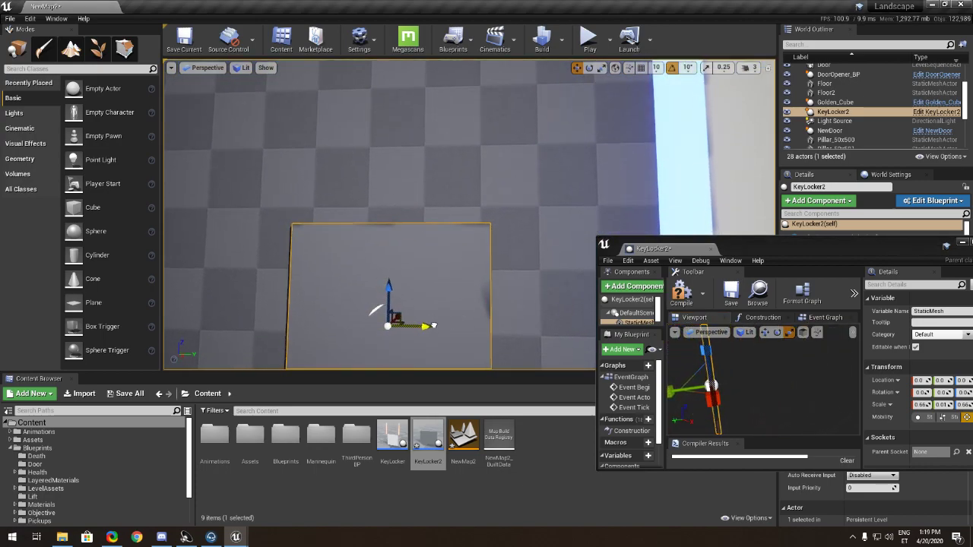
{"action": "right_click_drag", "start_coordinate": [433, 326], "coordinate": [426, 323]}
{"action": "left_click_drag", "start_coordinate": [343, 257], "coordinate": [343, 263]}
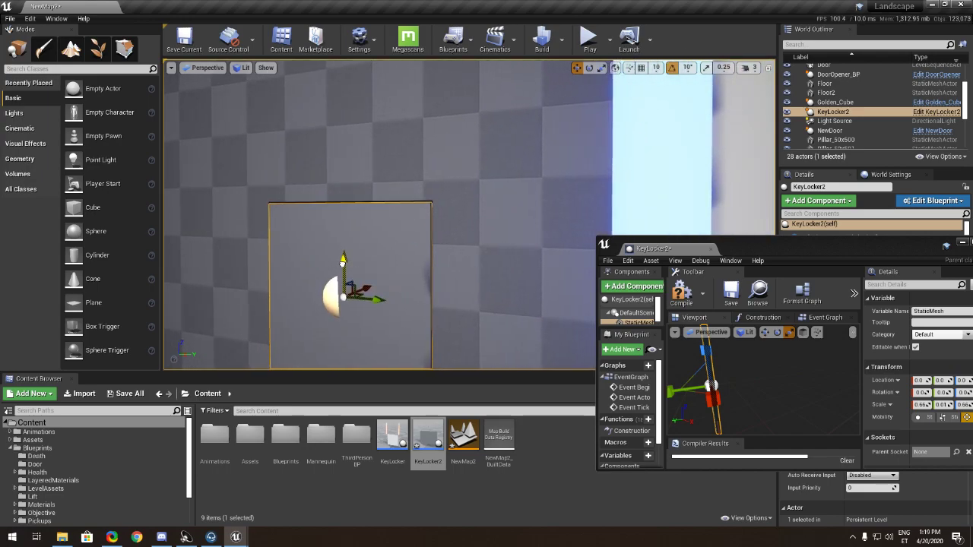
{"action": "mouse_move", "coordinate": [343, 263]}
{"action": "right_mouse_down"}
{"action": "mouse_move", "coordinate": [342, 276]}
{"action": "mouse_move", "coordinate": [343, 259]}
{"action": "right_mouse_up"}
{"action": "key", "text": "w"}
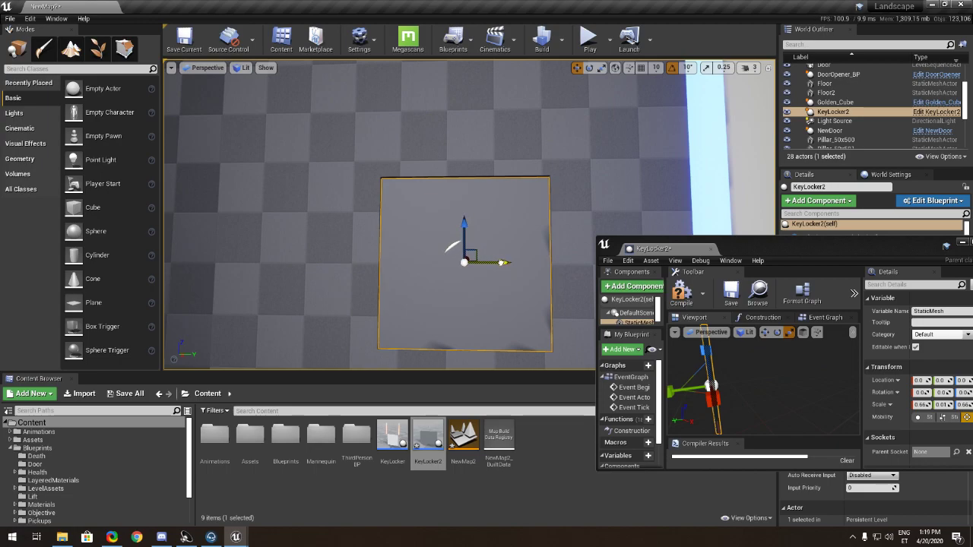
{"action": "right_click_drag", "start_coordinate": [574, 309], "coordinate": [575, 310]}
{"action": "key", "text": "s"}
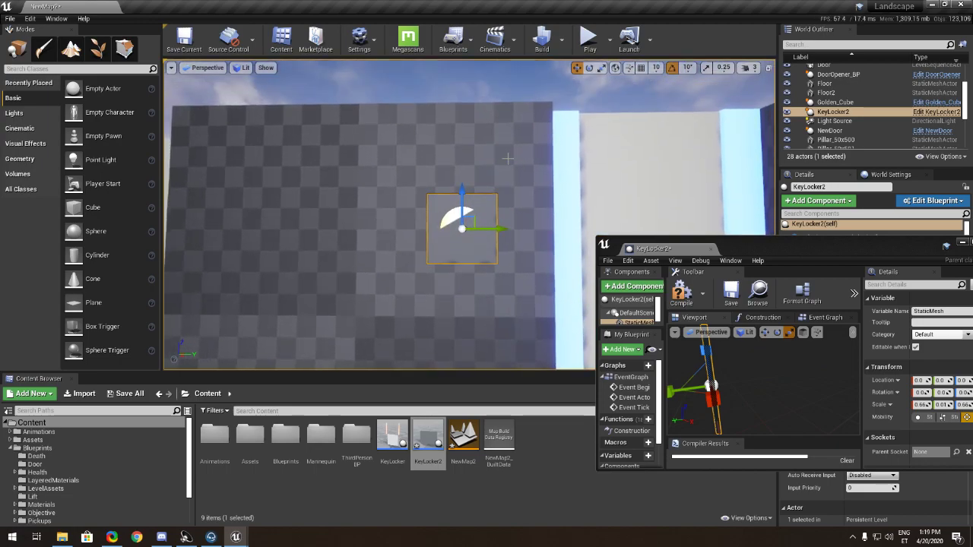
- Maximize the floating KeyLocker2 editor and compile the Blueprint
{"action": "double_click", "coordinate": [846, 247]}
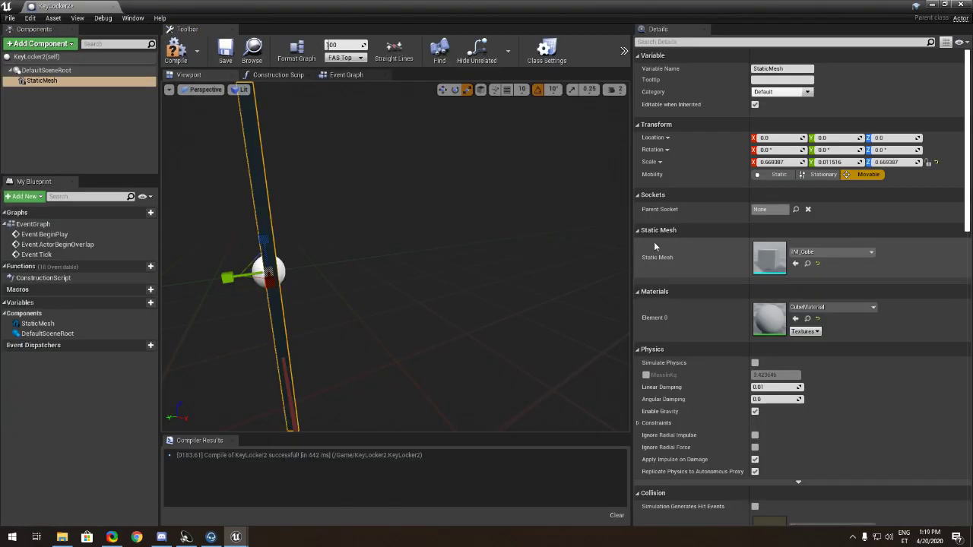
{"action": "left_click", "coordinate": [174, 51]}
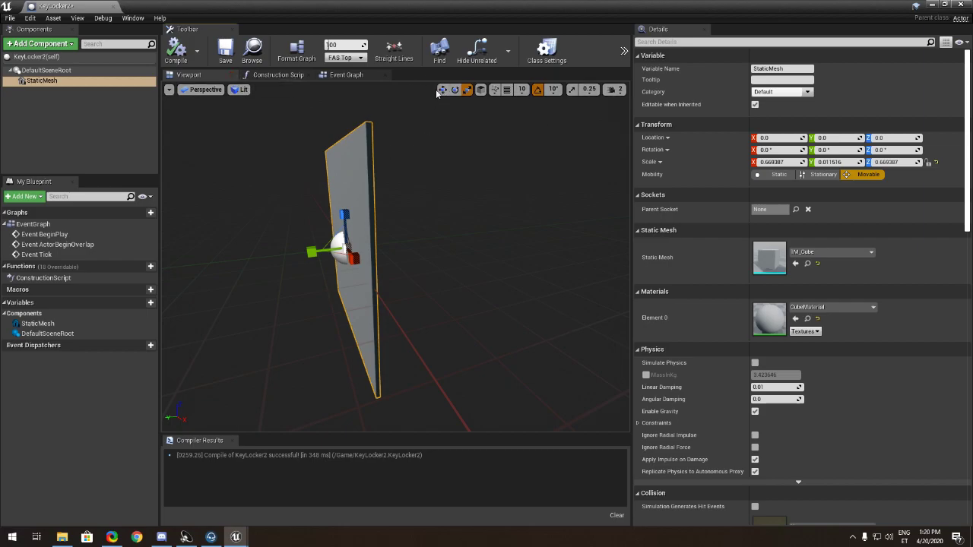
{"action": "left_click", "coordinate": [442, 90]}
{"action": "left_click", "coordinate": [467, 90]}
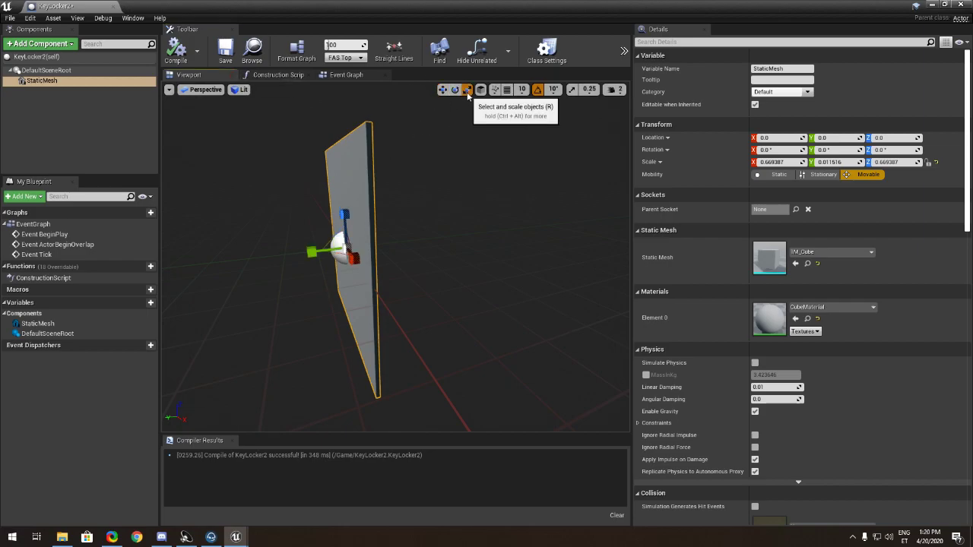
- Add a Box Collision component to KeyLocker2 and attach it directly to the default scene root instead of the static mesh
{"action": "left_click", "coordinate": [35, 46]}
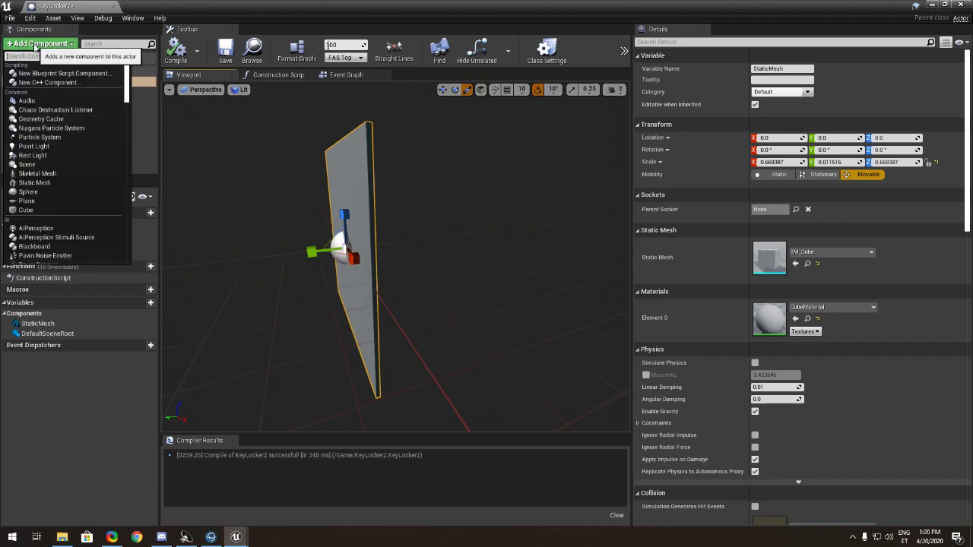
{"action": "type", "text": "box"}
{"action": "key", "text": "Return"}
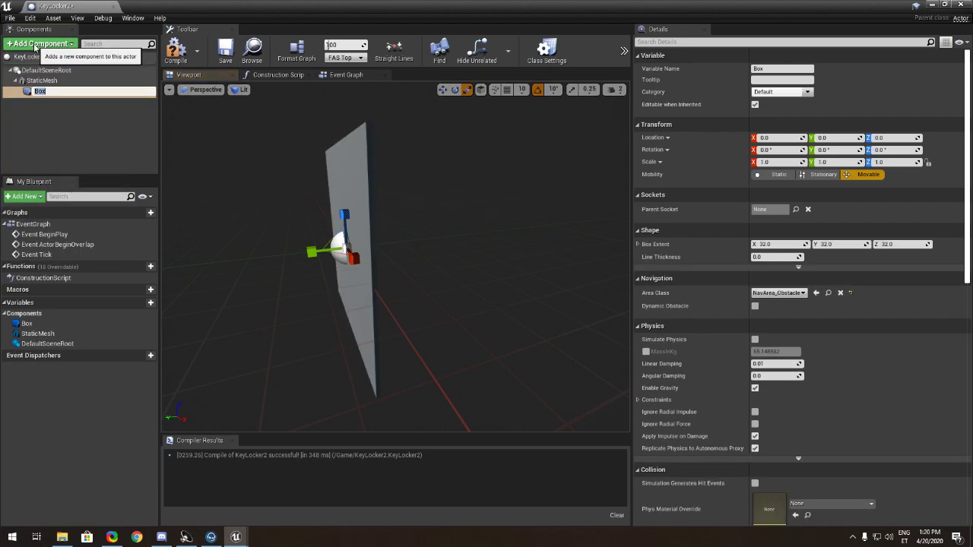
{"action": "key", "text": "a"}
{"action": "right_click_drag", "start_coordinate": [209, 181], "coordinate": [349, 182]}
{"action": "key", "text": "s"}
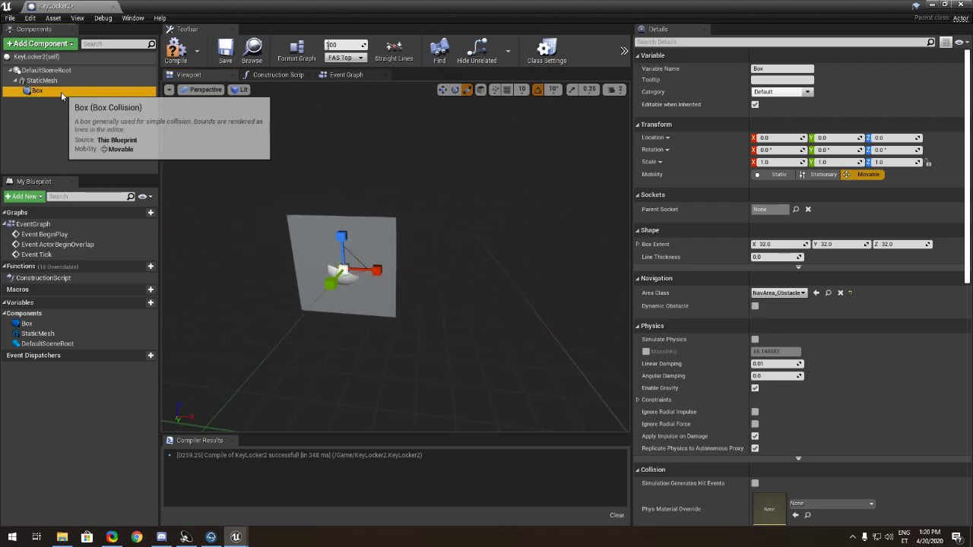
{"action": "left_click_drag", "start_coordinate": [37, 91], "coordinate": [46, 71]}
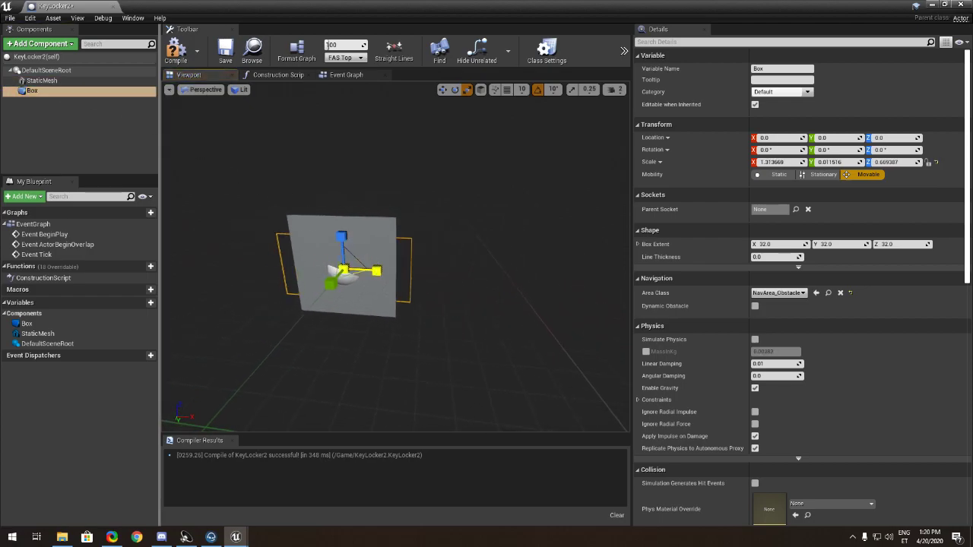
{"action": "left_click_drag", "start_coordinate": [377, 270], "coordinate": [379, 271]}
{"action": "mouse_move", "coordinate": [347, 258]}
{"action": "right_mouse_down"}
{"action": "mouse_move", "coordinate": [281, 258]}
{"action": "mouse_move", "coordinate": [335, 258]}
{"action": "right_mouse_up"}
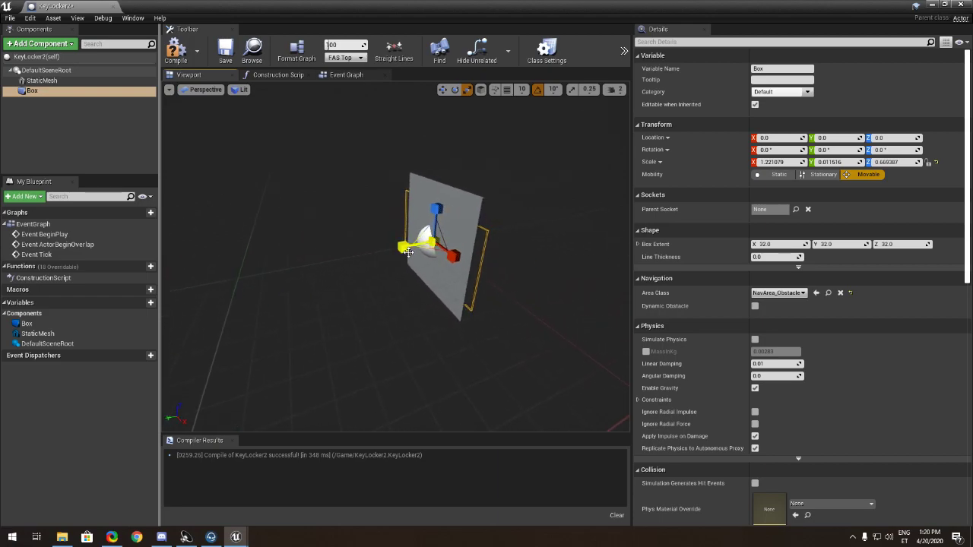
{"action": "key", "text": "ctrl+z"}
- Scale the Box collision to about 1.04 on X, 0.91 on Y and 1.03 on Z
{"action": "left_click", "coordinate": [32, 90]}
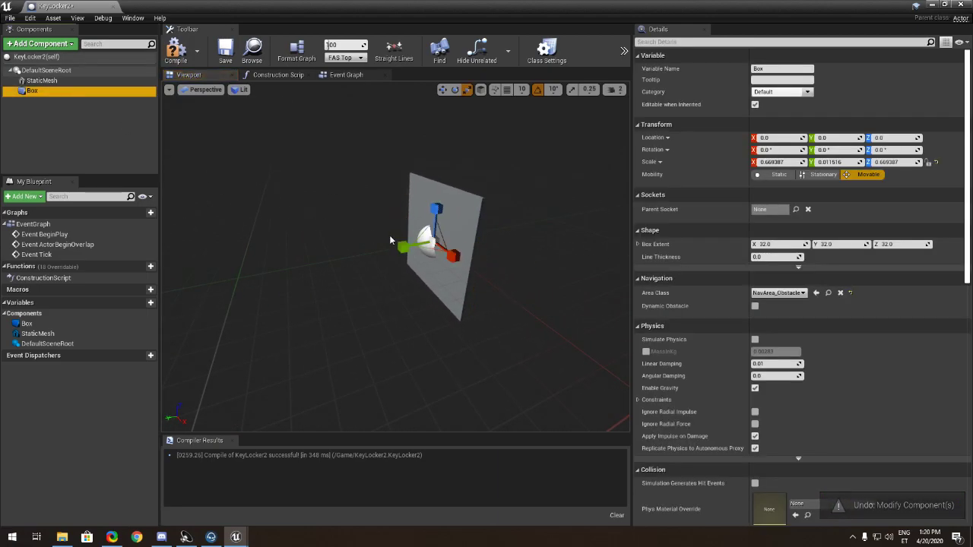
{"action": "left_click_drag", "start_coordinate": [403, 247], "coordinate": [389, 250]}
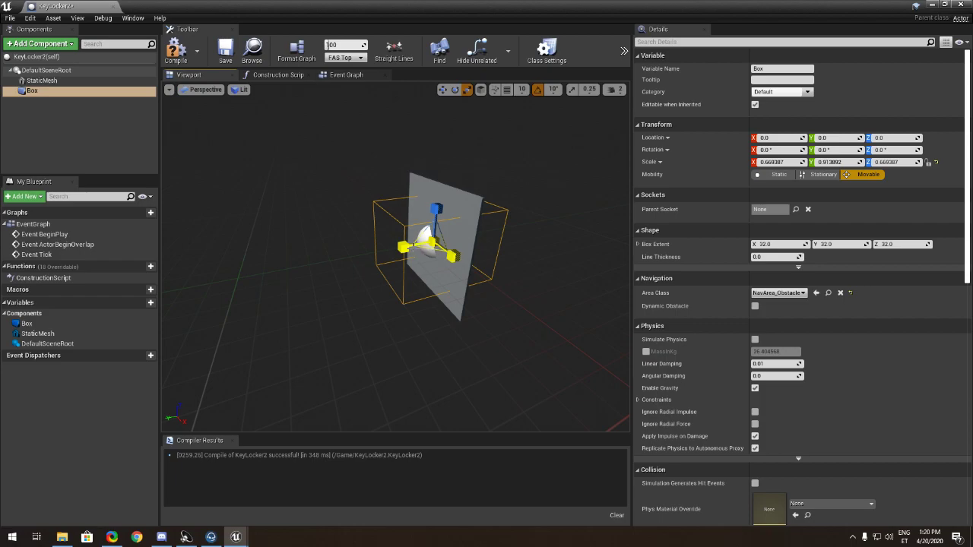
{"action": "left_click_drag", "start_coordinate": [437, 208], "coordinate": [437, 183]}
{"action": "left_click_drag", "start_coordinate": [920, 162], "coordinate": [922, 162]}
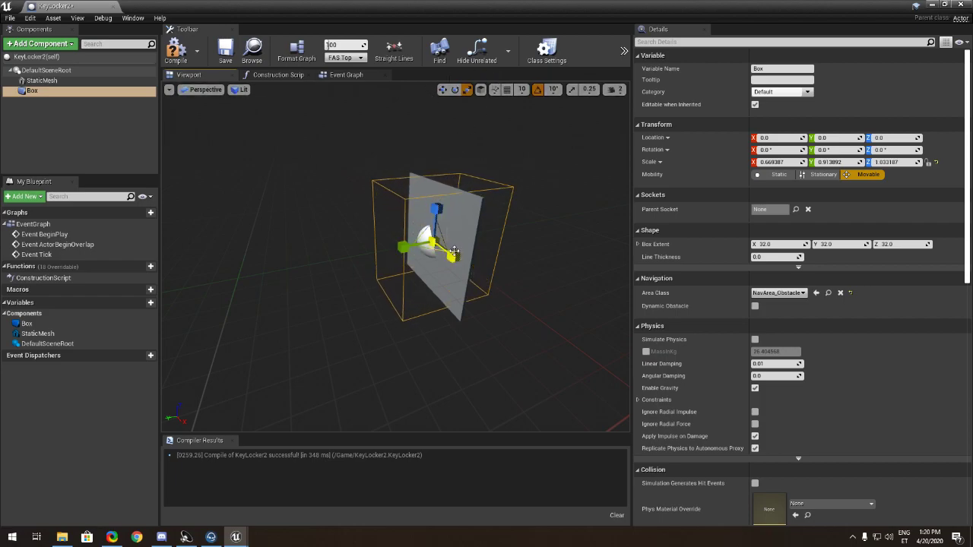
{"action": "left_click_drag", "start_coordinate": [454, 252], "coordinate": [476, 266]}
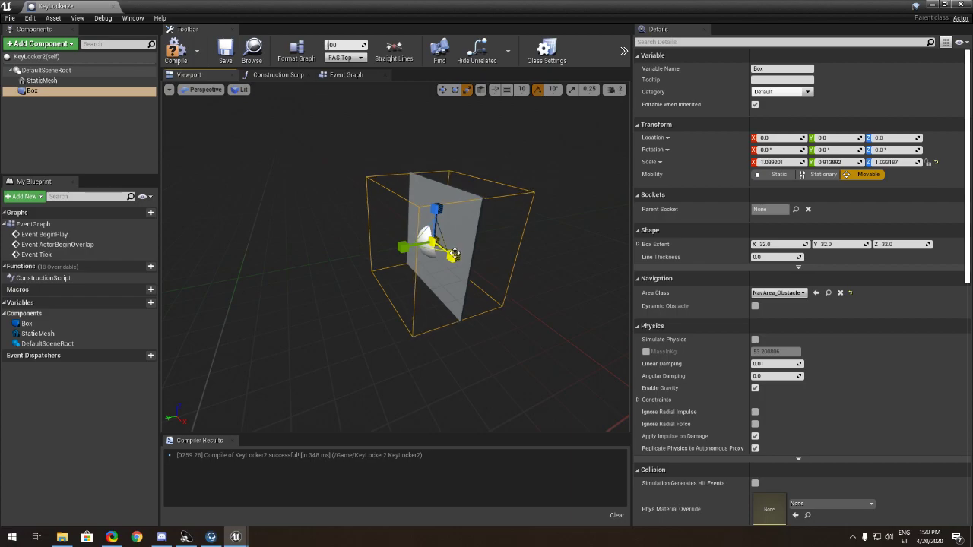
- Move the Box collision along Y to about -30.66, to one side of the panel, and compile the Blueprint
{"action": "left_click", "coordinate": [443, 89]}
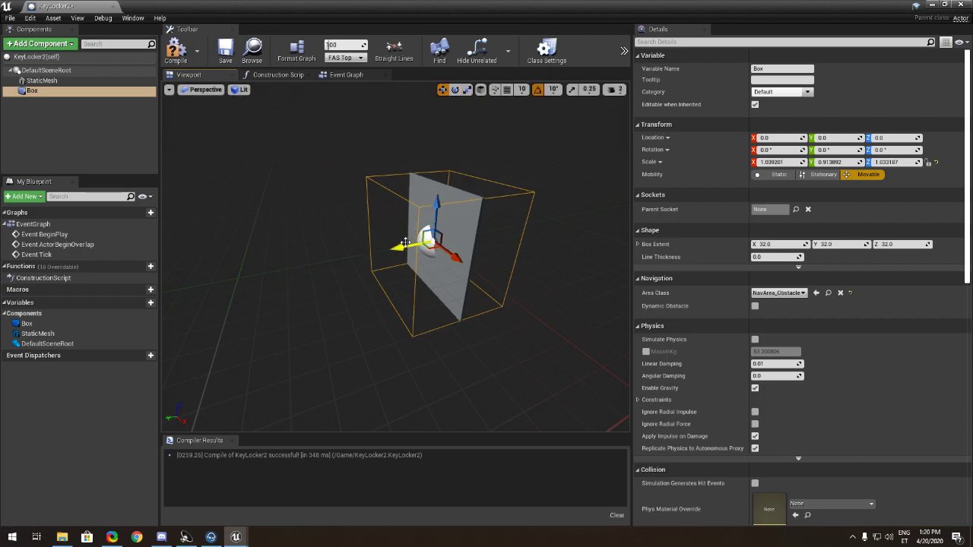
{"action": "left_click_drag", "start_coordinate": [405, 242], "coordinate": [451, 240]}
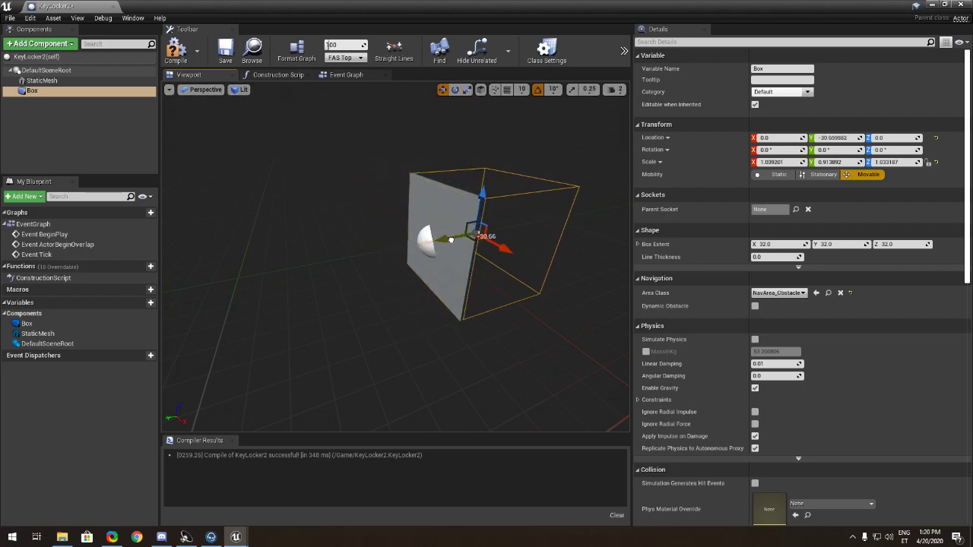
{"action": "mouse_move", "coordinate": [542, 144]}
{"action": "right_mouse_down"}
{"action": "mouse_move", "coordinate": [510, 143]}
{"action": "mouse_move", "coordinate": [542, 145]}
{"action": "right_mouse_up"}
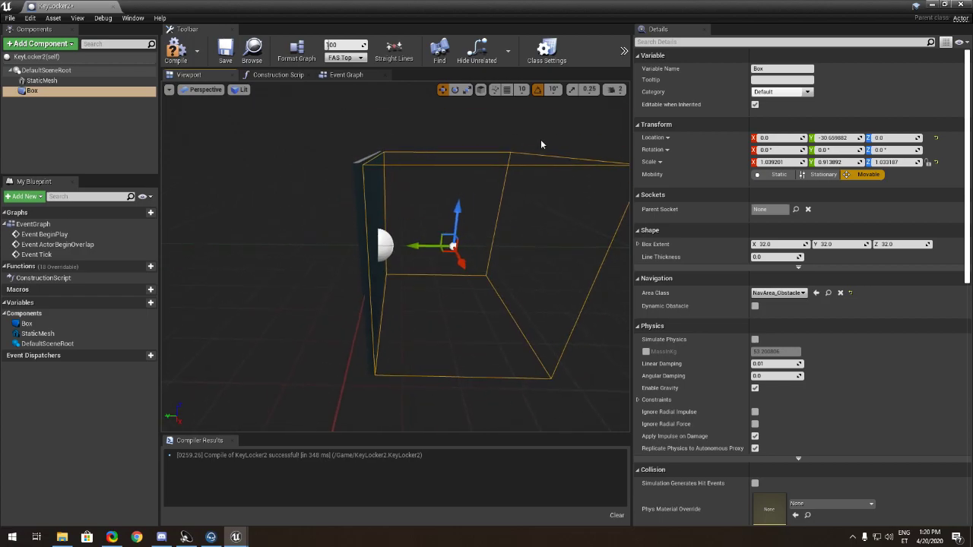
{"action": "left_click", "coordinate": [176, 52]}
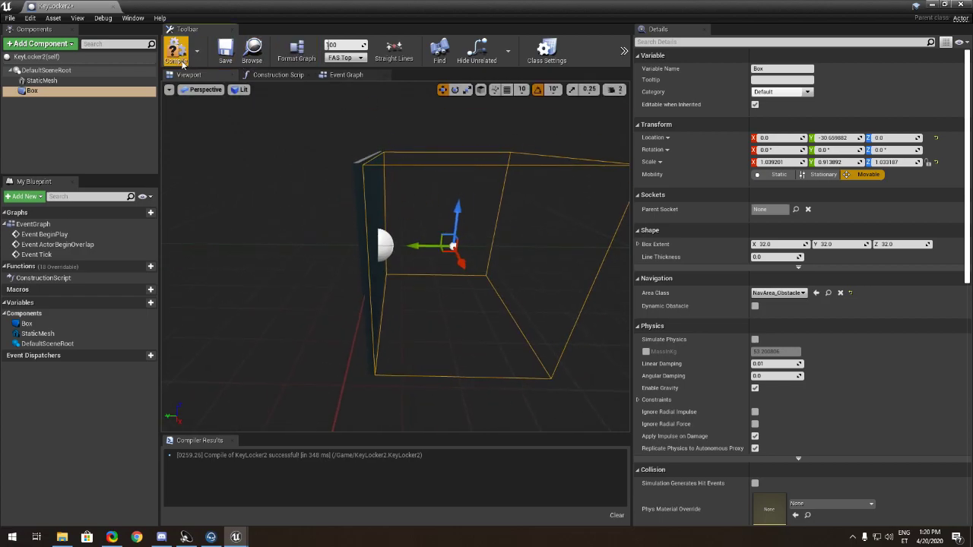
- Raise the Box collision along Z to about 67.24 so it sits directly above the panel, and compile the Blueprint
{"action": "left_click_drag", "start_coordinate": [457, 212], "coordinate": [475, 61]}
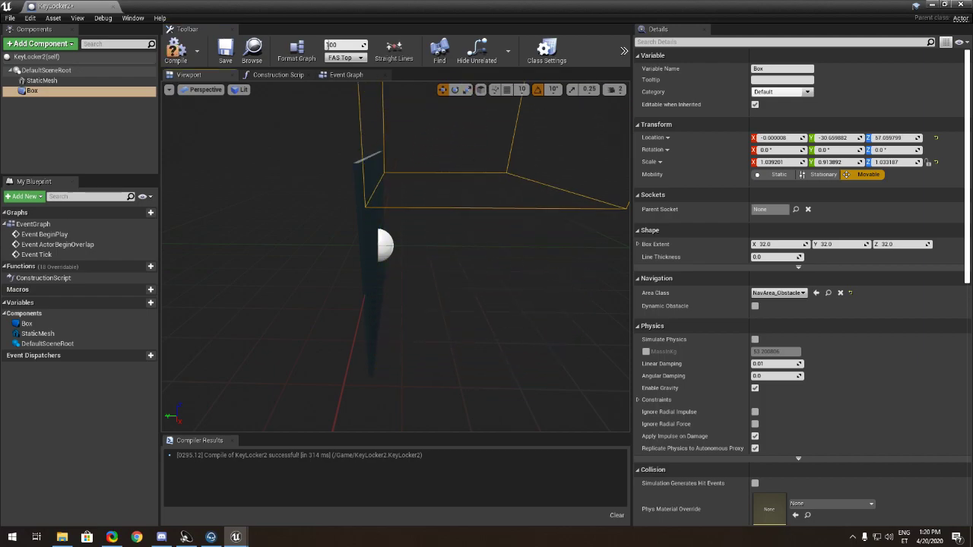
{"action": "right_click_drag", "start_coordinate": [437, 229], "coordinate": [436, 232]}
{"action": "left_click_drag", "start_coordinate": [450, 124], "coordinate": [449, 102]}
{"action": "right_click_drag", "start_coordinate": [370, 134], "coordinate": [411, 133]}
{"action": "left_click", "coordinate": [176, 57]}
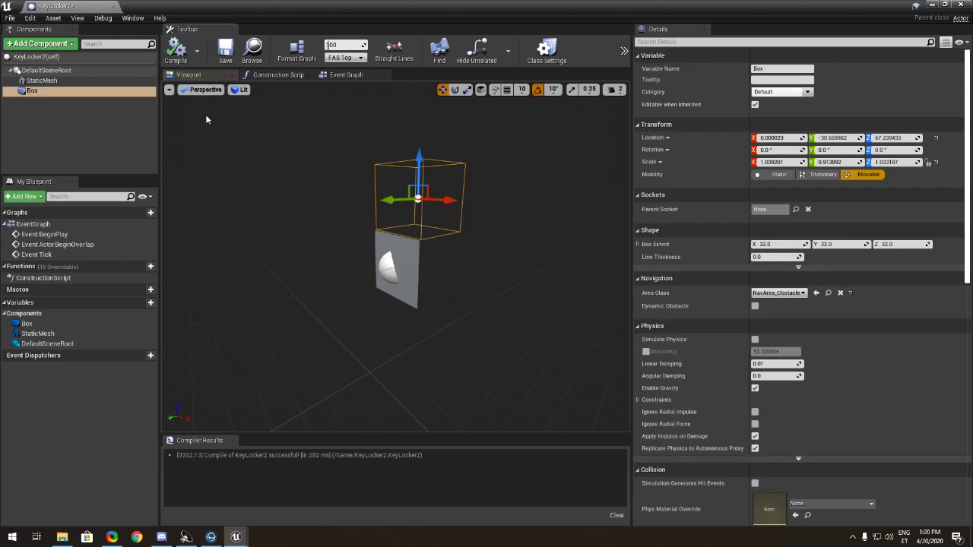
- Dock the KeyLocker2 editor beside the level map and lower the placed KeyLocker2 so its box sits in the wall opening
{"action": "left_click_drag", "start_coordinate": [100, 10], "coordinate": [156, 9]}
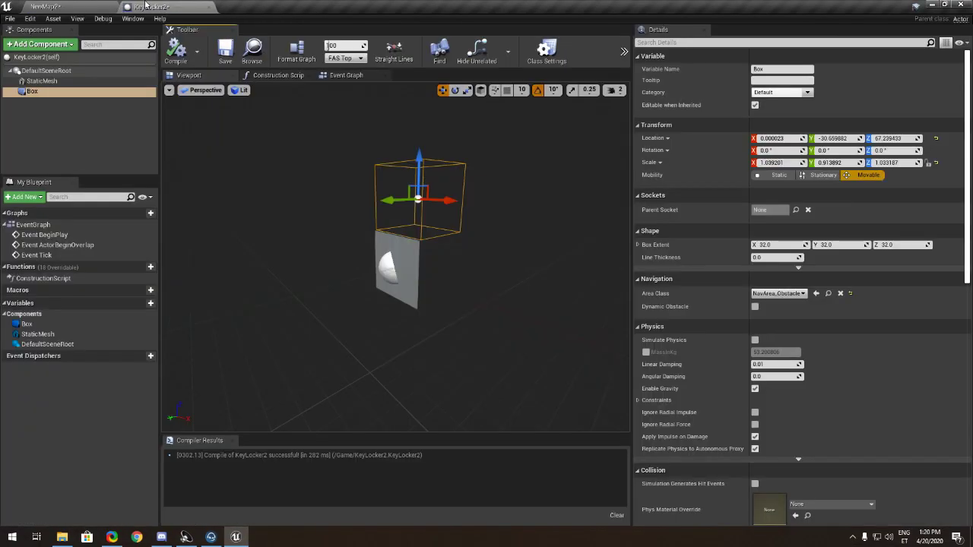
{"action": "left_click", "coordinate": [80, 8]}
{"action": "left_click_drag", "start_coordinate": [464, 198], "coordinate": [460, 267]}
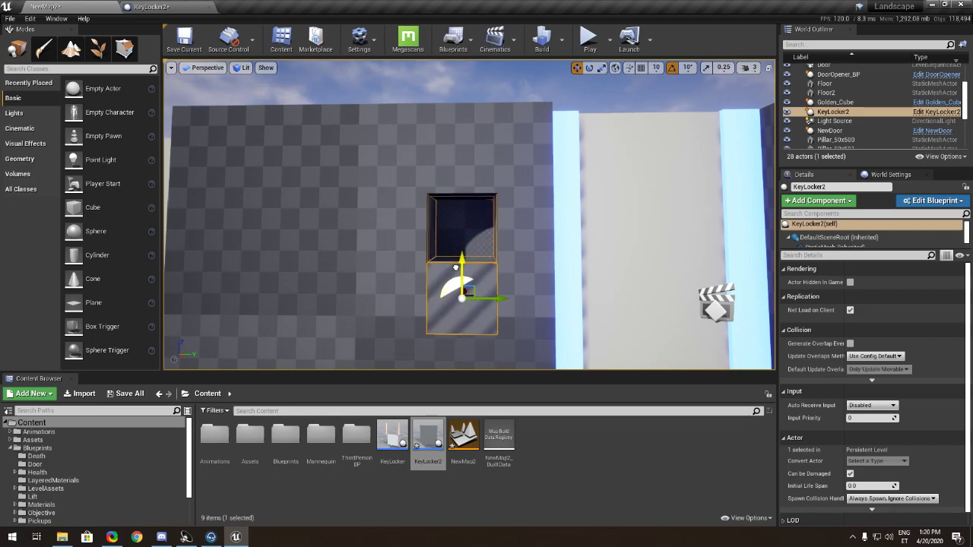
- Nudge KeyLocker2 slightly down so the panel's upper edge lines up with the lower edge of the wall opening
{"action": "right_click_drag", "start_coordinate": [455, 267], "coordinate": [342, 275]}
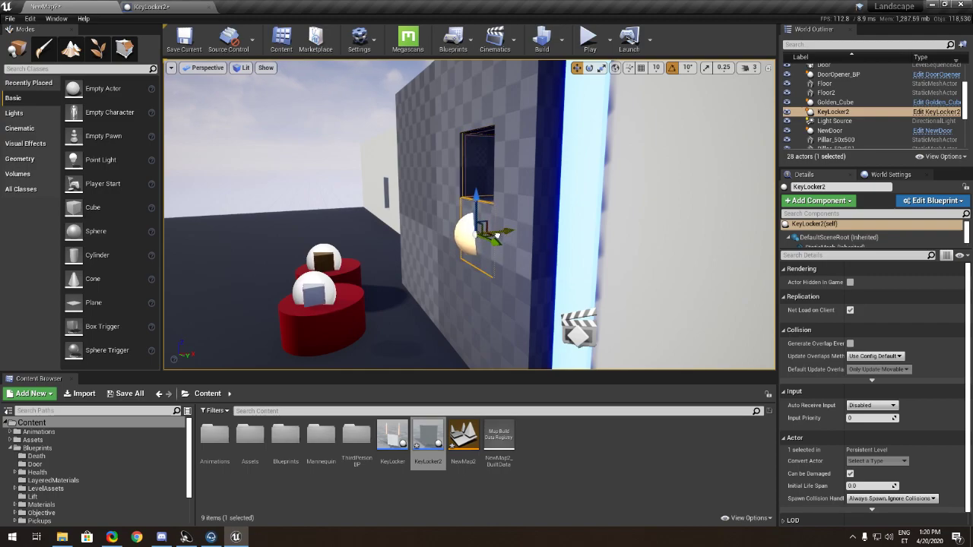
{"action": "right_click_drag", "start_coordinate": [497, 237], "coordinate": [509, 278]}
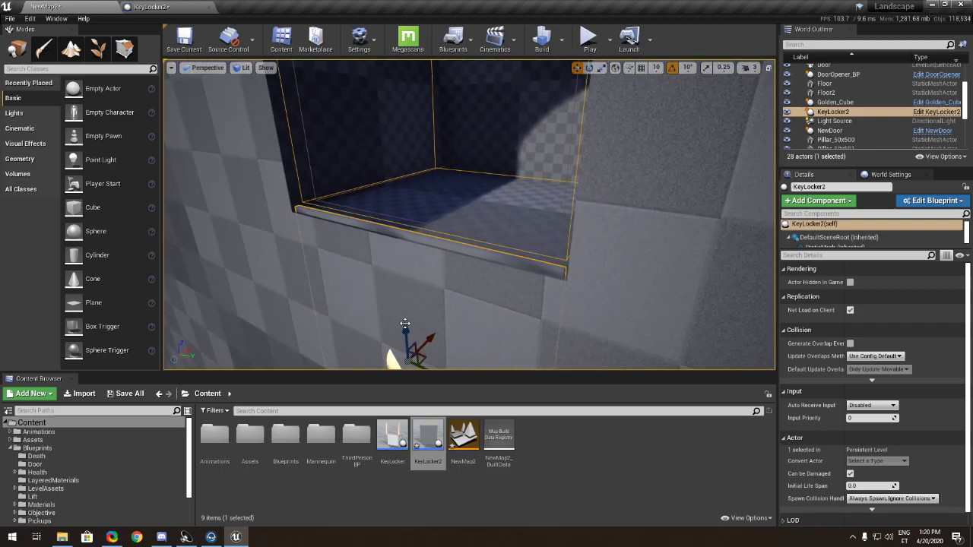
{"action": "left_click_drag", "start_coordinate": [404, 330], "coordinate": [406, 336]}
{"action": "right_click_drag", "start_coordinate": [405, 336], "coordinate": [451, 282]}
{"action": "key", "text": "s"}
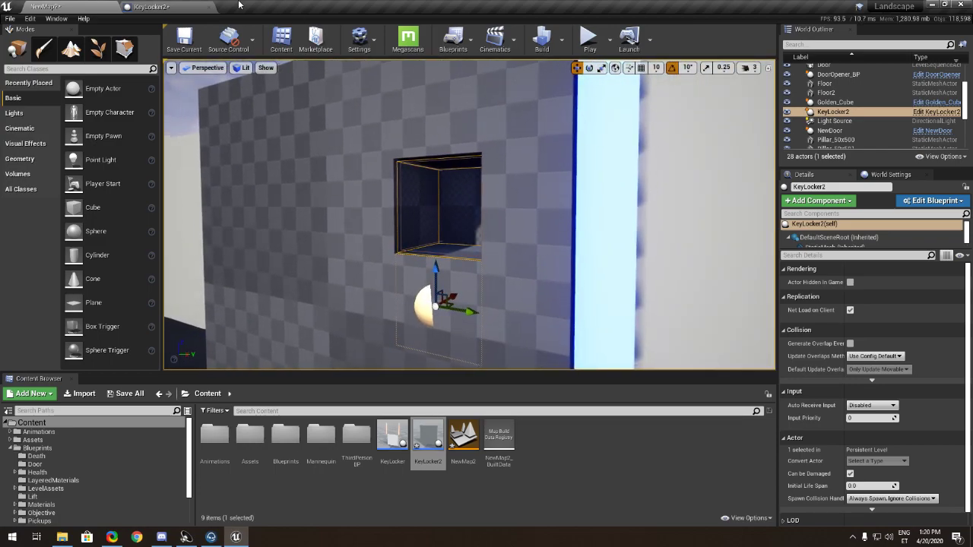
- Delete all the default event nodes from the KeyLocker2 Event Graph
{"action": "left_click", "coordinate": [164, 7]}
{"action": "left_click", "coordinate": [340, 75]}
{"action": "left_click_drag", "start_coordinate": [358, 178], "coordinate": [447, 427]}
{"action": "key", "text": "Delete"}
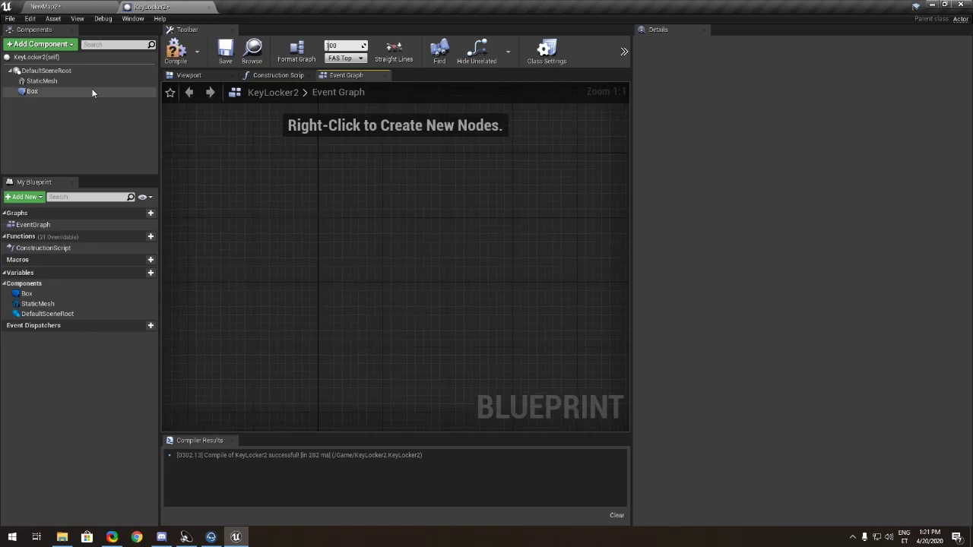
- Add an On Component Begin Overlap event for the Box component
{"action": "left_click", "coordinate": [32, 91]}
{"action": "scroll", "coordinate": [898, 390], "scroll_direction": "down", "scroll_amount": 10}
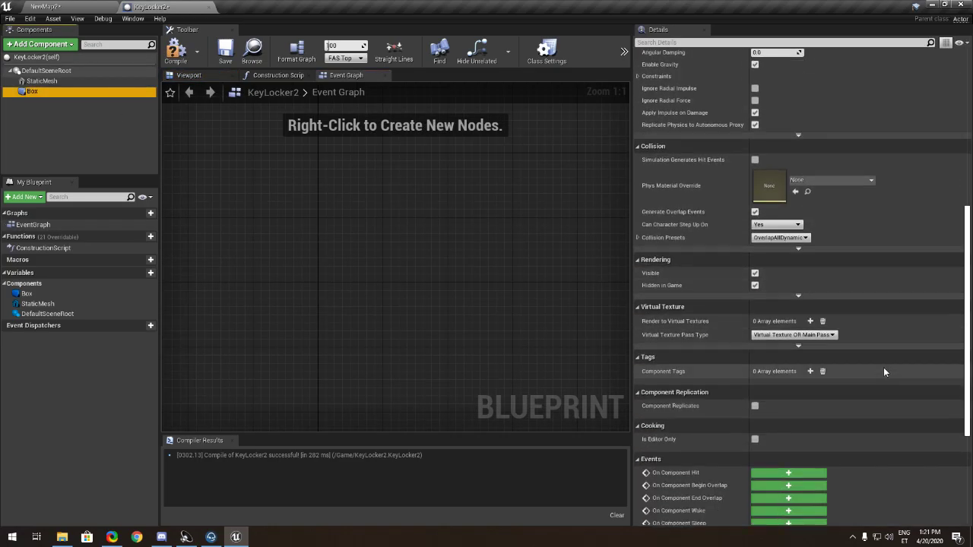
{"action": "left_click", "coordinate": [822, 358]}
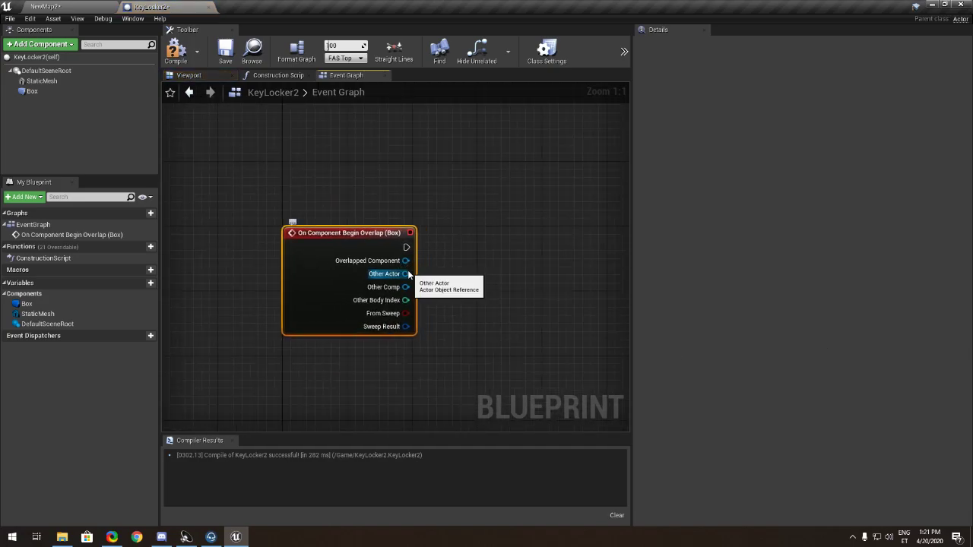
- Try searching "Cast to ke" from the overlap event's Other Actor, and compile the Blueprint
{"action": "left_click_drag", "start_coordinate": [405, 274], "coordinate": [452, 243]}
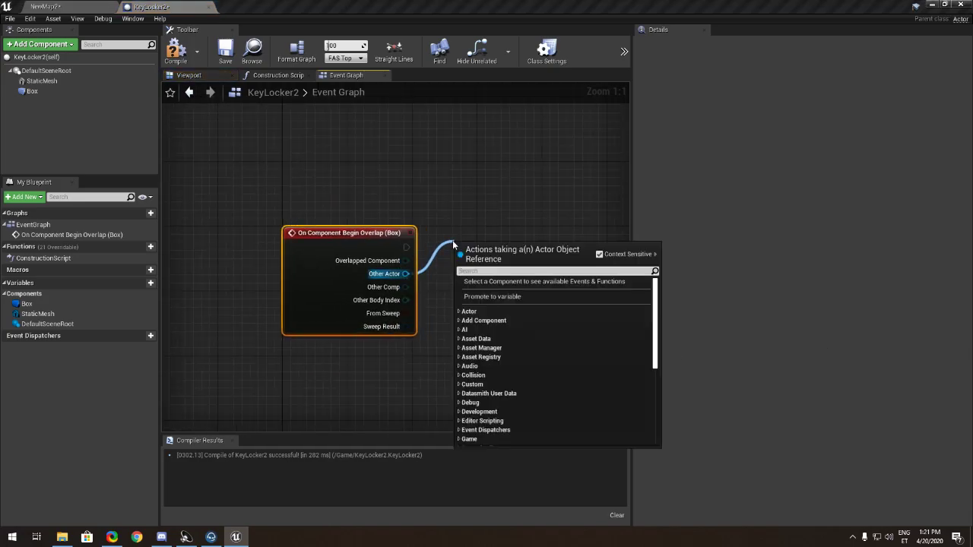
{"action": "type", "text": "Cast to ke"}
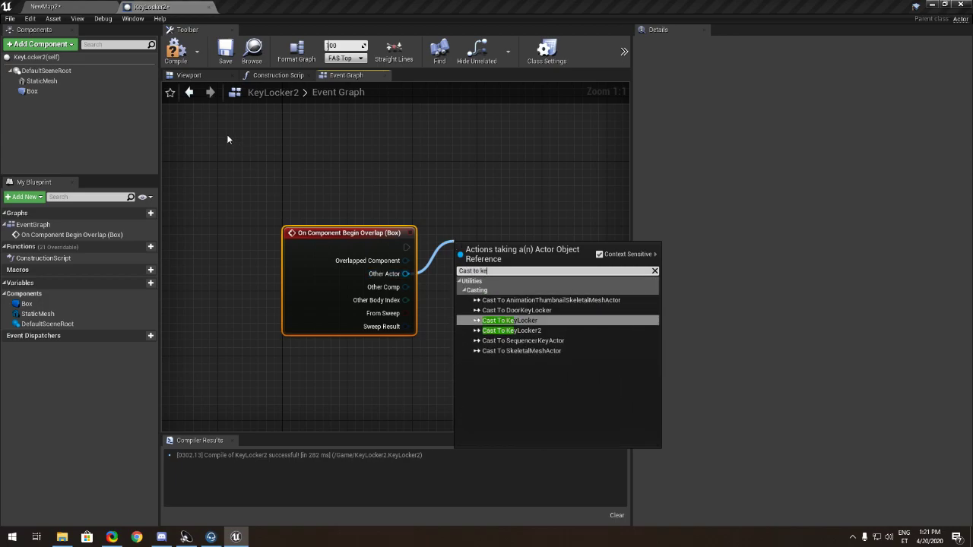
{"action": "left_click", "coordinate": [169, 43]}
- Browse the Blueprints > Pickups > Actors folder and select the white cube in the level to identify the key's Blueprint
{"action": "left_click", "coordinate": [48, 7]}
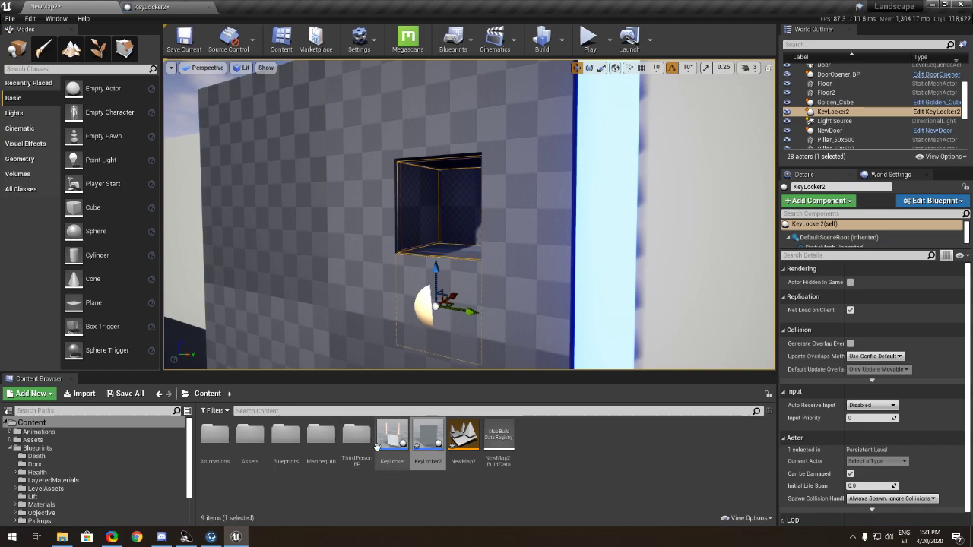
{"action": "double_click", "coordinate": [287, 441]}
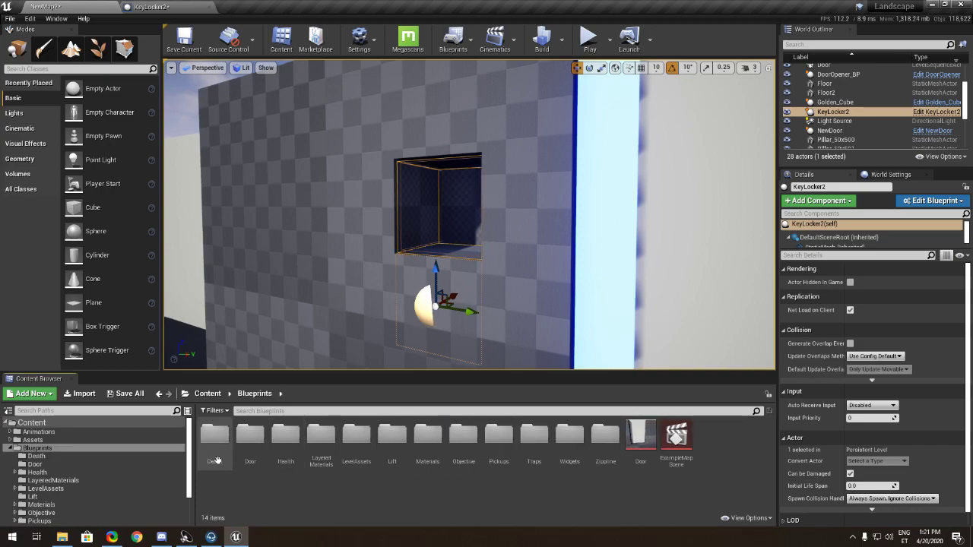
{"action": "left_click", "coordinate": [250, 441]}
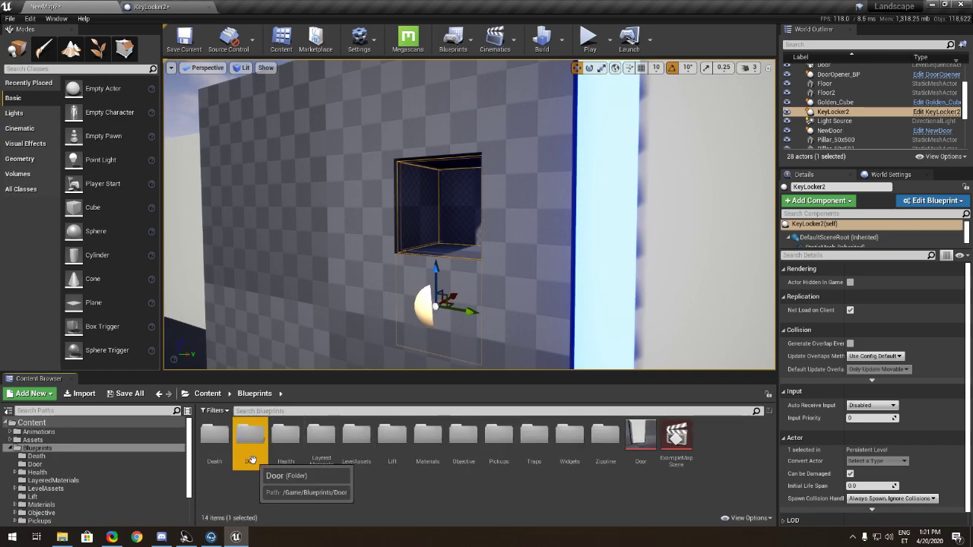
{"action": "double_click", "coordinate": [499, 441]}
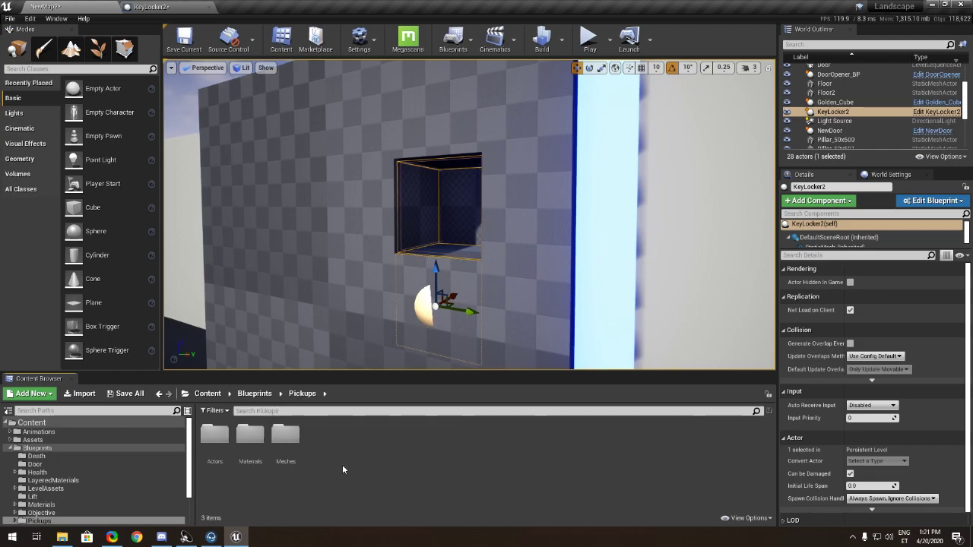
{"action": "double_click", "coordinate": [215, 435]}
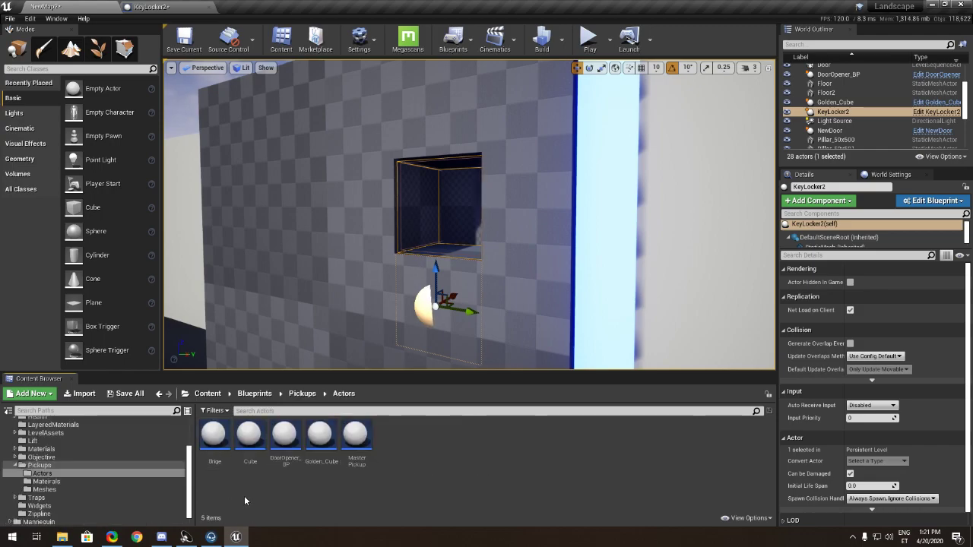
{"action": "key", "text": "s"}
{"action": "right_click_drag", "start_coordinate": [432, 297], "coordinate": [358, 323]}
{"action": "left_click", "coordinate": [482, 222]}
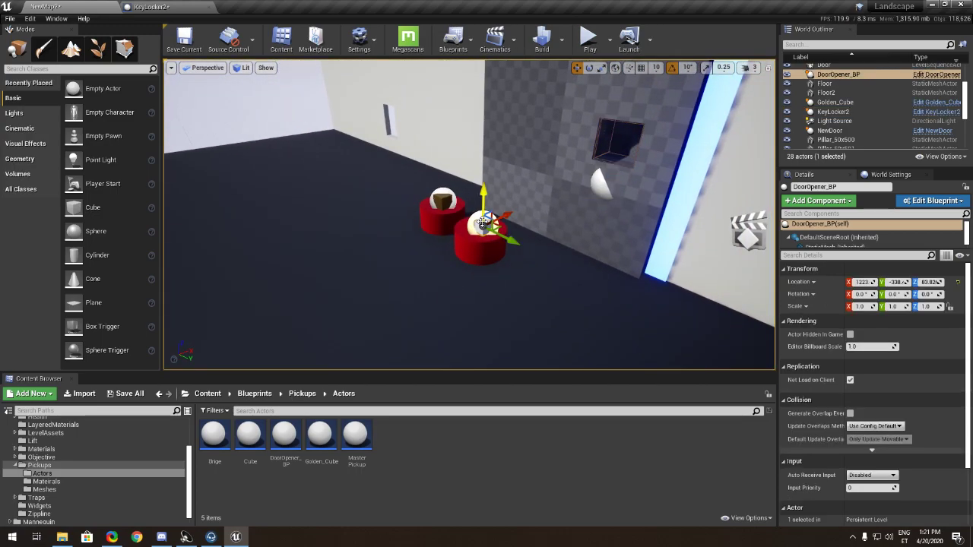
- Add a Cast To DoorOpener_BP node from the overlap event's Other Actor in KeyLocker2 and place it beside the event
{"action": "left_click", "coordinate": [192, 6]}
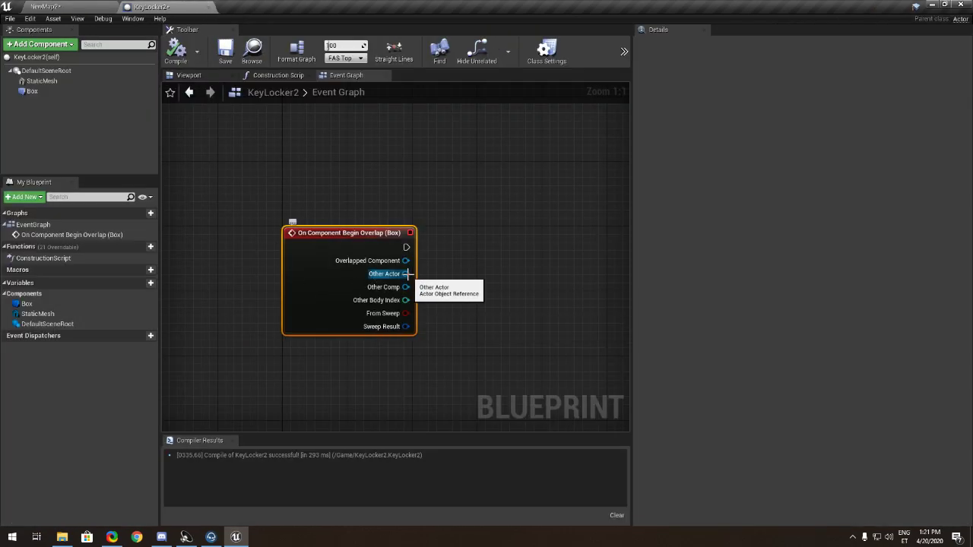
{"action": "left_click_drag", "start_coordinate": [405, 274], "coordinate": [503, 217]}
{"action": "type", "text": "Cast to door"}
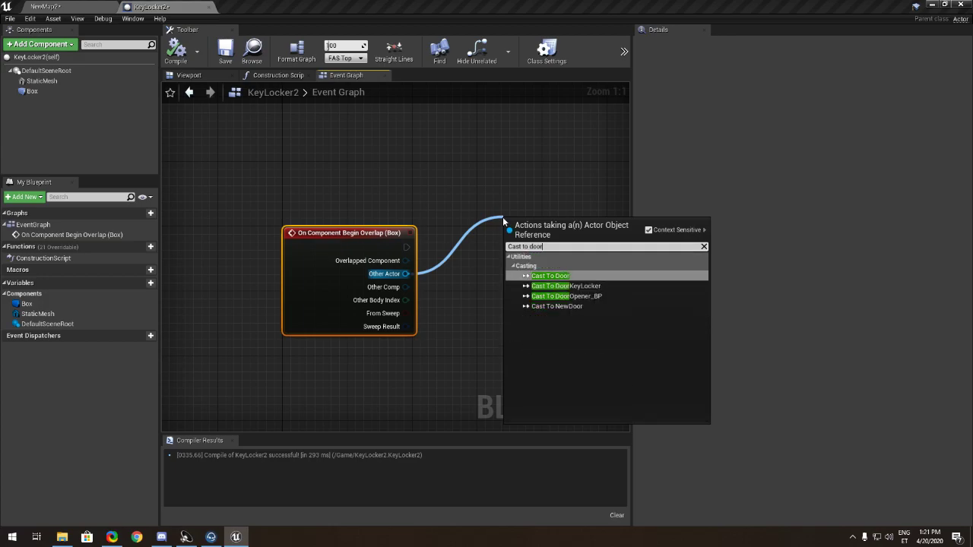
{"action": "key", "text": "Down"}
{"action": "key", "text": "Down"}
{"action": "key", "text": "Return"}
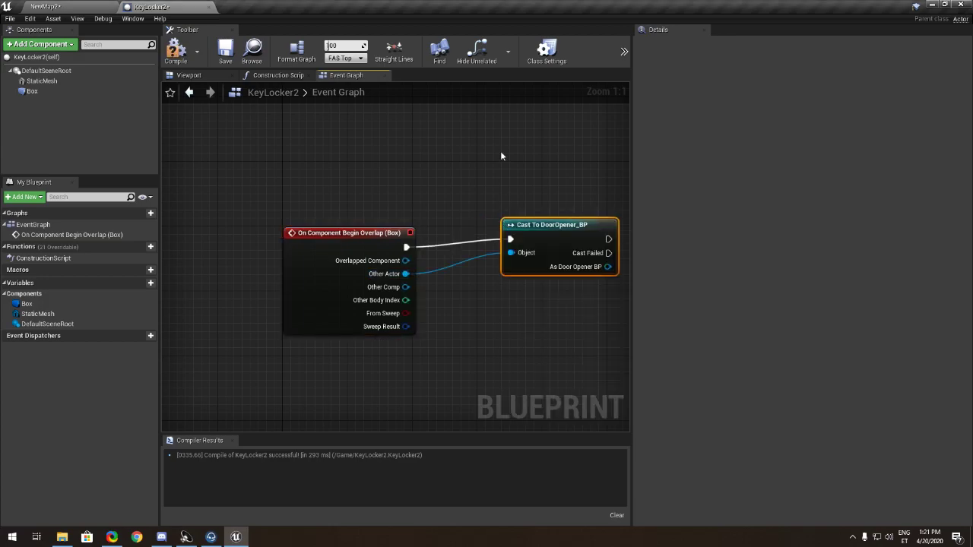
{"action": "right_click_drag", "start_coordinate": [512, 179], "coordinate": [416, 195]}
{"action": "left_click_drag", "start_coordinate": [454, 243], "coordinate": [386, 253]}
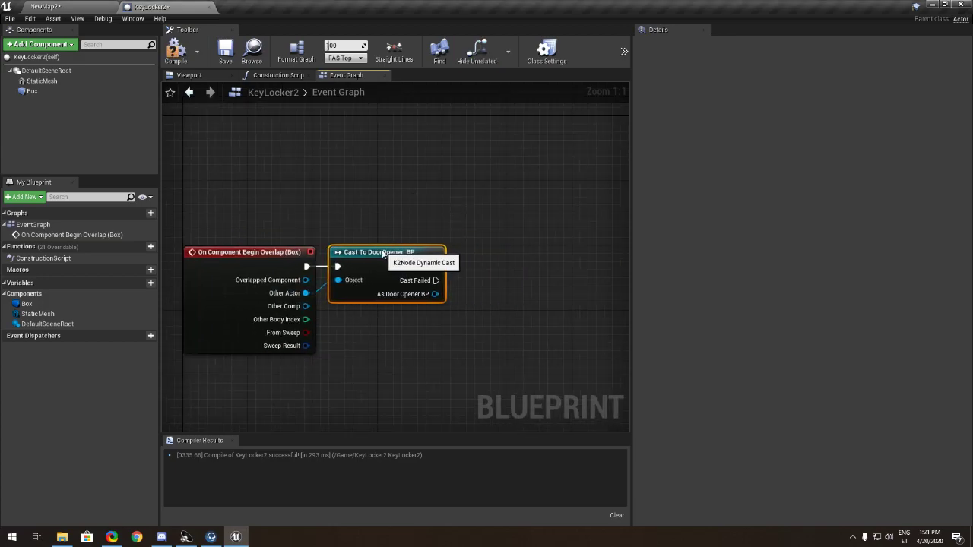
{"action": "right_click_drag", "start_coordinate": [399, 252], "coordinate": [438, 232]}
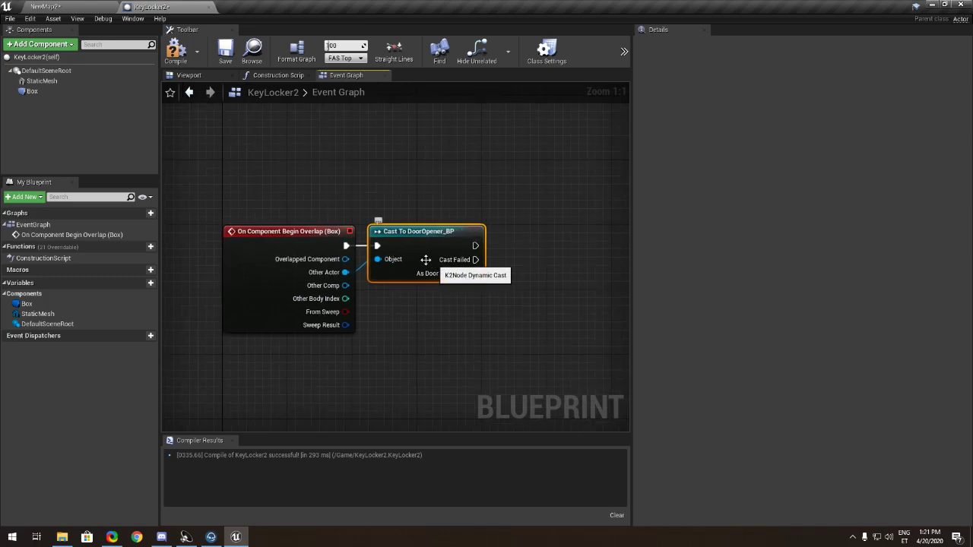
- Play-test the level by picking up the white cube and carrying it to the wall opening, and end the play session
{"action": "left_click", "coordinate": [95, 5]}
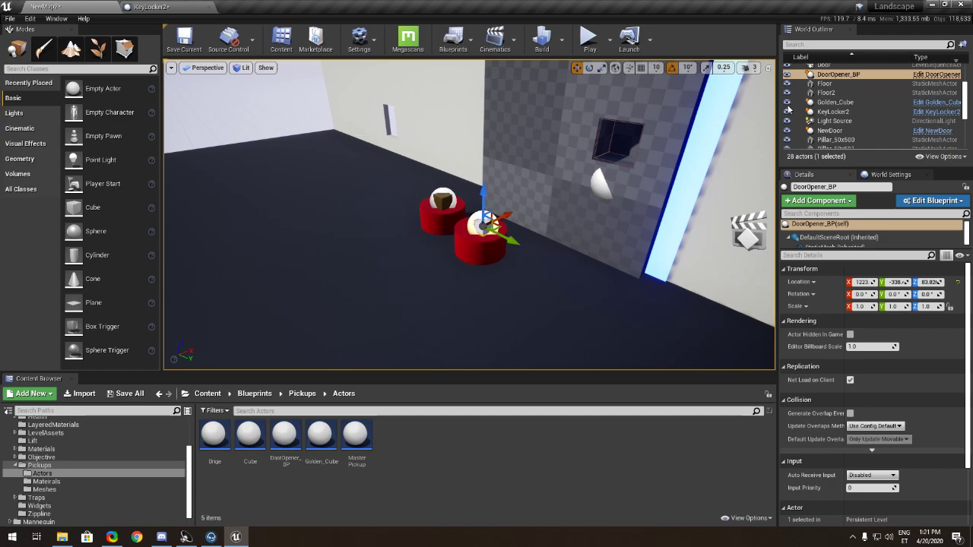
{"action": "left_click", "coordinate": [589, 38]}
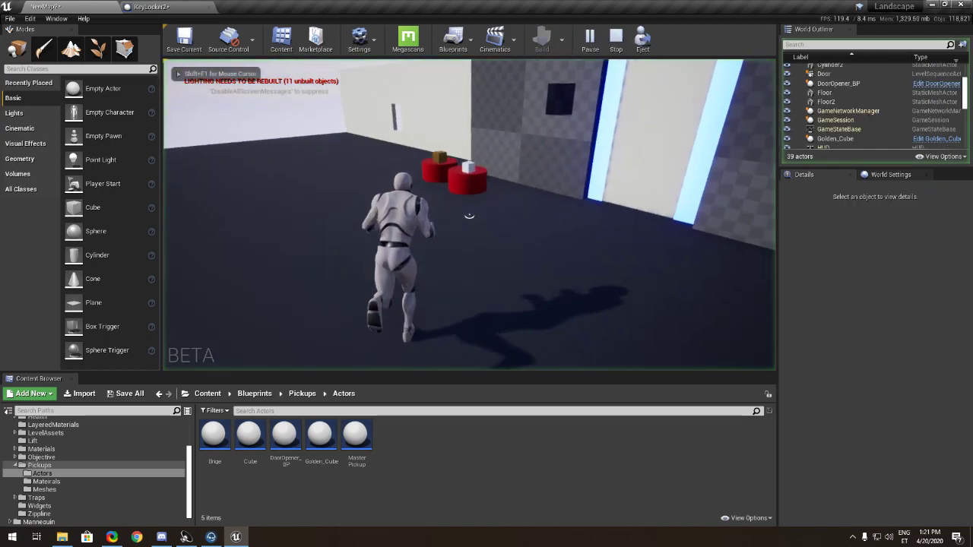
{"action": "key", "text": "e"}
{"action": "key", "text": "w"}
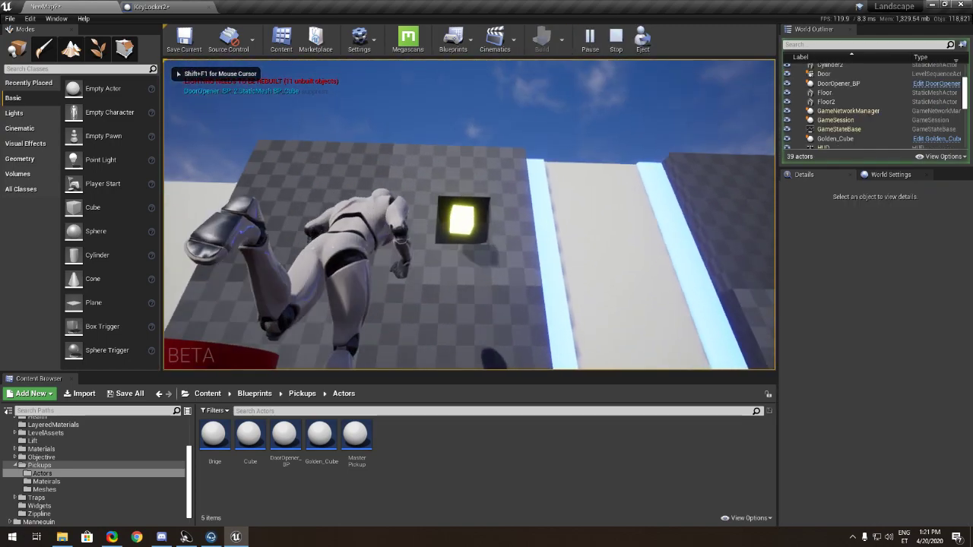
{"action": "key", "text": "Escape"}
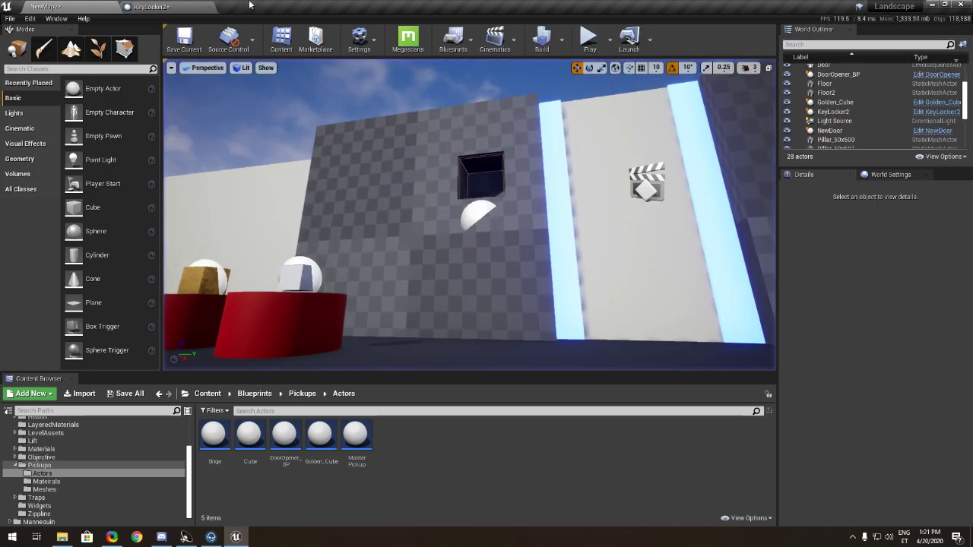
- Add a Timeline driven by the successful DoorOpener_BP cast, keep its default name and place it beside the cast node
{"action": "left_click", "coordinate": [202, 6]}
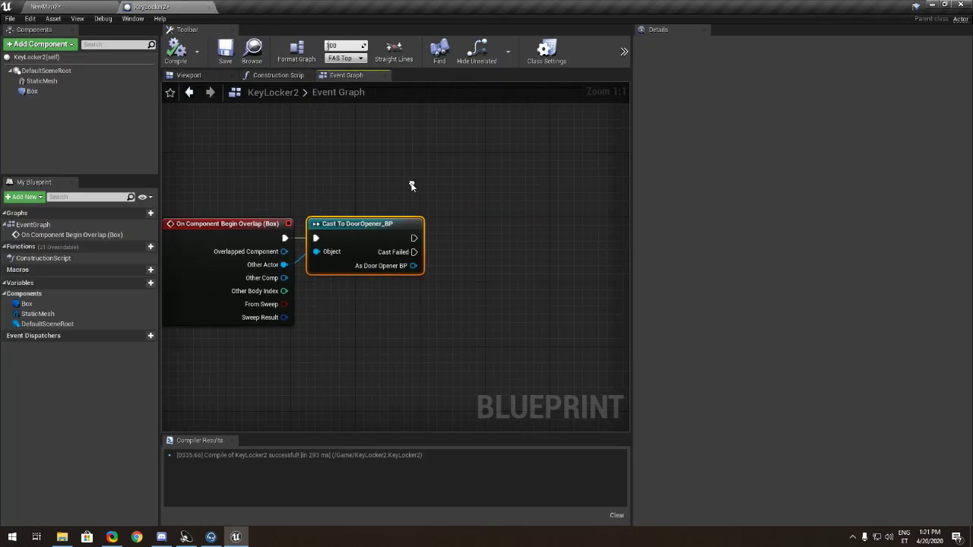
{"action": "right_click_drag", "start_coordinate": [412, 238], "coordinate": [368, 228]}
{"action": "left_click_drag", "start_coordinate": [314, 272], "coordinate": [368, 251]}
{"action": "left_click", "coordinate": [322, 274]}
{"action": "left_click_drag", "start_coordinate": [311, 238], "coordinate": [405, 241]}
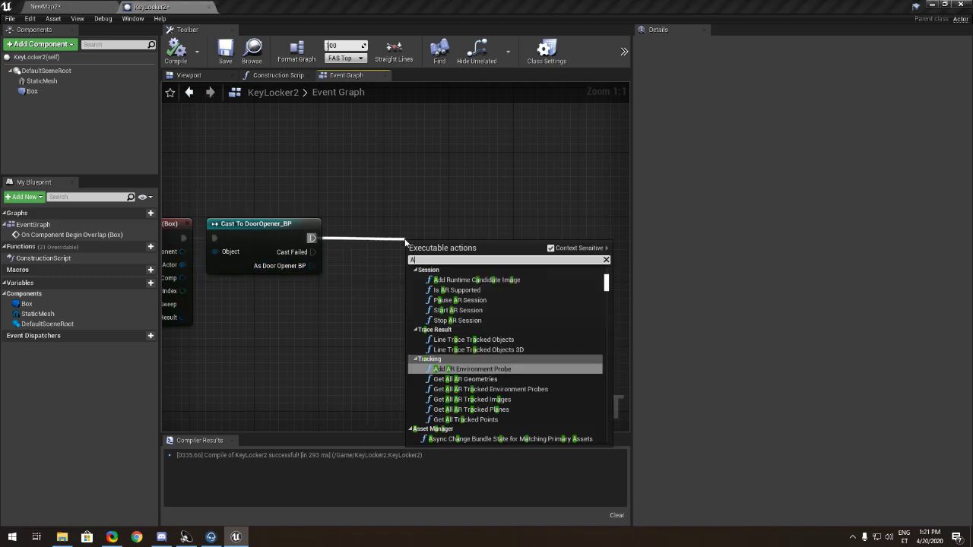
{"action": "type", "text": "Add a time"}
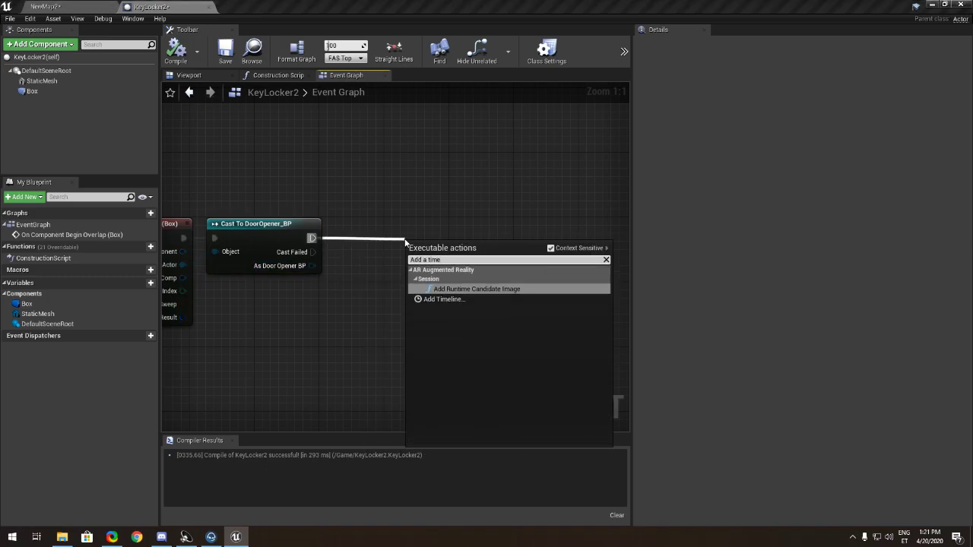
{"action": "type", "text": "line"}
{"action": "key", "text": "Return"}
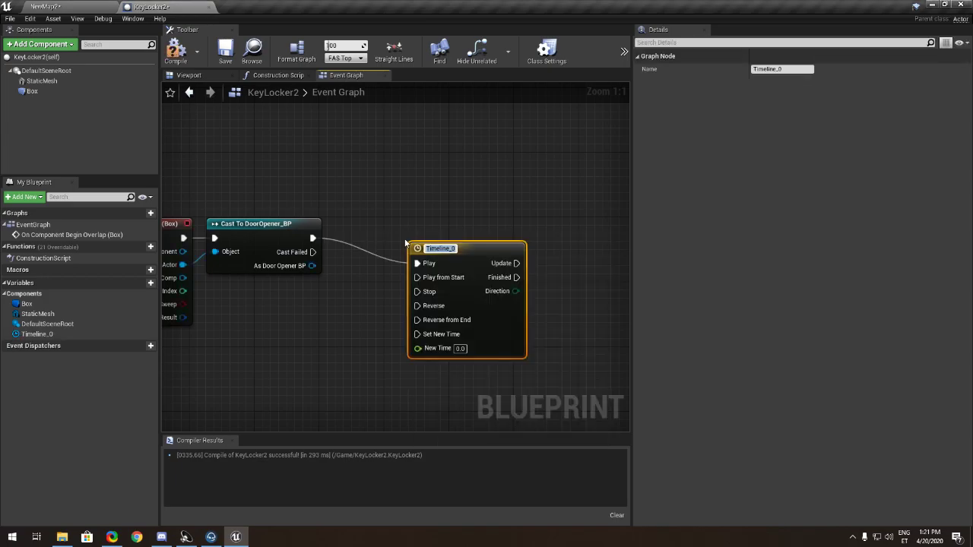
{"action": "key", "text": "Return"}
{"action": "left_click_drag", "start_coordinate": [469, 251], "coordinate": [396, 230]}
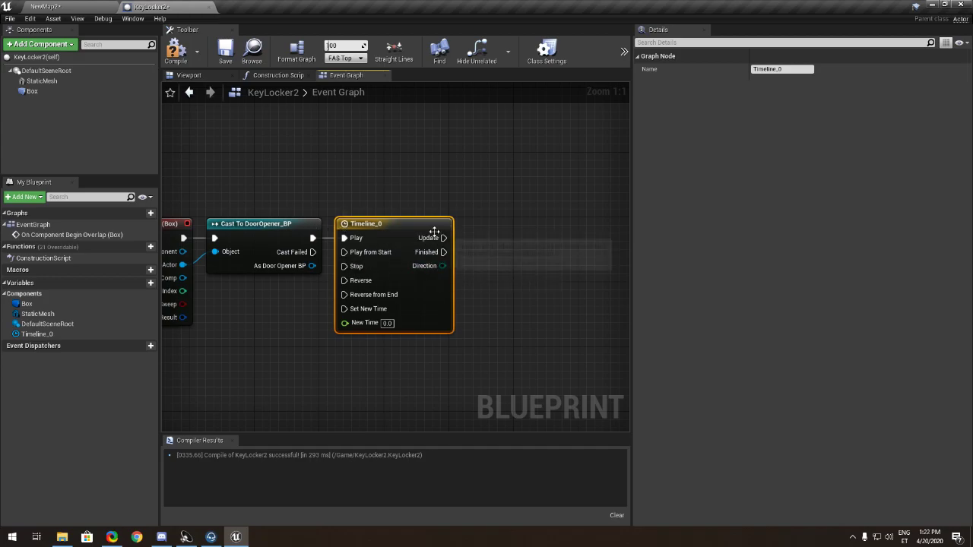
- Open the new Timeline, add a float track and set the Timeline's length to 1
{"action": "right_click_drag", "start_coordinate": [457, 232], "coordinate": [405, 242]}
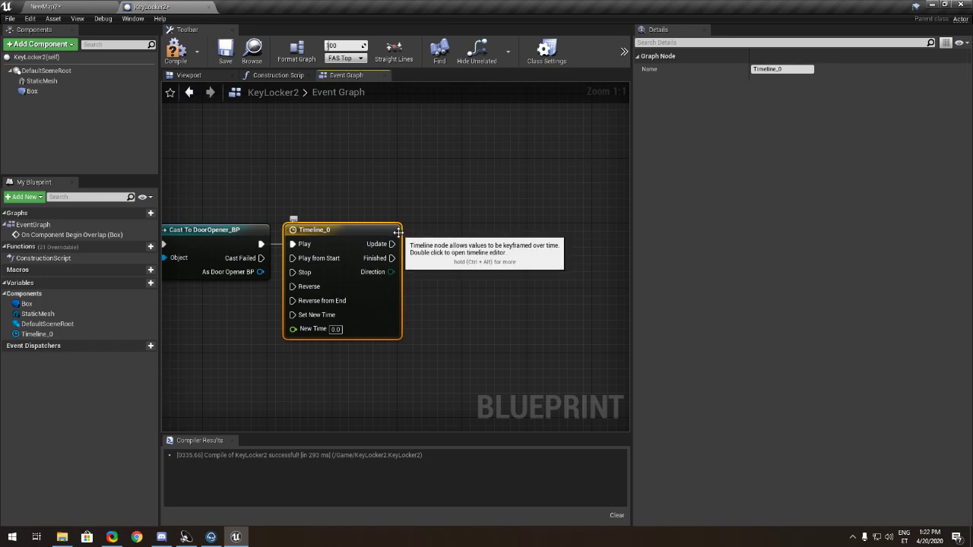
{"action": "double_click", "coordinate": [371, 249]}
{"action": "left_click", "coordinate": [174, 103]}
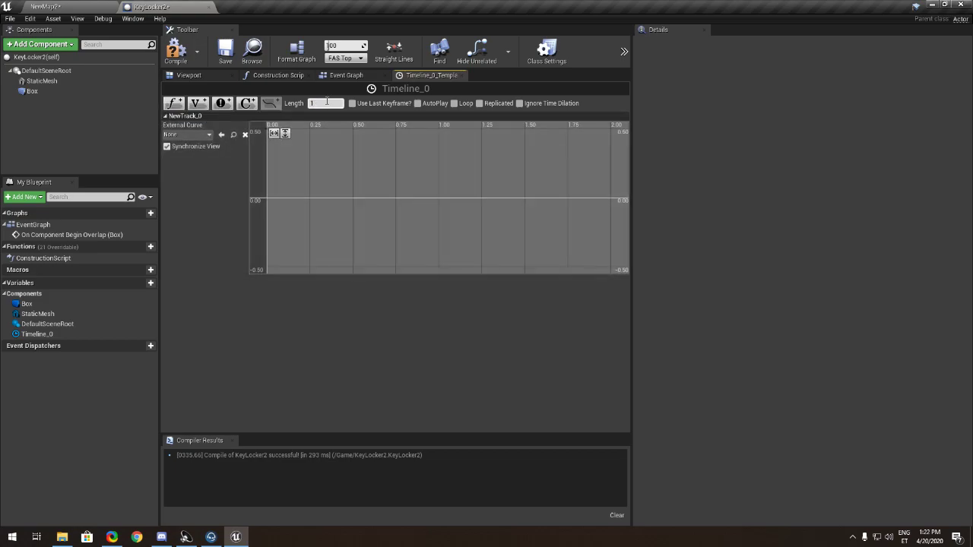
{"action": "key", "text": "Return"}
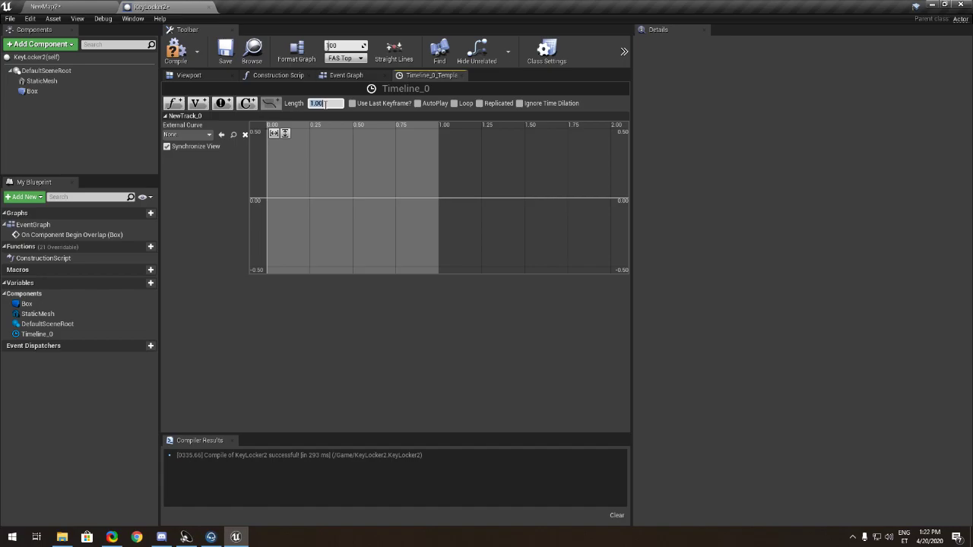
- Set the Timeline's length to 0.5 and give the float track its first keyframe at time 0.0 with value 0.0
{"action": "type", "text": "0.5"}
{"action": "key", "text": "Return"}
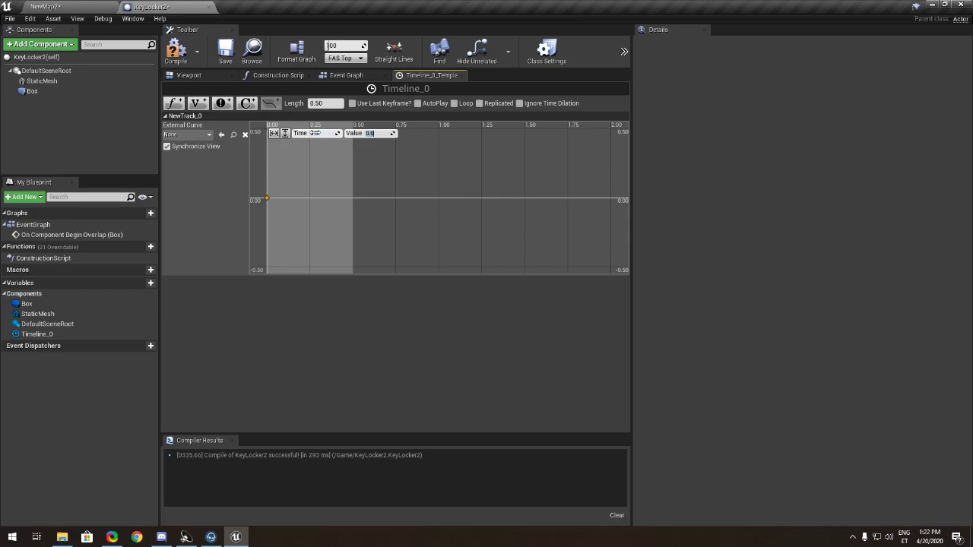
{"action": "key", "text": "Return"}
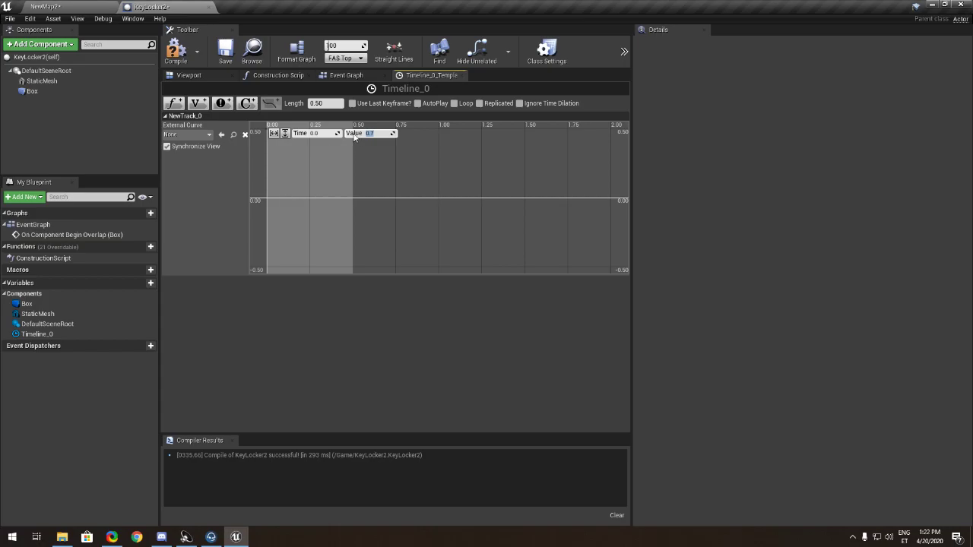
{"action": "type", "text": "0"}
{"action": "key", "text": "Return"}
- Add a second keyframe to the float track, set the first key's interpolation to Auto, then compile and save the Blueprint
{"action": "left_click", "coordinate": [324, 191], "text": "shift"}
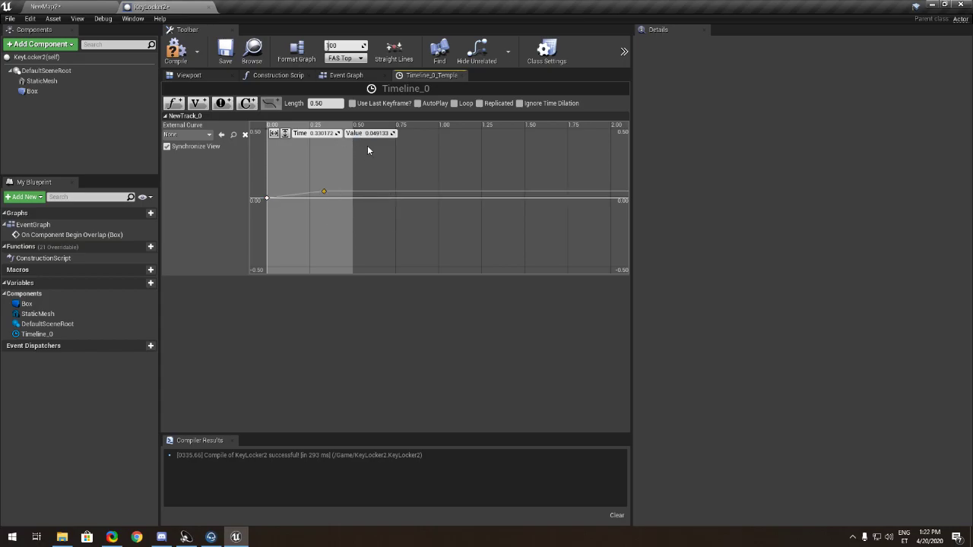
{"action": "right_click", "coordinate": [267, 199]}
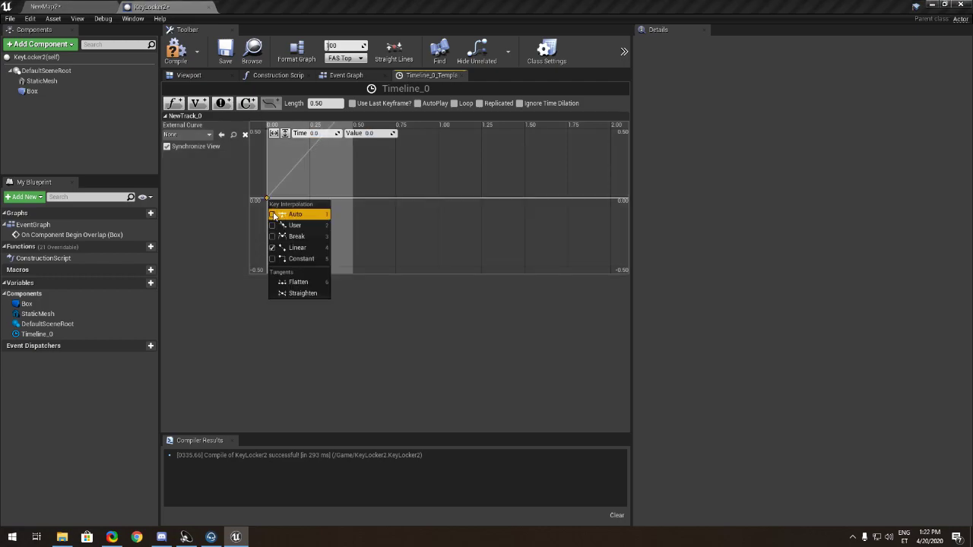
{"action": "left_click", "coordinate": [178, 61]}
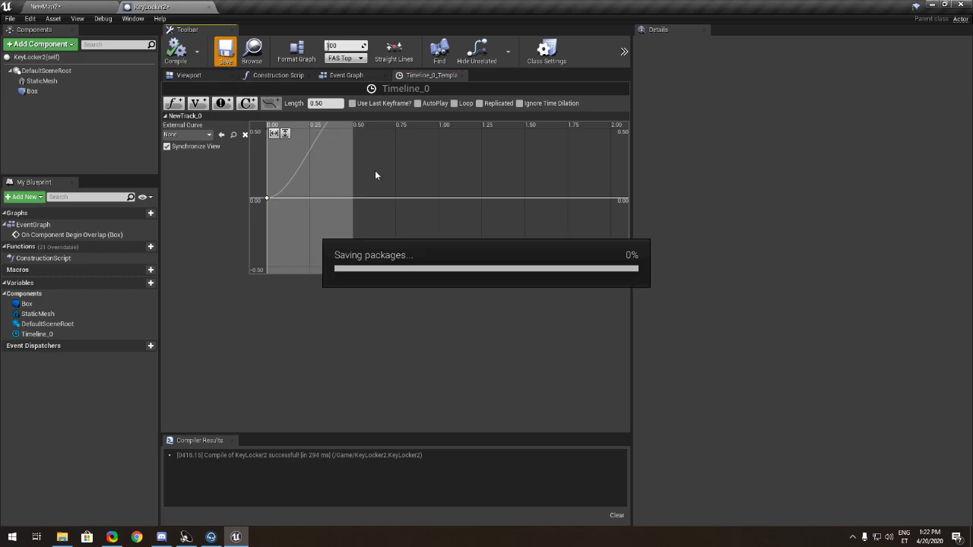
- Bring the StaticMesh component into the event graph and add a SetRelativeLocation node targeting it
{"action": "left_click", "coordinate": [331, 75]}
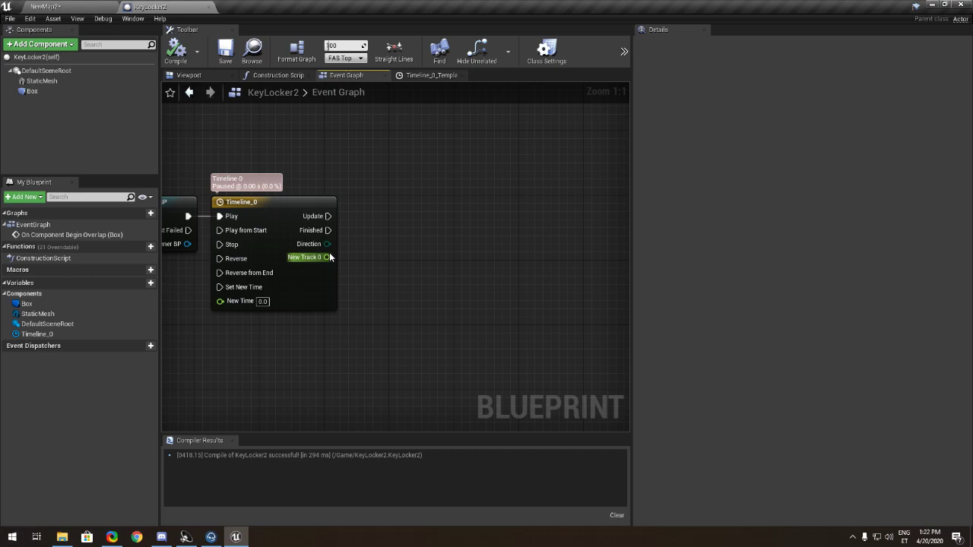
{"action": "right_click_drag", "start_coordinate": [335, 166], "coordinate": [398, 168]}
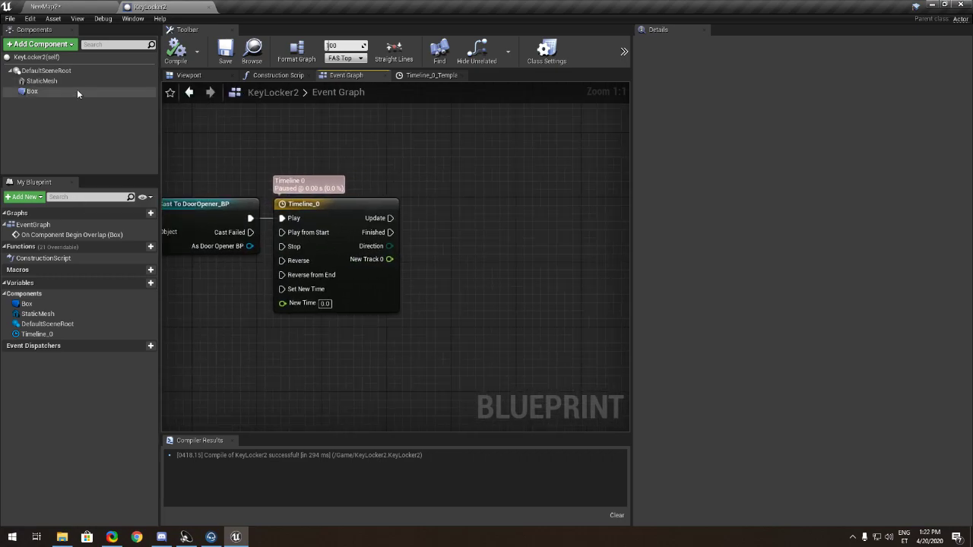
{"action": "left_click", "coordinate": [190, 74]}
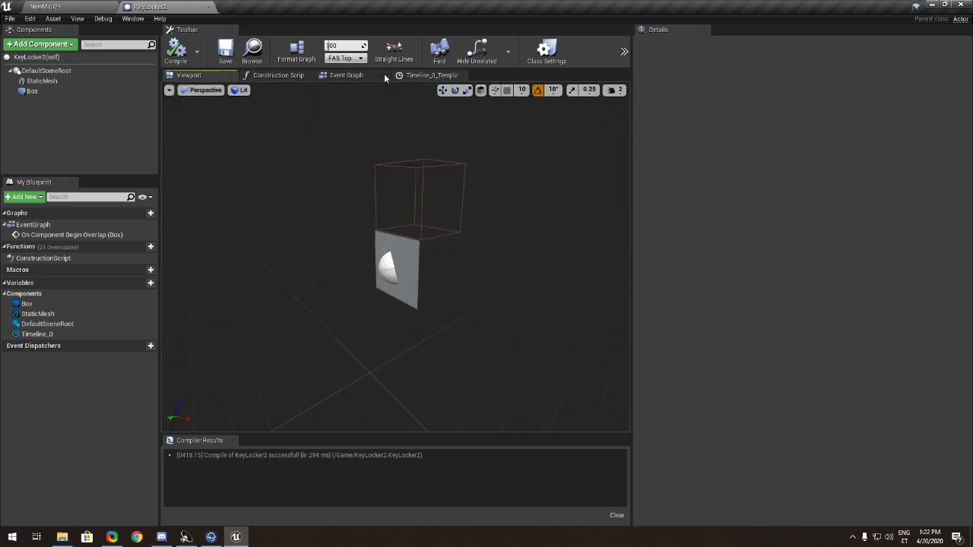
{"action": "left_click", "coordinate": [346, 74]}
{"action": "left_click_drag", "start_coordinate": [41, 80], "coordinate": [455, 280]}
{"action": "type", "text": "Set"}
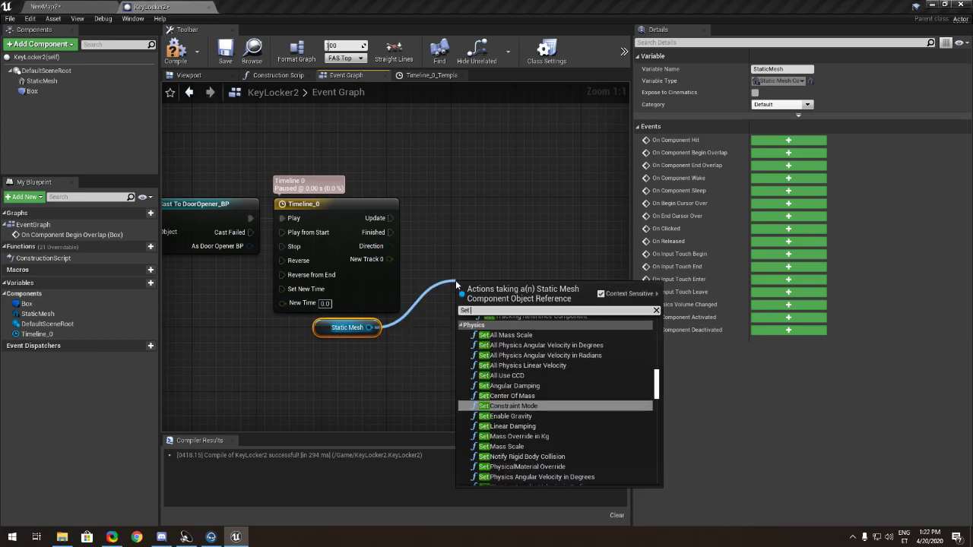
{"action": "type", "text": " relat"}
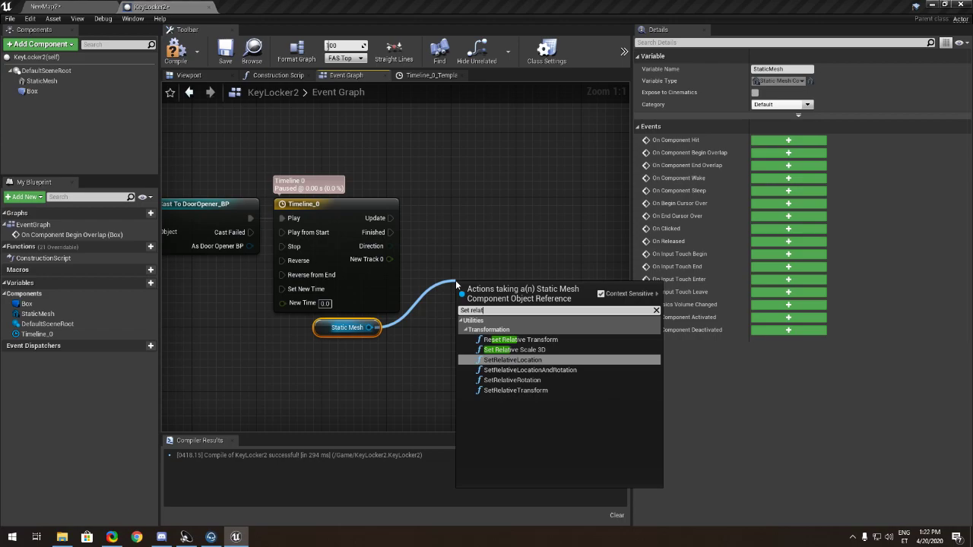
{"action": "key", "text": "Return"}
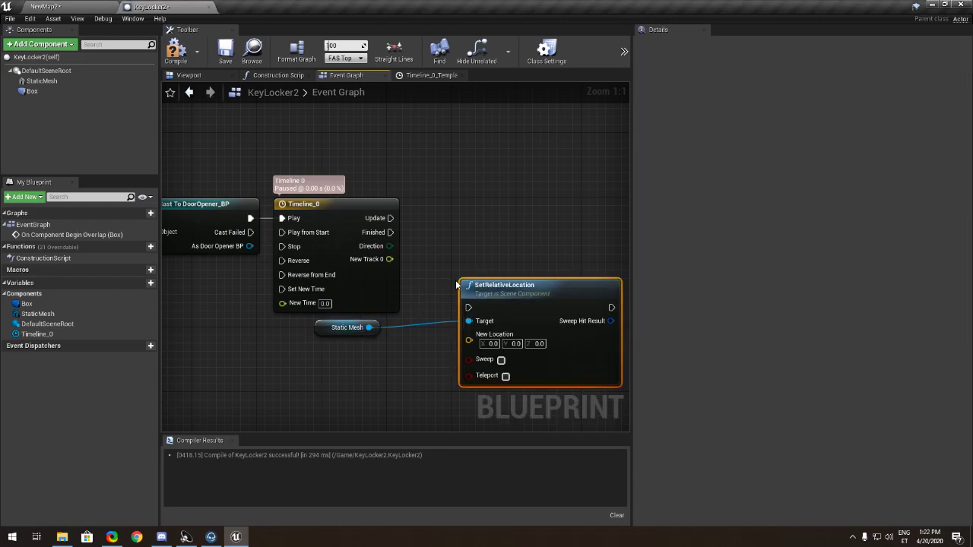
- Run SetRelativeLocation from the Timeline's Update output, place it beside the Timeline and try wiring New Track 0 to New Location
{"action": "left_click_drag", "start_coordinate": [468, 307], "coordinate": [381, 220]}
{"action": "left_click_drag", "start_coordinate": [521, 304], "coordinate": [539, 221]}
{"action": "left_click_drag", "start_coordinate": [390, 259], "coordinate": [474, 255]}
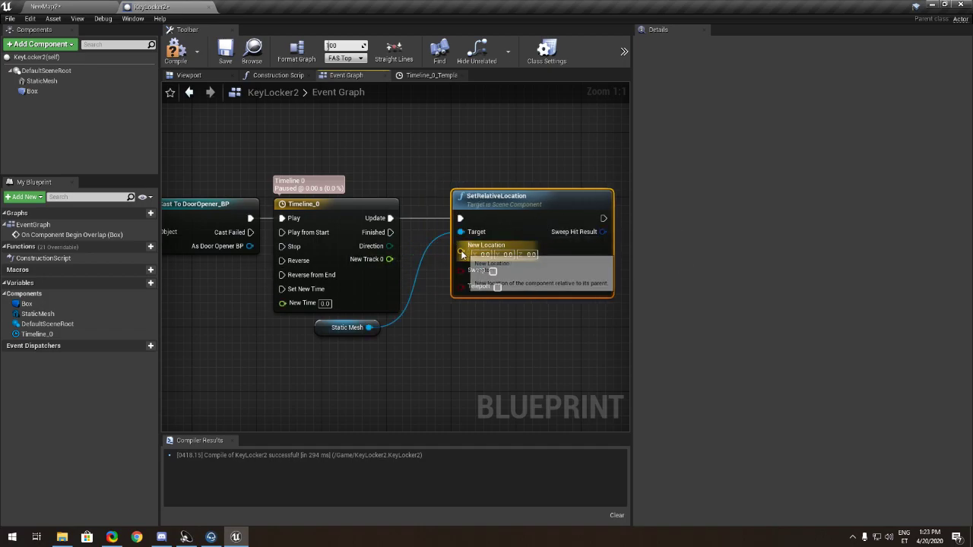
{"action": "right_click", "coordinate": [462, 252]}
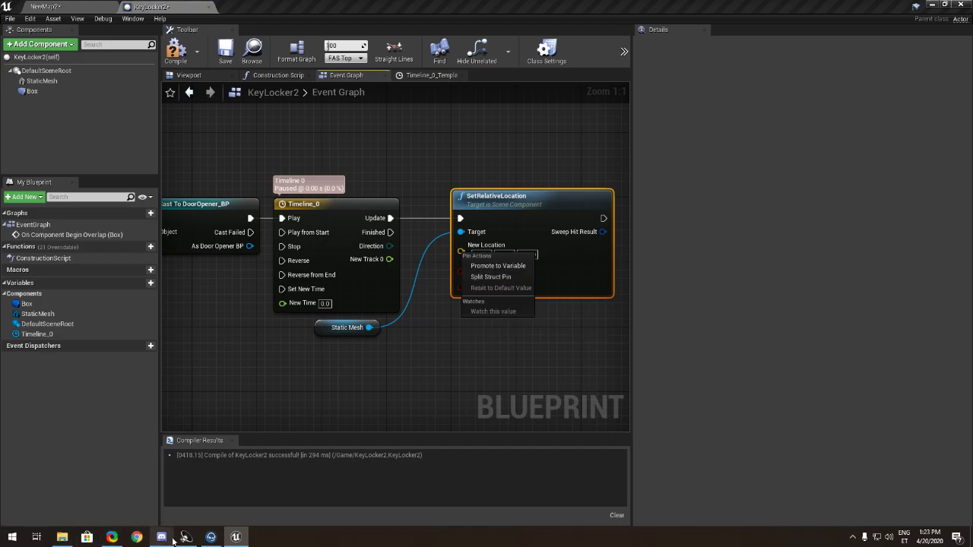
{"action": "left_click", "coordinate": [210, 537]}
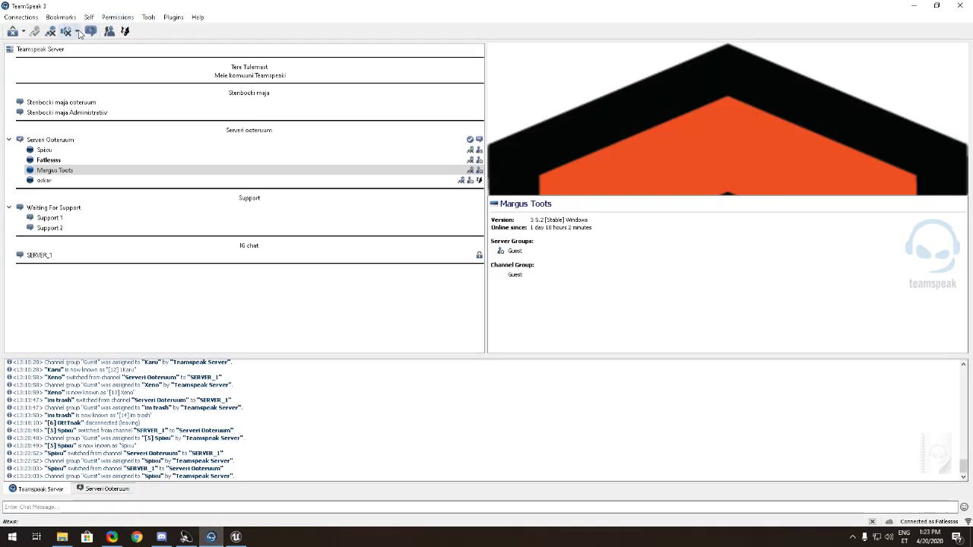
{"action": "left_click", "coordinate": [907, 6]}
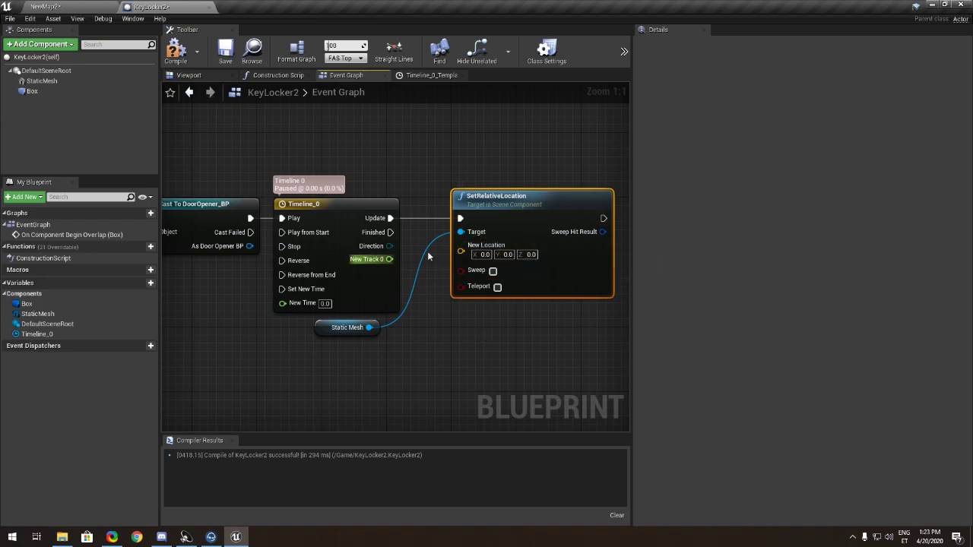
- Split the New Location pin of SetRelativeLocation into X, Y and Z and move the node farther from the Timeline
{"action": "right_click", "coordinate": [463, 249]}
{"action": "left_click", "coordinate": [477, 279]}
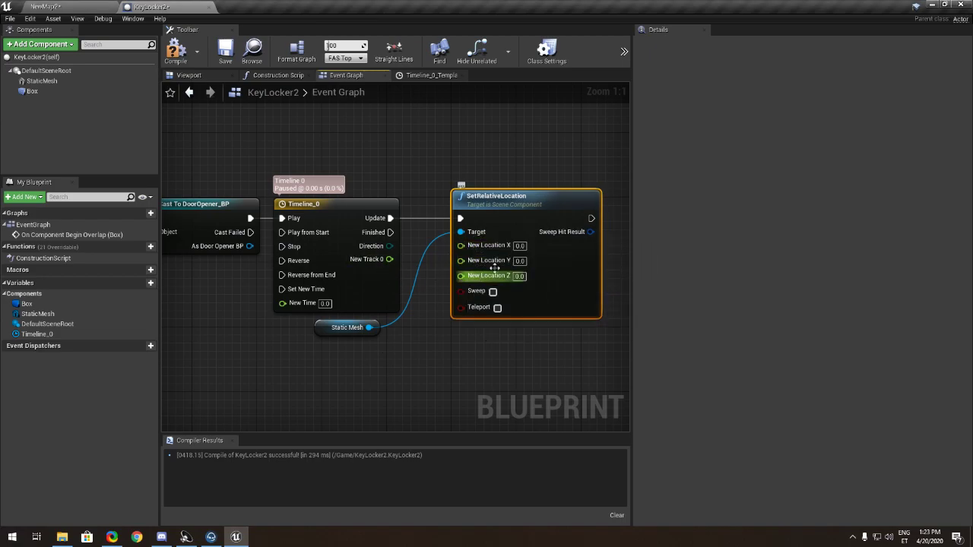
{"action": "left_click_drag", "start_coordinate": [534, 207], "coordinate": [559, 206]}
- Add a float multiply node fed by the Timeline's New Track 0 and connect its result to New Location Z
{"action": "left_click_drag", "start_coordinate": [335, 256], "coordinate": [419, 255]}
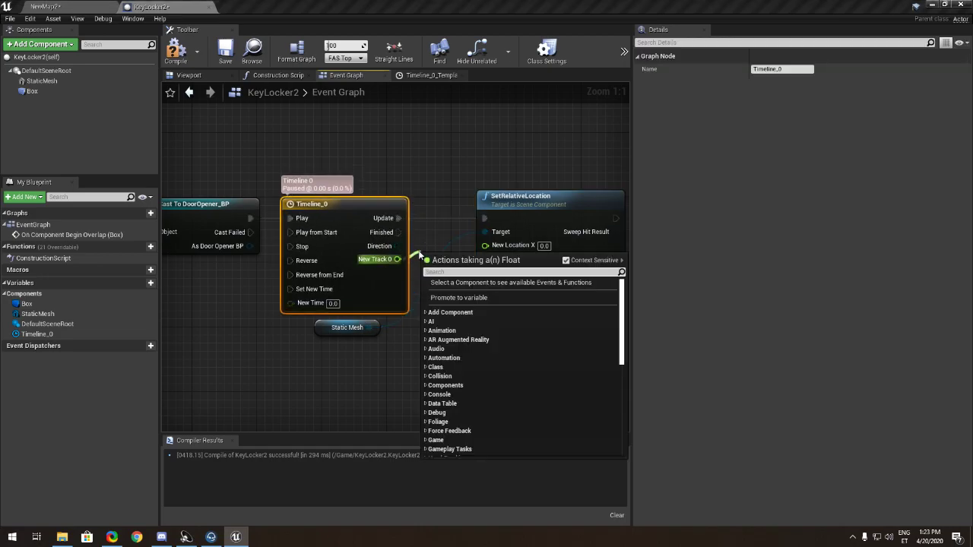
{"action": "type", "text": "*"}
{"action": "key", "text": "Up"}
{"action": "key", "text": "Return"}
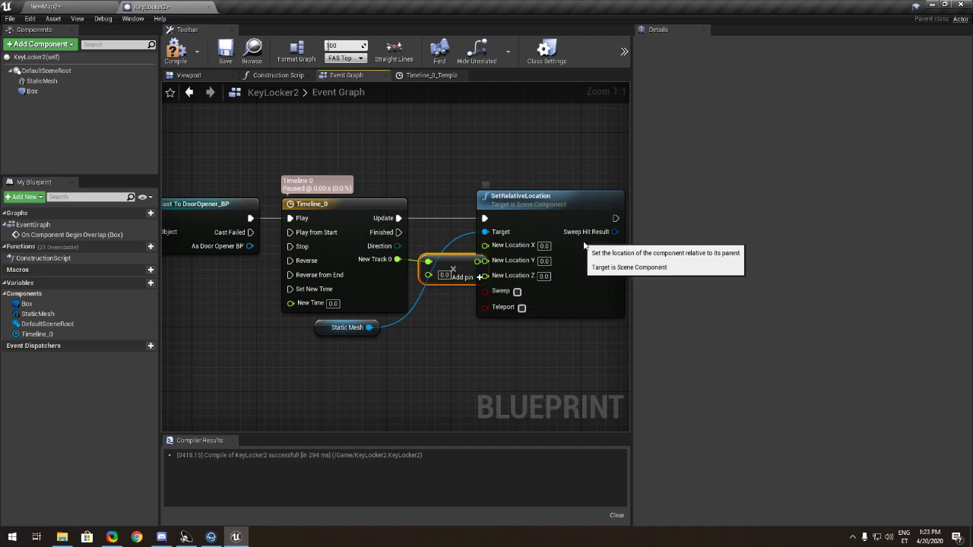
{"action": "left_click_drag", "start_coordinate": [585, 245], "coordinate": [599, 243]}
{"action": "left_click_drag", "start_coordinate": [477, 261], "coordinate": [522, 281]}
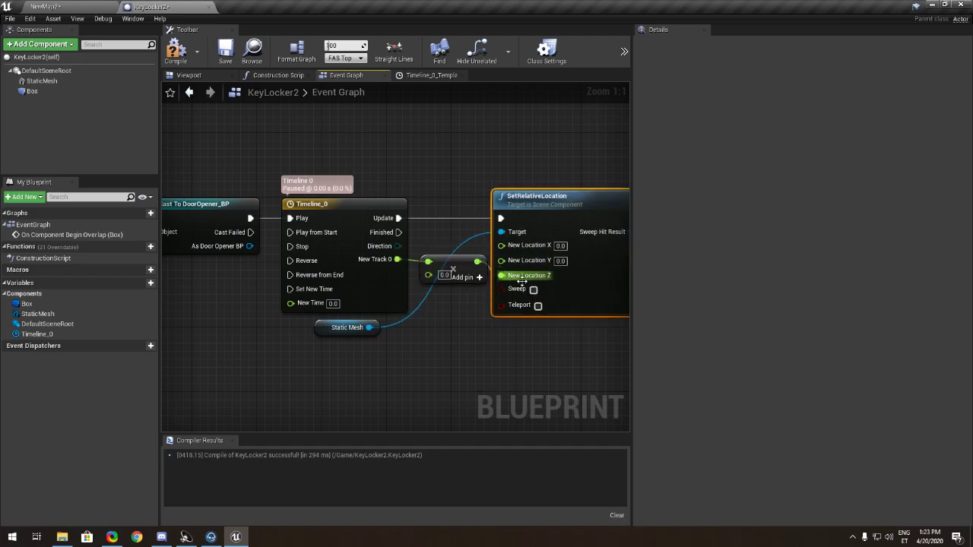
- Set the multiply node's second value to 97 and compile the KeyLocker2 Blueprint
{"action": "left_click", "coordinate": [58, 6]}
{"action": "right_click_drag", "start_coordinate": [365, 258], "coordinate": [380, 335]}
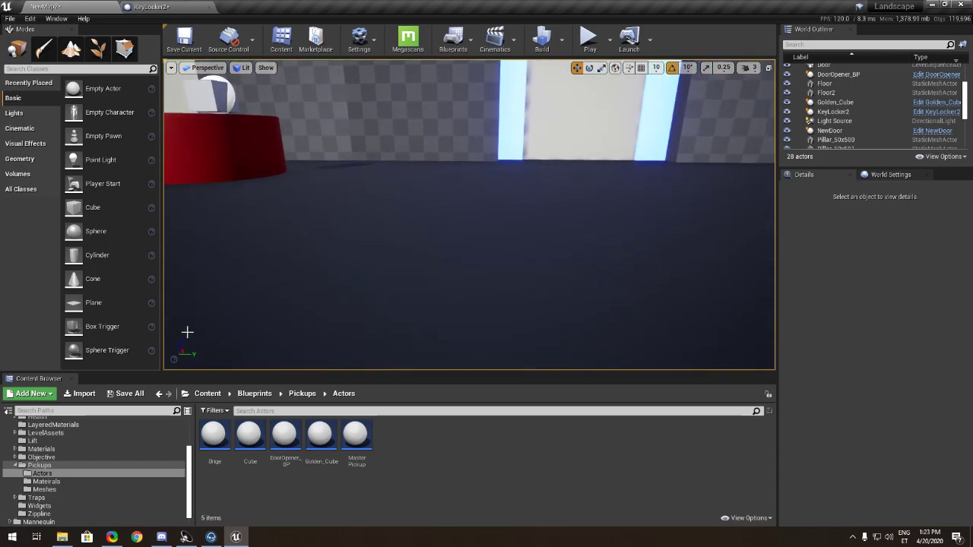
{"action": "left_click", "coordinate": [151, 6]}
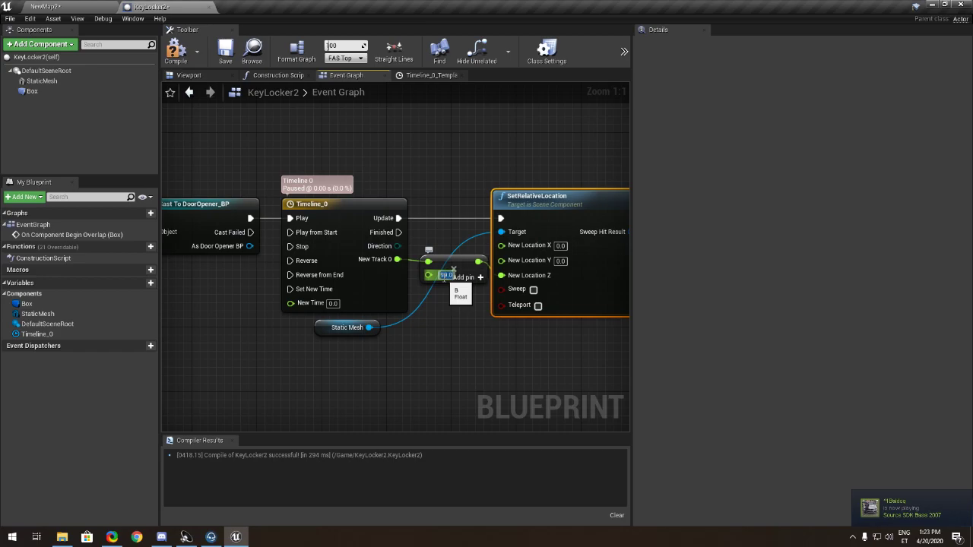
{"action": "left_click", "coordinate": [177, 57]}
- Play-test the level by carrying a cube to the wall opening to check the locker's movement, and end the session
{"action": "left_click", "coordinate": [85, 7]}
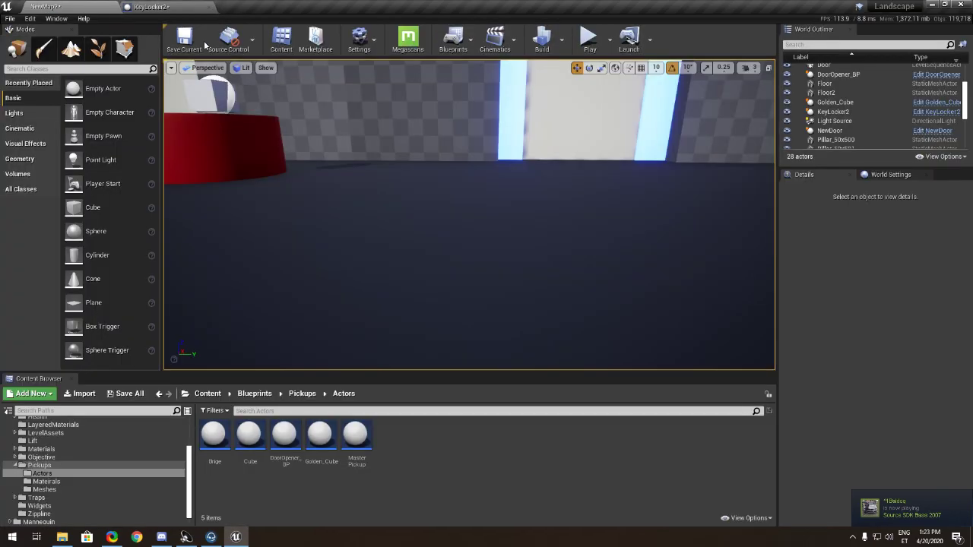
{"action": "right_click_drag", "start_coordinate": [515, 126], "coordinate": [516, 115]}
{"action": "key", "text": "s"}
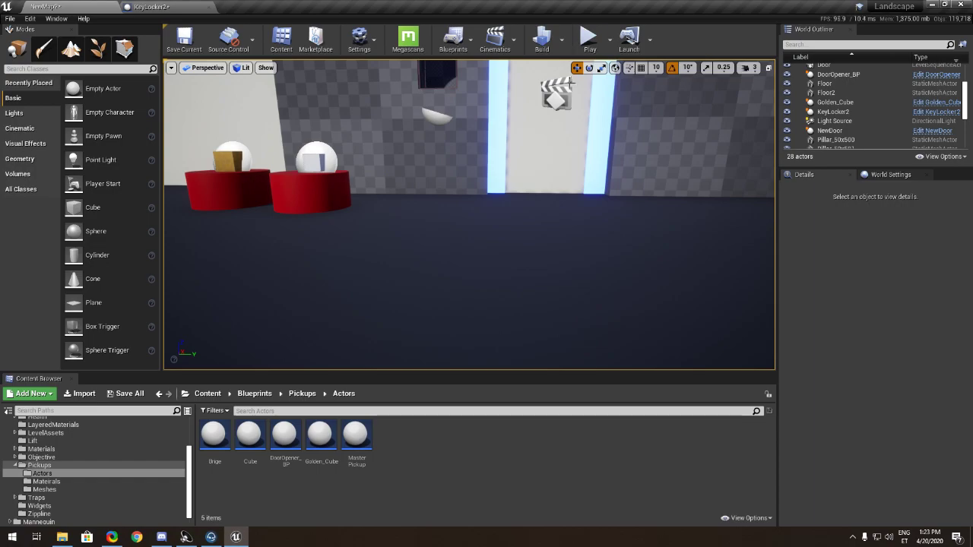
{"action": "left_click", "coordinate": [590, 38]}
{"action": "key", "text": "w"}
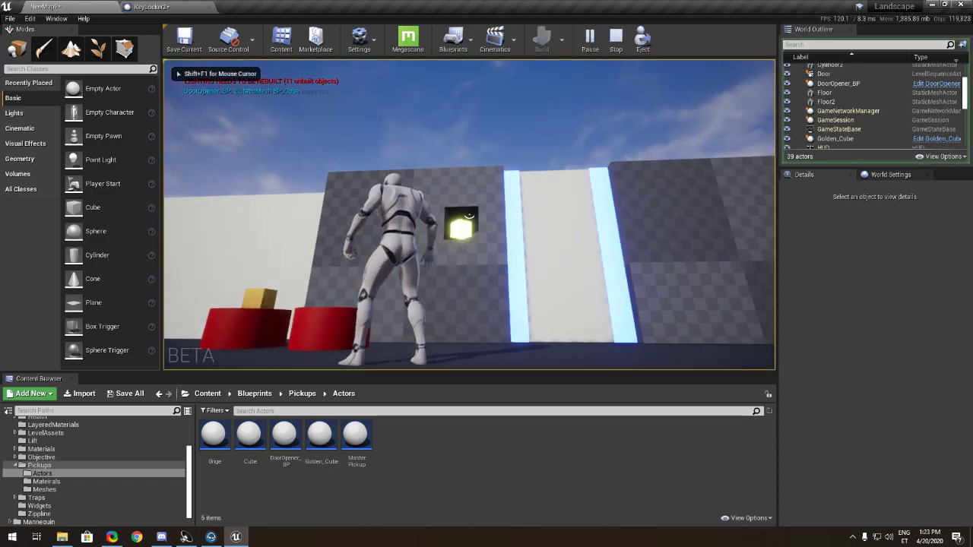
{"action": "key", "text": "e"}
{"action": "key", "text": "Escape"}
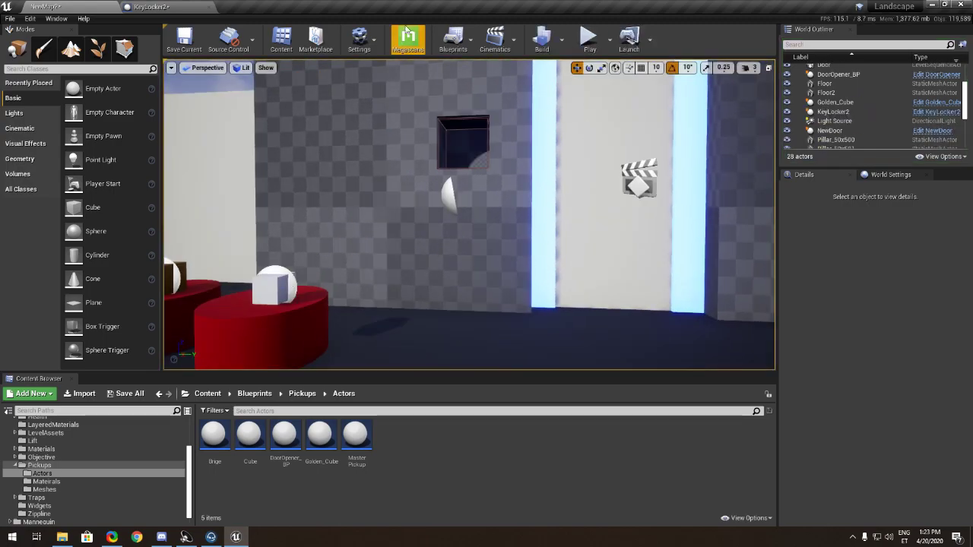
- Check the KeyLocker2 event graph, play-test carrying the white cube into the wall opening again, and end the session
{"action": "left_click", "coordinate": [186, 6]}
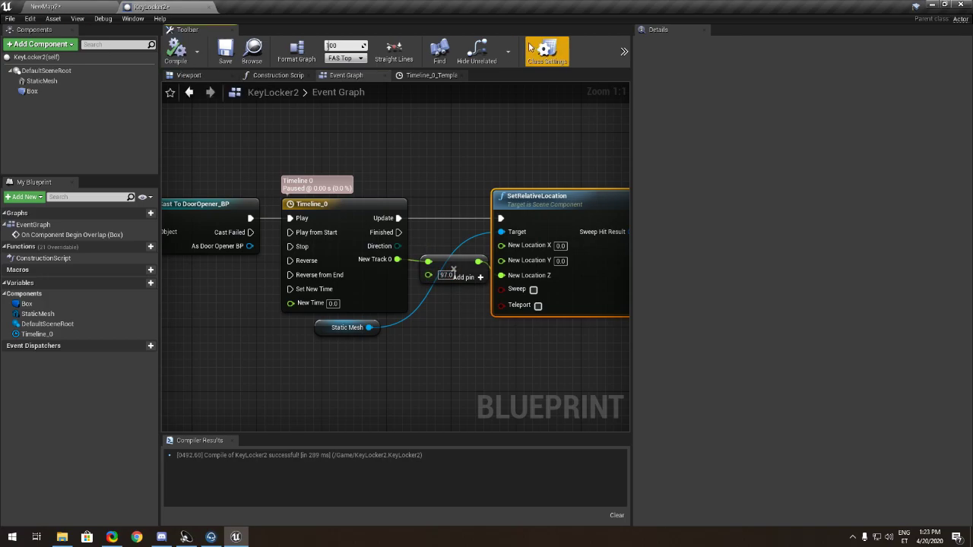
{"action": "left_click", "coordinate": [37, 5]}
{"action": "left_click", "coordinate": [588, 43]}
{"action": "key", "text": "w"}
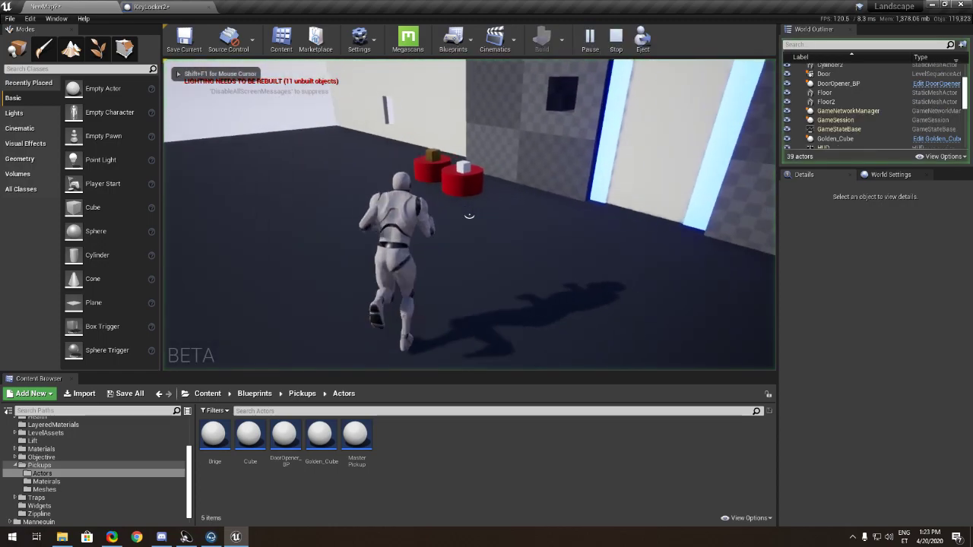
{"action": "key", "text": "d"}
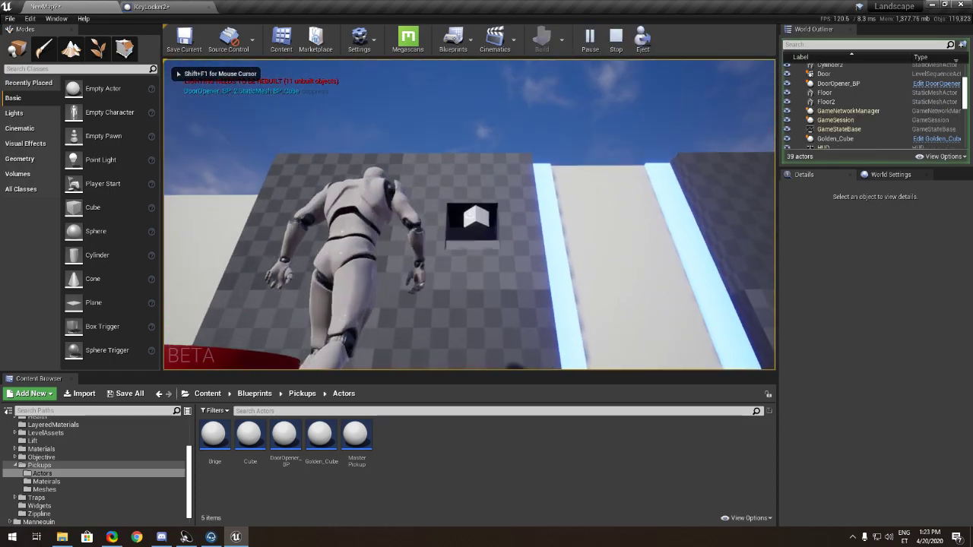
{"action": "key", "text": "Escape"}
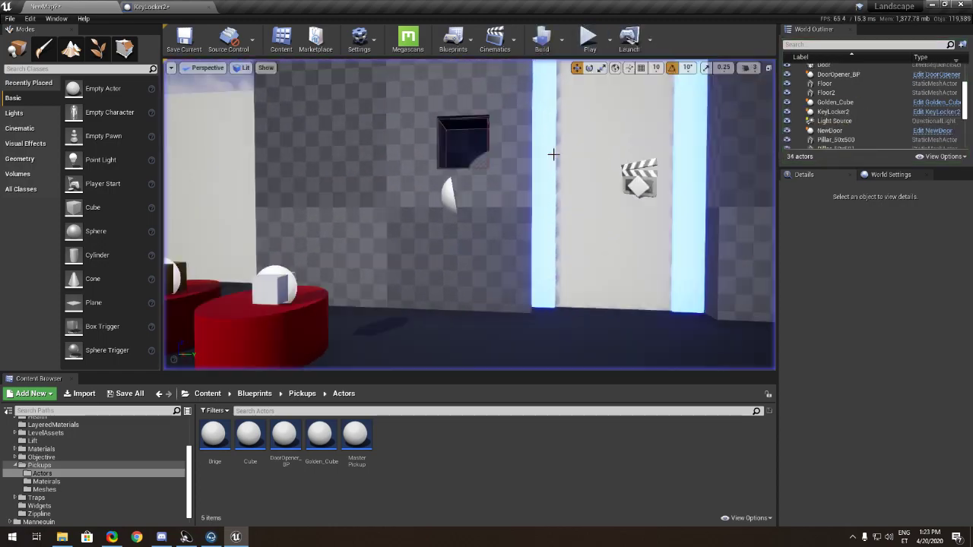
- Play-test taking the white cube off its red pedestal and moving it in front of the door, and end the session
{"action": "left_click_drag", "start_coordinate": [523, 193], "coordinate": [559, 251]}
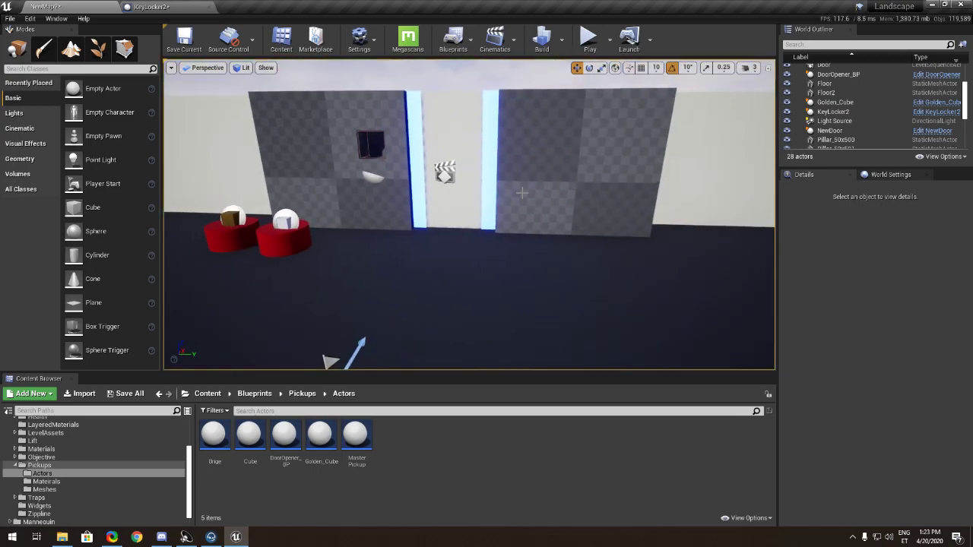
{"action": "left_click", "coordinate": [589, 37]}
{"action": "key", "text": "w"}
{"action": "key", "text": "e"}
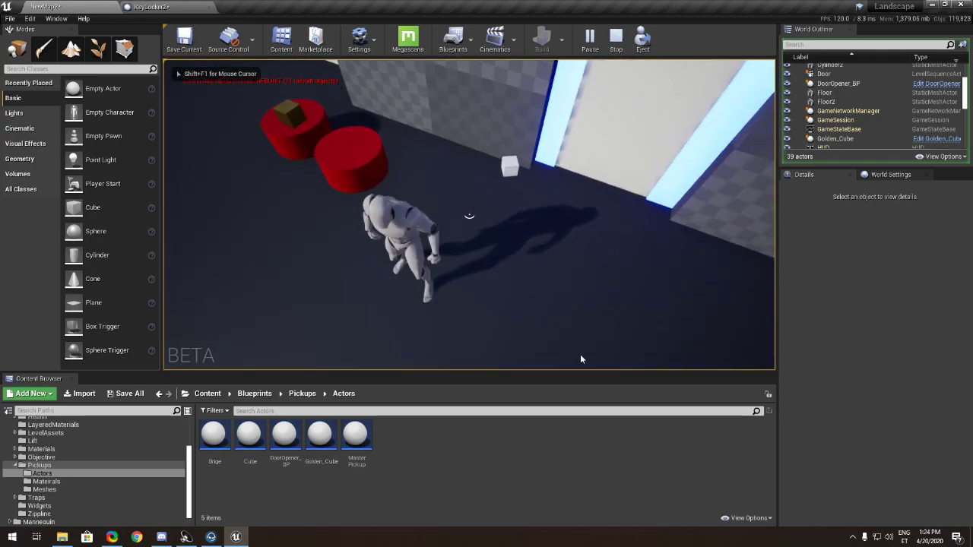
{"action": "key", "text": "Escape"}
- Add an On Component End Overlap event for the Box component in the KeyLocker2 Blueprint
{"action": "left_click", "coordinate": [196, 5]}
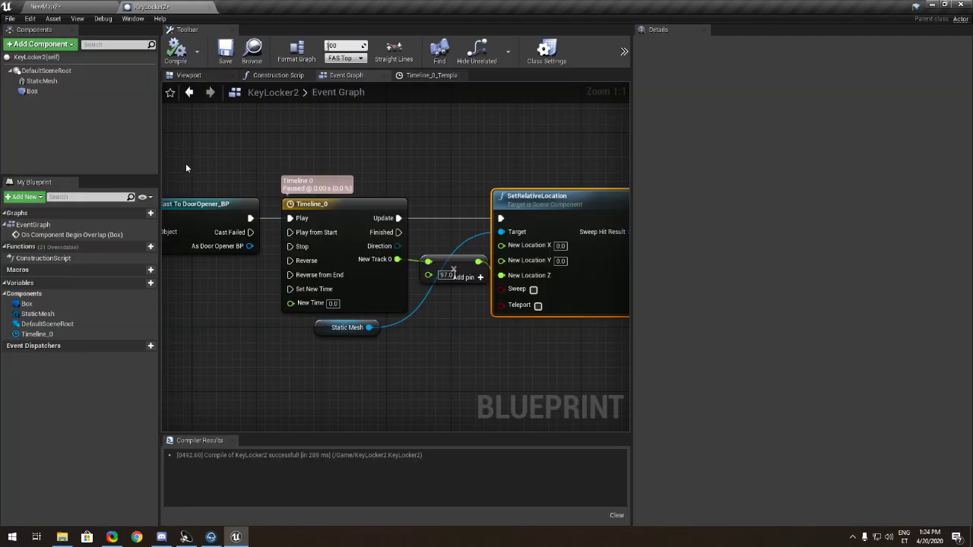
{"action": "scroll", "coordinate": [187, 168], "scroll_direction": "down", "scroll_amount": 2}
{"action": "right_click_drag", "start_coordinate": [187, 168], "coordinate": [364, 175]}
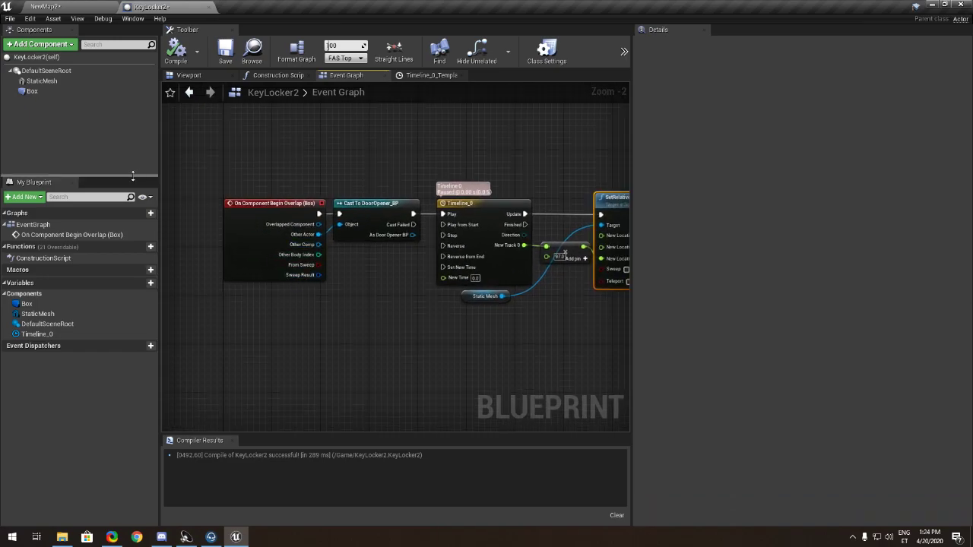
{"action": "left_click", "coordinate": [110, 91]}
{"action": "scroll", "coordinate": [806, 266], "scroll_direction": "down", "scroll_amount": 10}
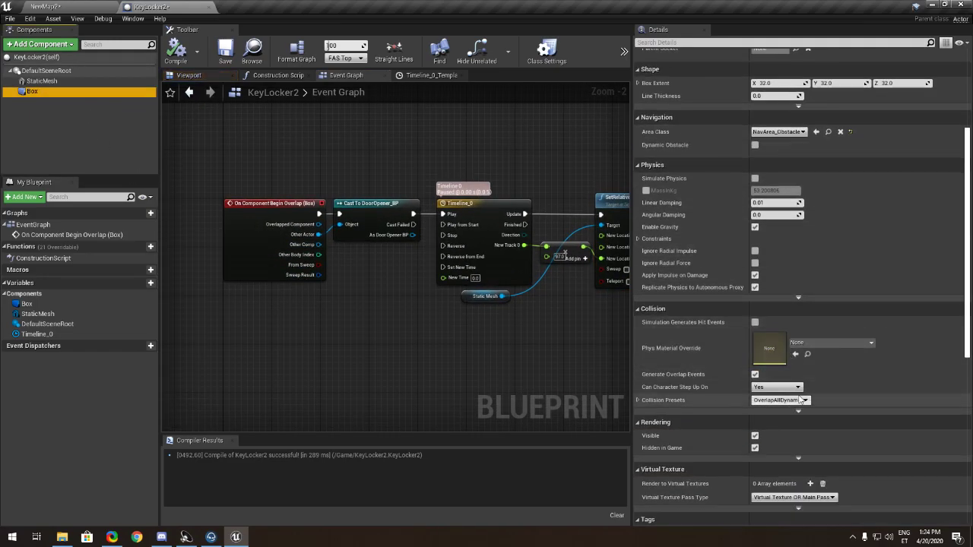
{"action": "scroll", "coordinate": [803, 401], "scroll_direction": "down", "scroll_amount": 6}
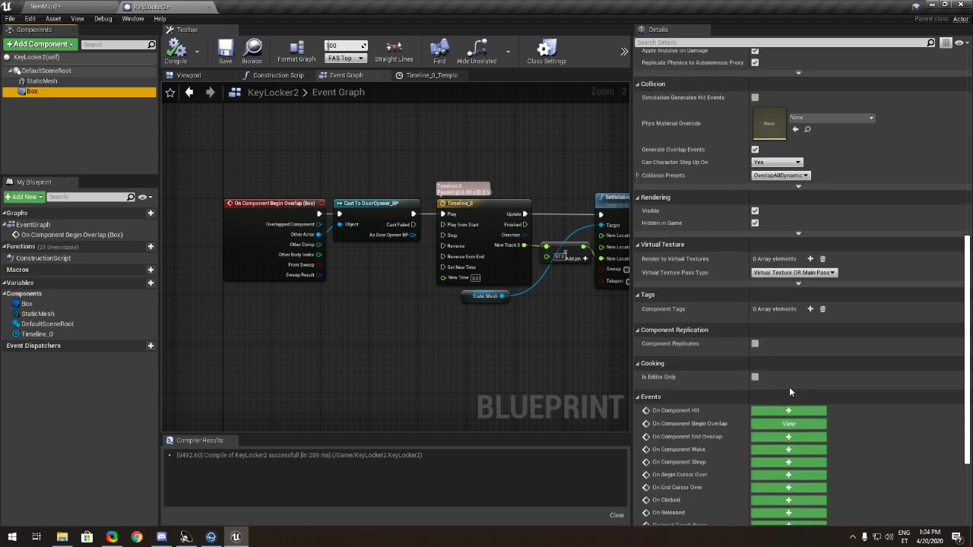
{"action": "left_click", "coordinate": [798, 436]}
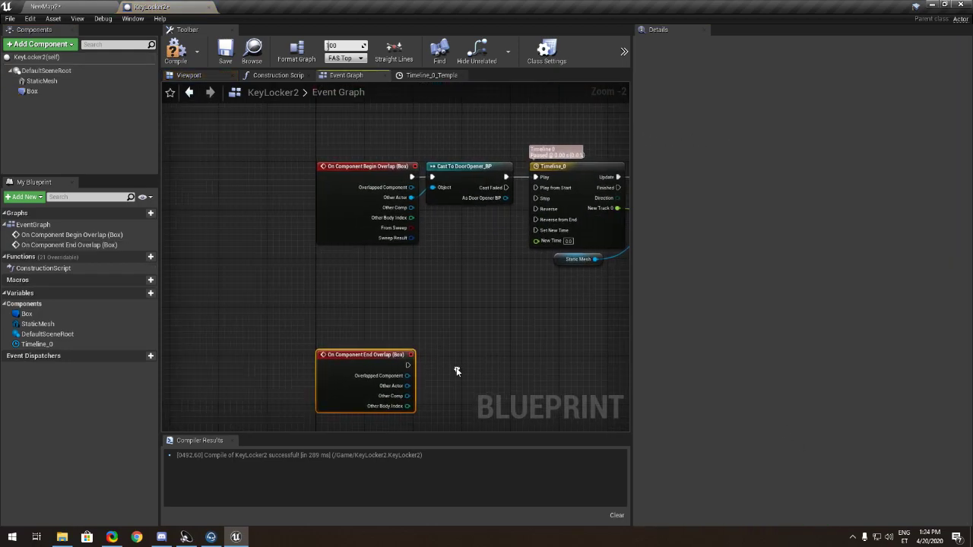
- Place the End Overlap event beneath Begin Overlap and give it a copied Cast To DoorOpener_BP with Other Actor as its object
{"action": "left_click_drag", "start_coordinate": [380, 355], "coordinate": [380, 282]}
{"action": "left_click_drag", "start_coordinate": [477, 230], "coordinate": [459, 306]}
{"action": "key", "text": "ctrl+c"}
{"action": "key", "text": "ctrl+v"}
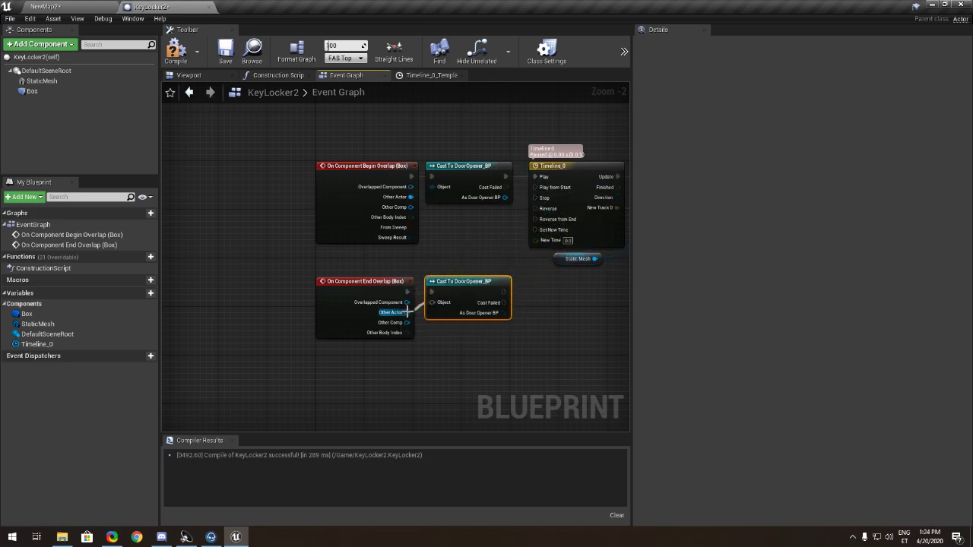
{"action": "left_click_drag", "start_coordinate": [409, 311], "coordinate": [408, 311]}
- Connect the End Overlap event's Cast To DoorOpener_BP output to the Reverse input of Timeline_0
{"action": "scroll", "coordinate": [407, 292], "scroll_direction": "up", "scroll_amount": 2}
{"action": "scroll", "coordinate": [441, 240], "scroll_direction": "down", "scroll_amount": 4}
{"action": "right_click_drag", "start_coordinate": [502, 233], "coordinate": [406, 263]}
{"action": "left_click_drag", "start_coordinate": [524, 185], "coordinate": [412, 260]}
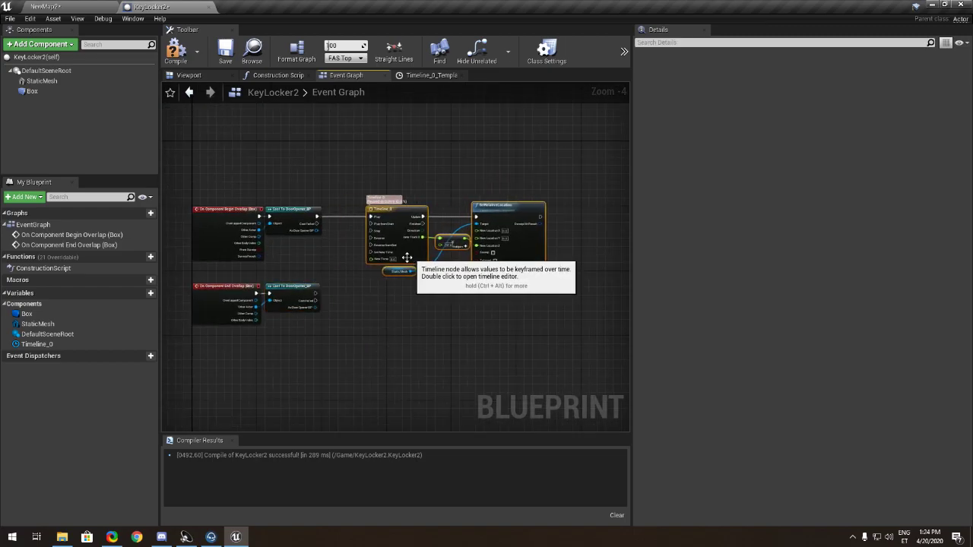
{"action": "scroll", "coordinate": [404, 258], "scroll_direction": "up", "scroll_amount": 3}
{"action": "left_click_drag", "start_coordinate": [386, 296], "coordinate": [476, 199]}
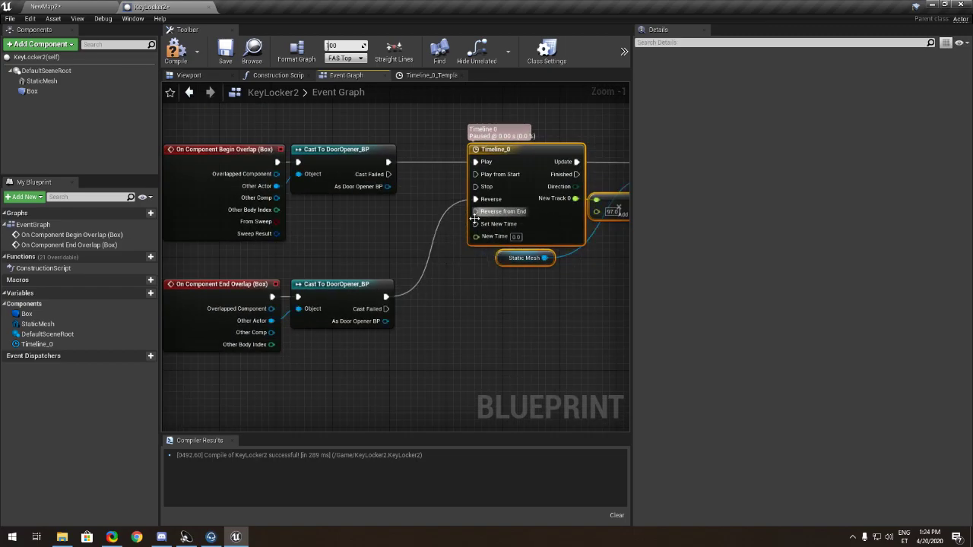
- Compile and save the KeyLocker2 Blueprint
{"action": "left_click", "coordinate": [32, 91]}
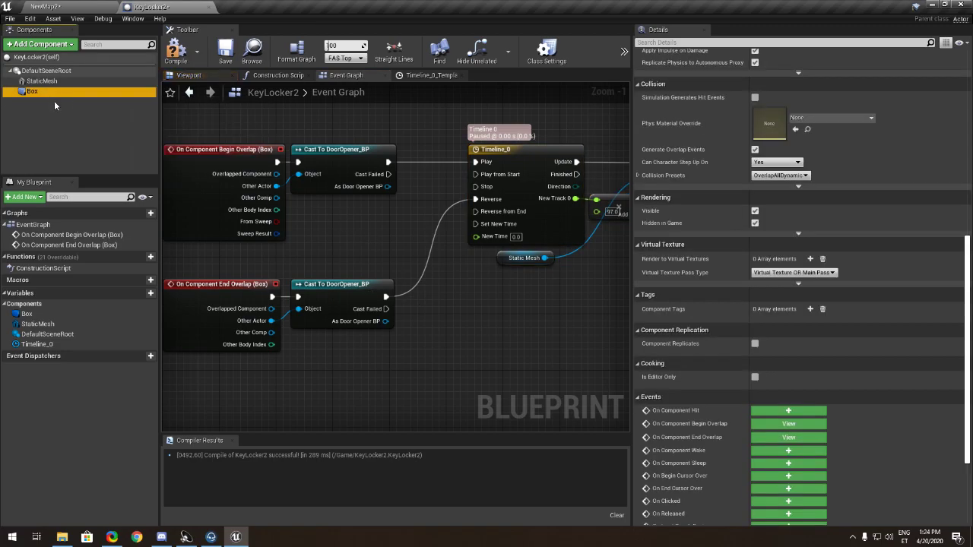
{"action": "left_click", "coordinate": [171, 59]}
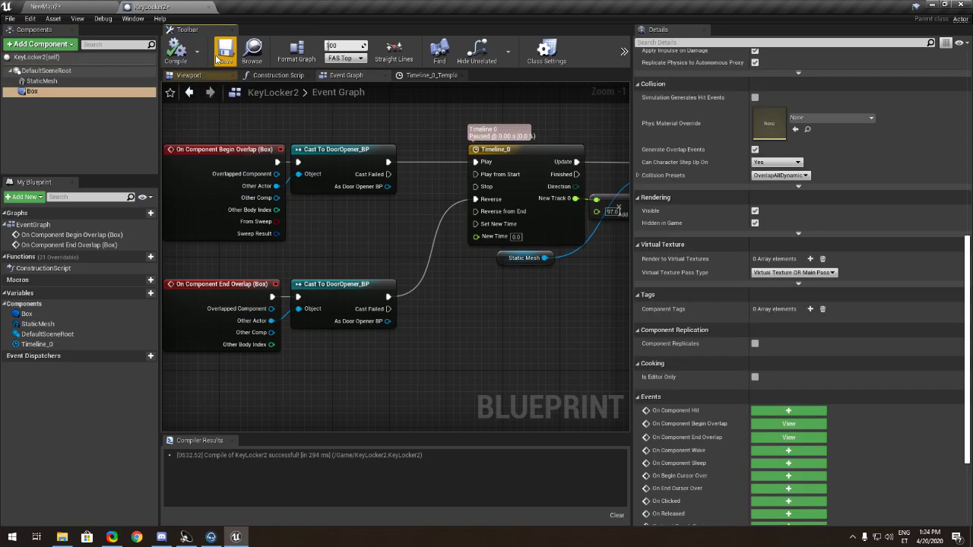
{"action": "left_click", "coordinate": [227, 54]}
{"action": "right_click_drag", "start_coordinate": [242, 146], "coordinate": [370, 177]}
- Check the wall opening in the level, and inspect the StaticMesh component in KeyLocker2's viewport
{"action": "left_click", "coordinate": [73, 5]}
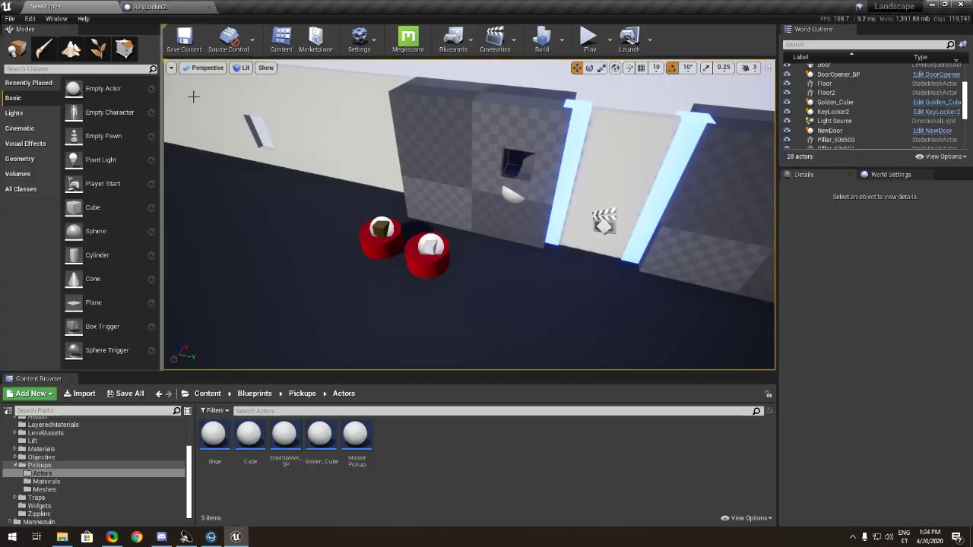
{"action": "left_click", "coordinate": [152, 6]}
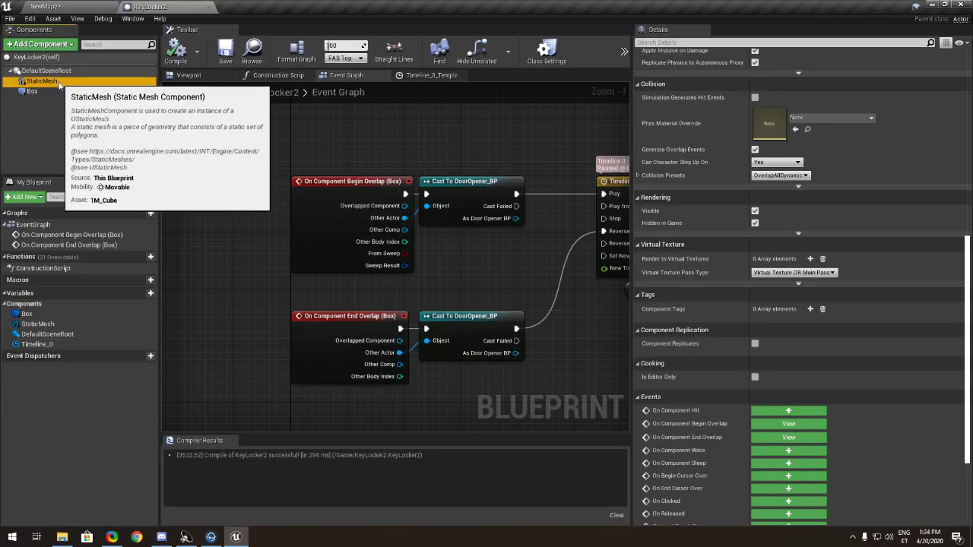
{"action": "left_click", "coordinate": [42, 80]}
{"action": "left_click", "coordinate": [199, 75]}
{"action": "right_click_drag", "start_coordinate": [426, 142], "coordinate": [487, 144]}
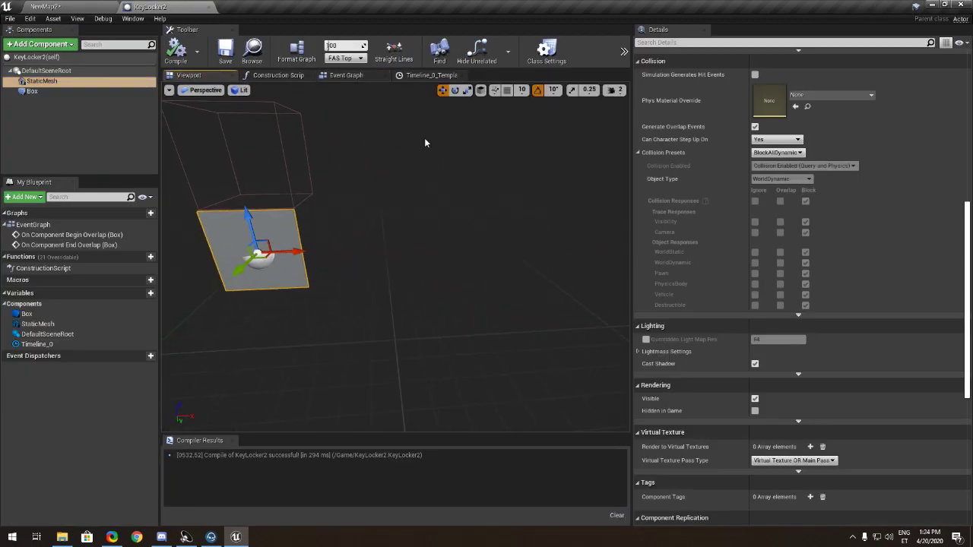
{"action": "left_click", "coordinate": [48, 45]}
{"action": "type", "text": "Tex"}
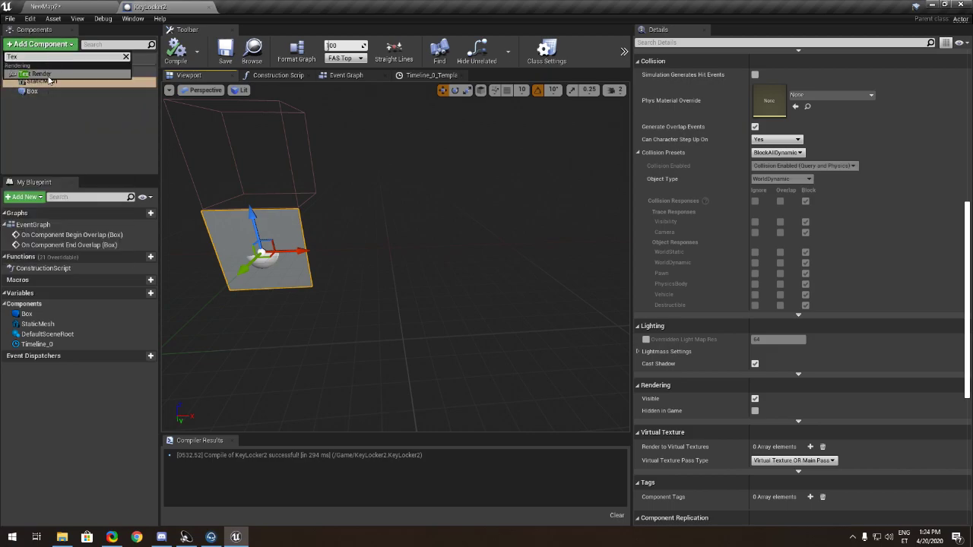
{"action": "left_click", "coordinate": [49, 76]}
{"action": "key", "text": "Return"}
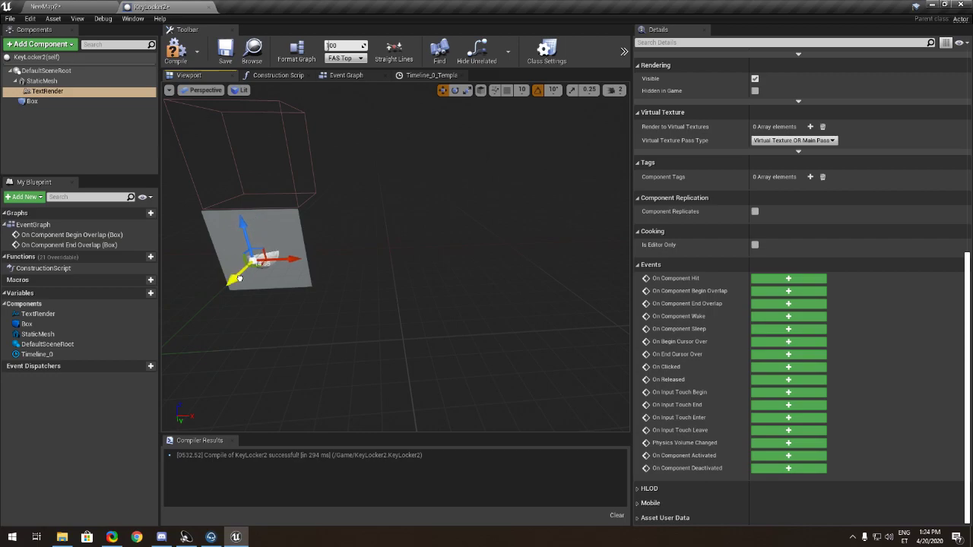
{"action": "scroll", "coordinate": [761, 190], "scroll_direction": "up", "scroll_amount": 10}
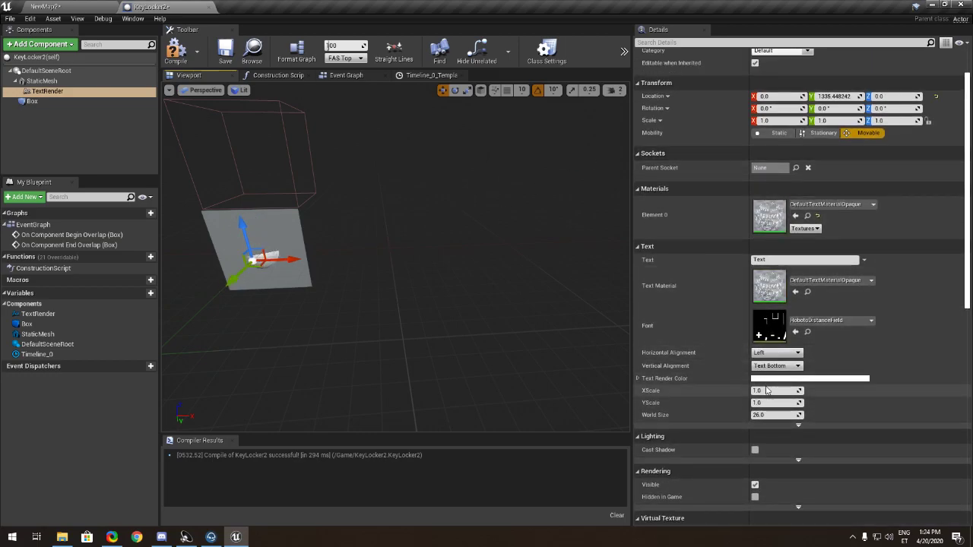
{"action": "left_click_drag", "start_coordinate": [761, 391], "coordinate": [829, 390]}
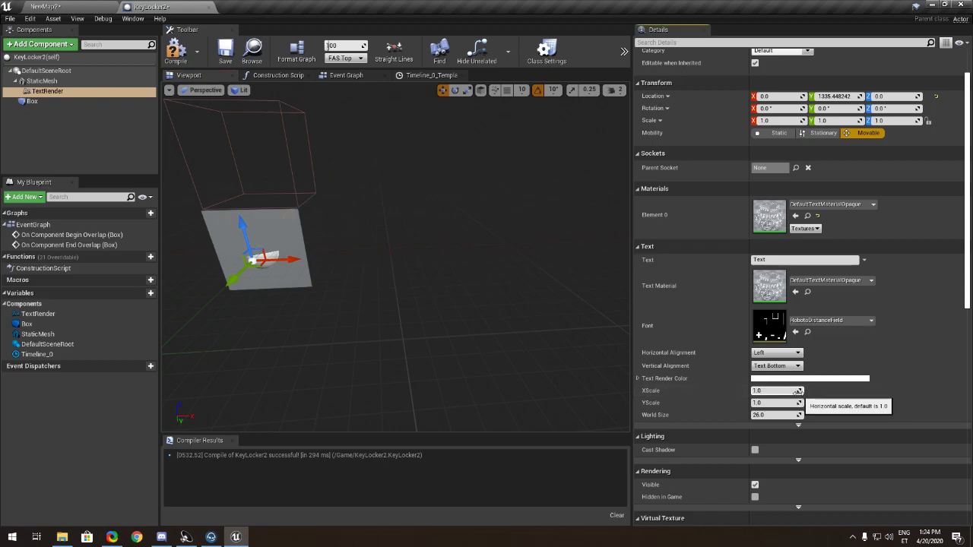
{"action": "left_click", "coordinate": [454, 90]}
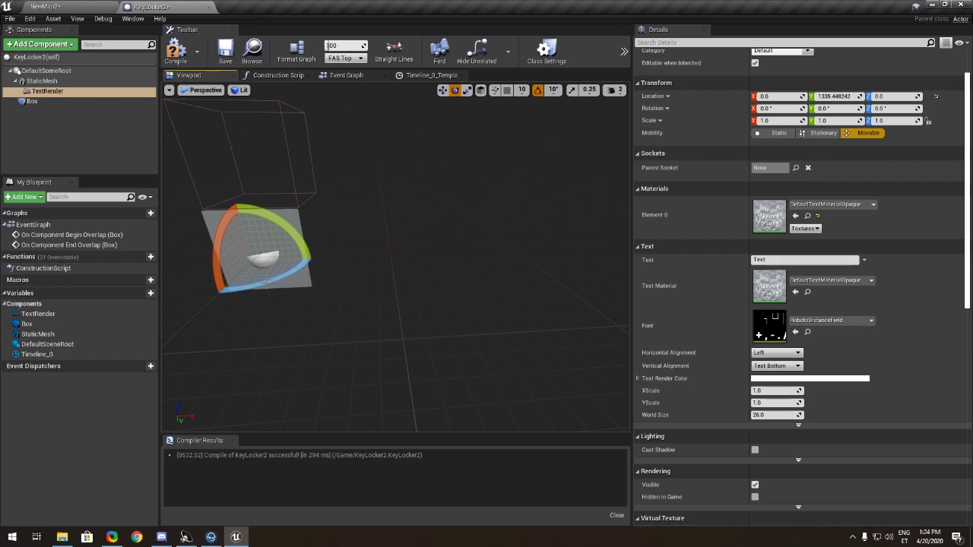
{"action": "left_click_drag", "start_coordinate": [266, 283], "coordinate": [315, 218]}
{"action": "key", "text": "ctrl+z"}
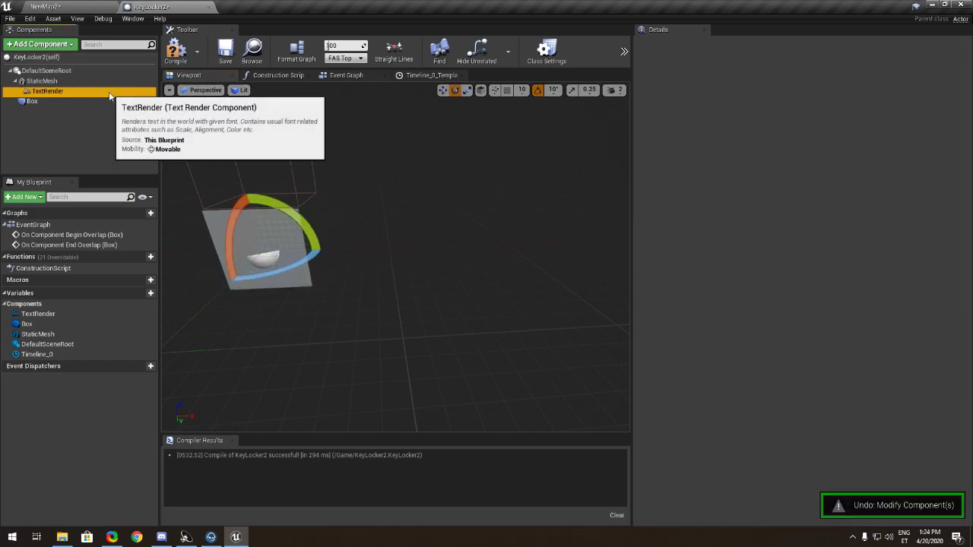
{"action": "left_click", "coordinate": [109, 93]}
{"action": "key", "text": "Delete"}
- Add a Text Render component under DefaultSceneRoot and rotate it 90° about the Z axis
{"action": "left_click", "coordinate": [34, 44]}
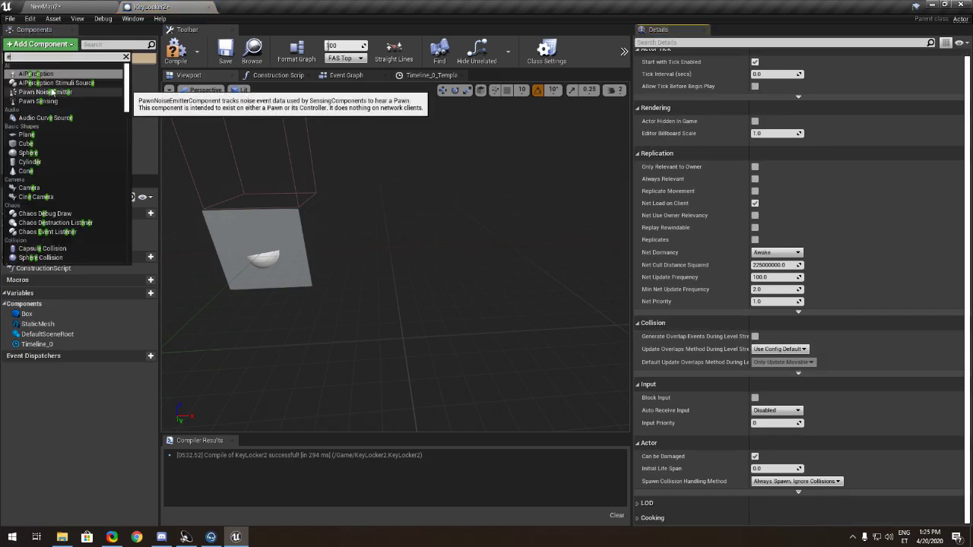
{"action": "type", "text": "tex"}
{"action": "key", "text": "Return"}
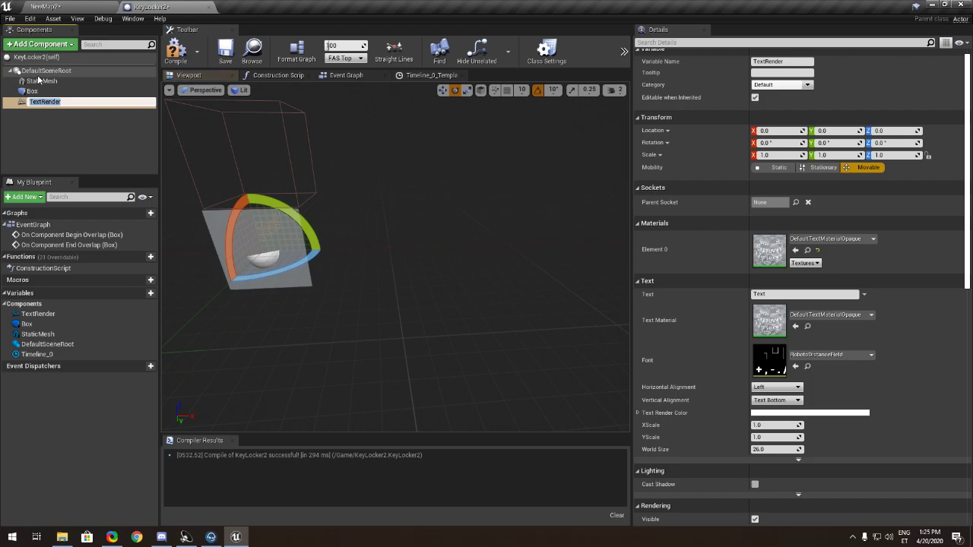
{"action": "key", "text": "Return"}
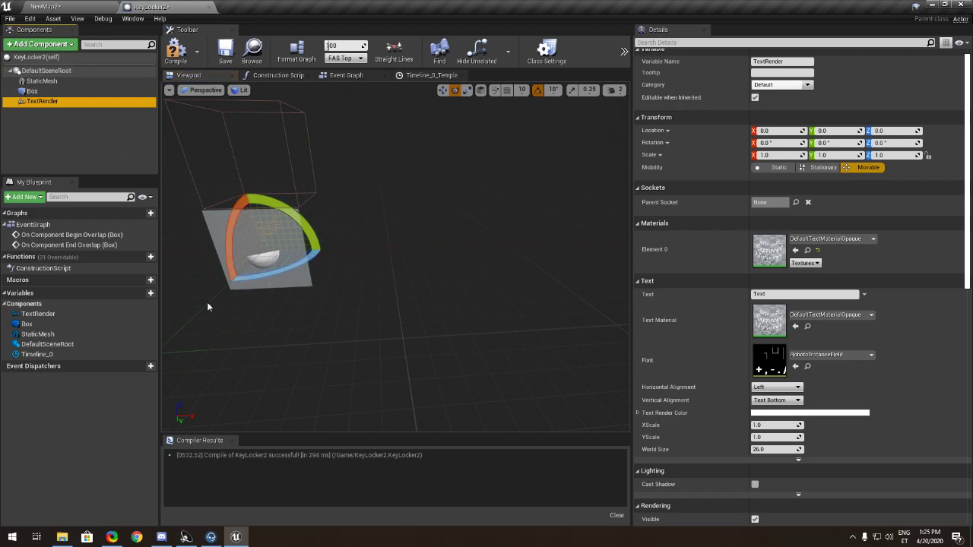
{"action": "left_click_drag", "start_coordinate": [276, 274], "coordinate": [320, 273]}
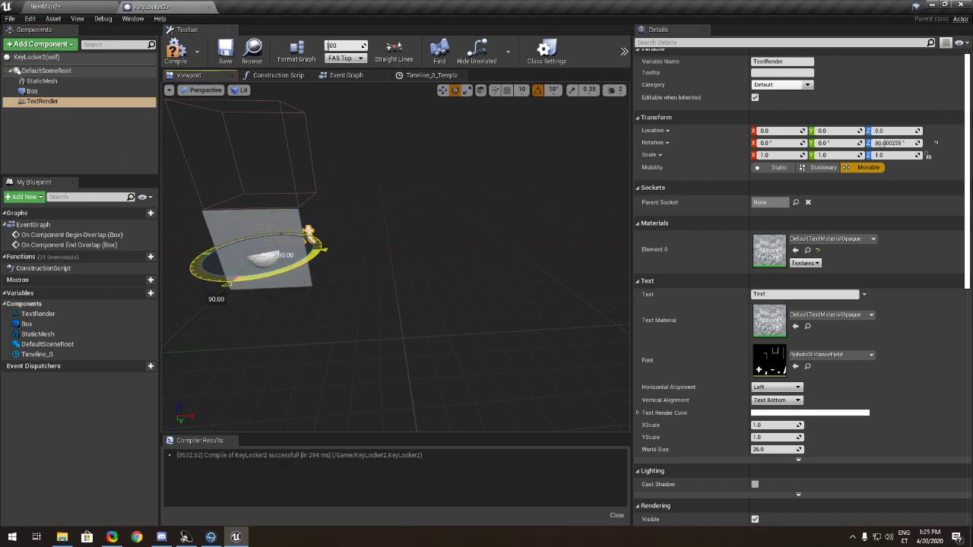
{"action": "left_click_drag", "start_coordinate": [309, 231], "coordinate": [310, 228]}
- Move the text onto the front face of the mesh, at about X -22.4, Y 0.7, Z -10.7
{"action": "key", "text": "w"}
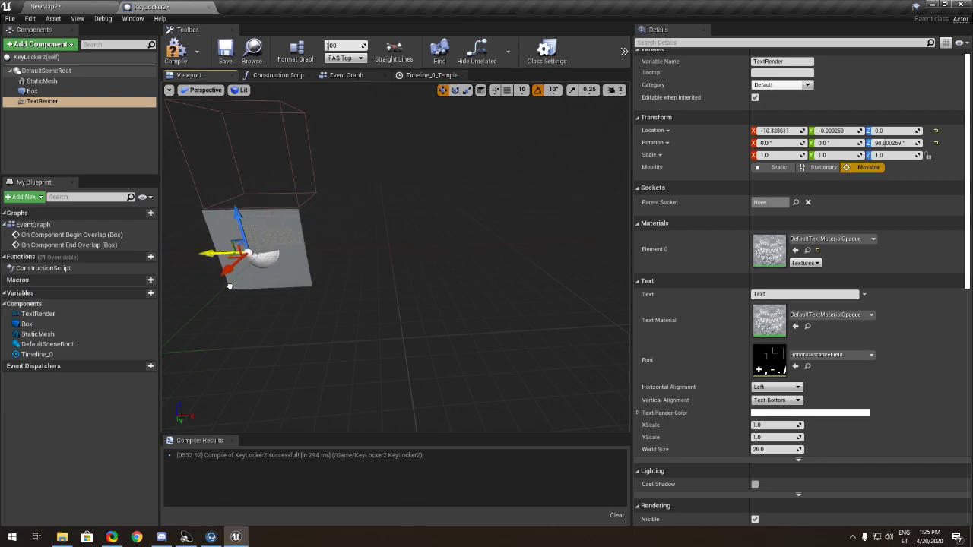
{"action": "left_click_drag", "start_coordinate": [229, 287], "coordinate": [213, 274]}
{"action": "mouse_move", "coordinate": [213, 274]}
{"action": "right_mouse_down"}
{"action": "mouse_move", "coordinate": [182, 285]}
{"action": "mouse_move", "coordinate": [217, 272]}
{"action": "right_mouse_up"}
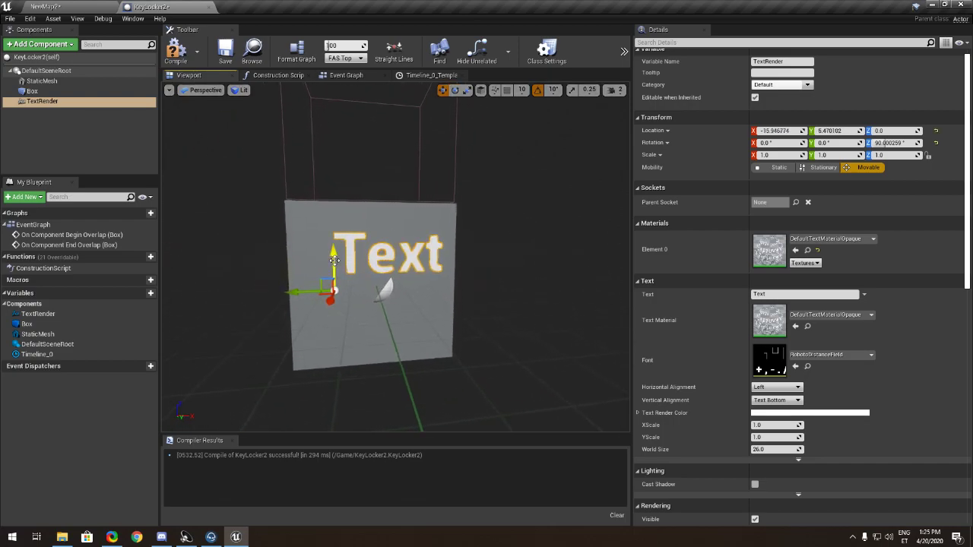
{"action": "left_click_drag", "start_coordinate": [334, 261], "coordinate": [336, 285]}
{"action": "left_click_drag", "start_coordinate": [295, 320], "coordinate": [278, 322]}
{"action": "right_click_drag", "start_coordinate": [396, 298], "coordinate": [396, 298]}
{"action": "right_click_drag", "start_coordinate": [267, 118], "coordinate": [190, 120]}
{"action": "left_click_drag", "start_coordinate": [365, 270], "coordinate": [380, 272]}
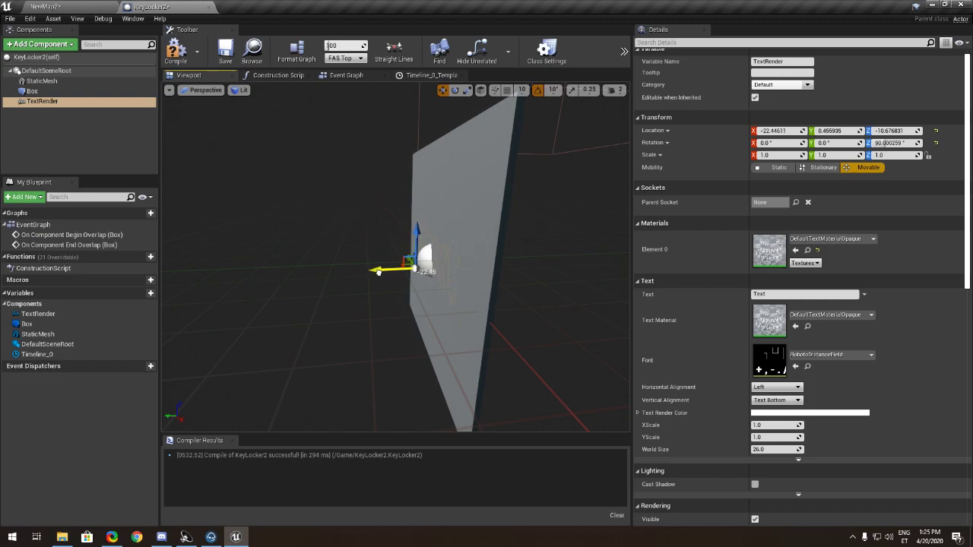
{"action": "right_click_drag", "start_coordinate": [378, 271], "coordinate": [448, 271]}
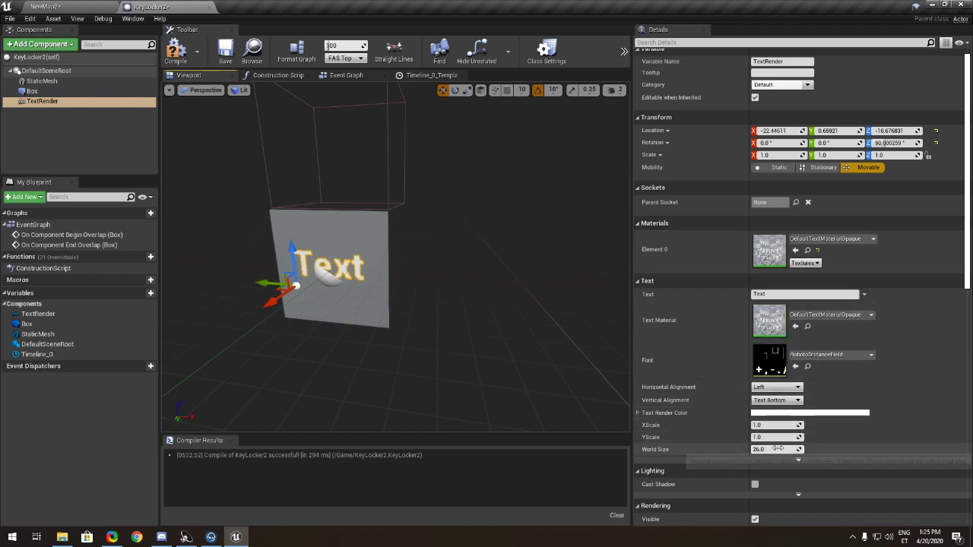
- Reduce the text's World Size to about 19.5 and set its Vertical Alignment to Text Center
{"action": "left_click_drag", "start_coordinate": [776, 449], "coordinate": [761, 450]}
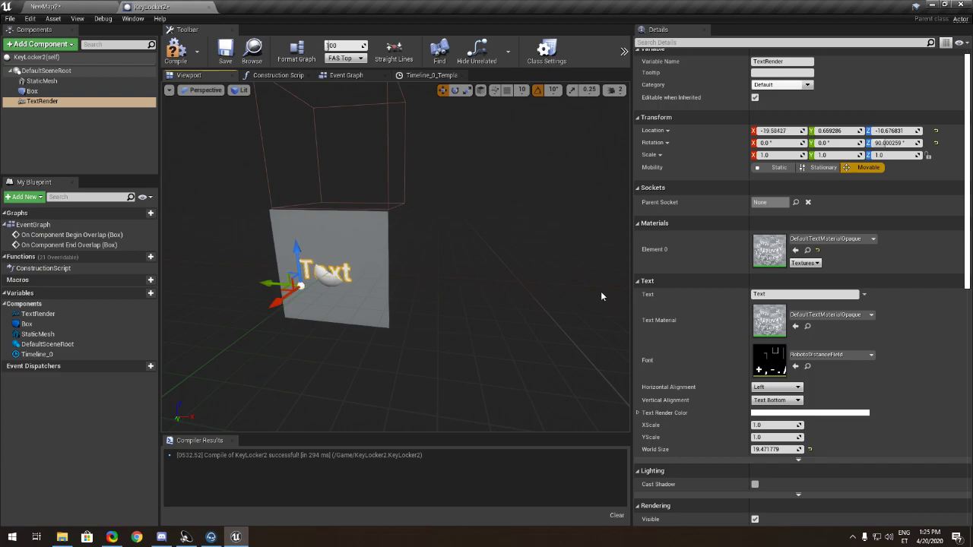
{"action": "left_click", "coordinate": [777, 400]}
{"action": "left_click", "coordinate": [776, 420]}
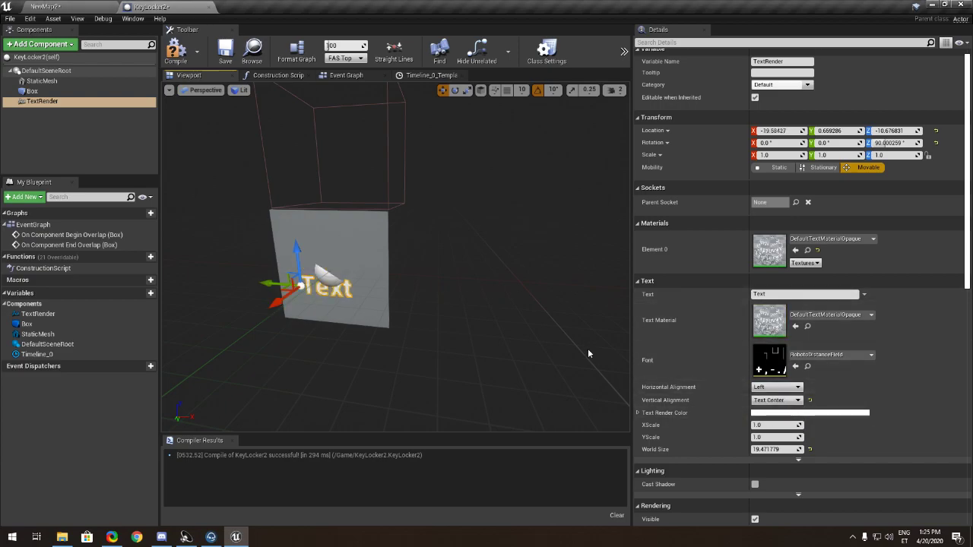
- Center the text on the mesh face by moving it to about X -15.8, Z 0.2
{"action": "mouse_move", "coordinate": [297, 254]}
{"action": "right_mouse_down"}
{"action": "mouse_move", "coordinate": [266, 286]}
{"action": "mouse_move", "coordinate": [292, 255]}
{"action": "right_mouse_up"}
{"action": "left_click_drag", "start_coordinate": [288, 284], "coordinate": [300, 285]}
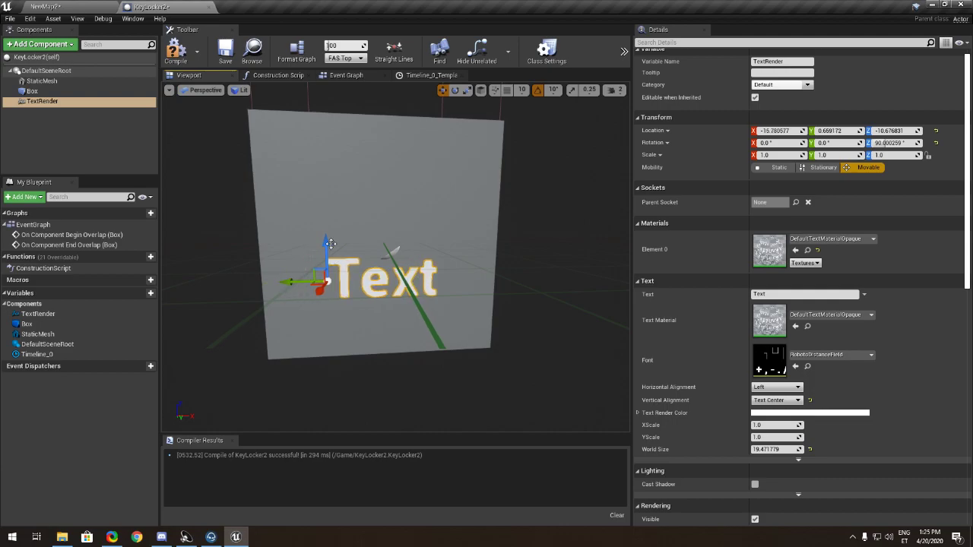
{"action": "left_click_drag", "start_coordinate": [328, 243], "coordinate": [329, 203]}
{"action": "right_click_drag", "start_coordinate": [346, 209], "coordinate": [364, 196]}
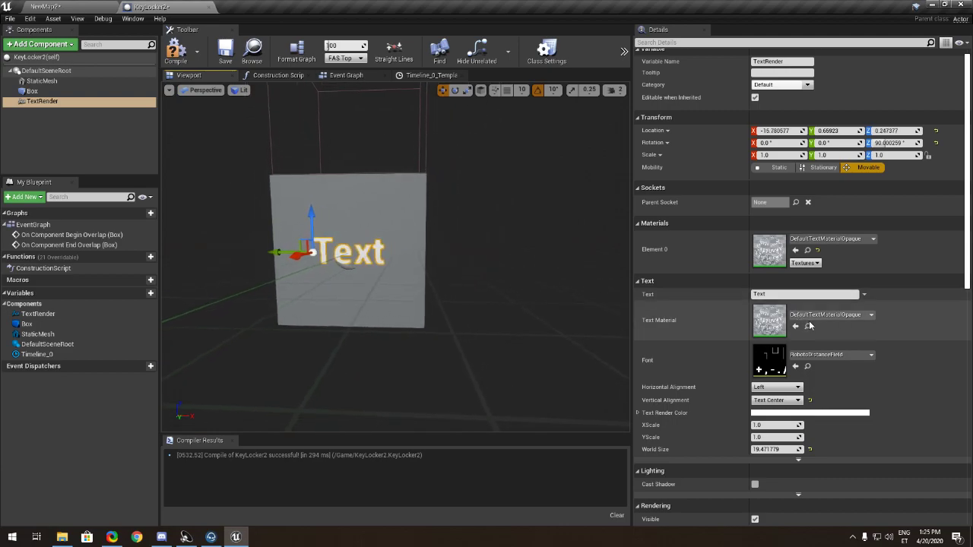
- Change the Text Render component's text to "Reading Key!"
{"action": "left_click", "coordinate": [791, 295]}
{"action": "key", "text": "BackSpace"}
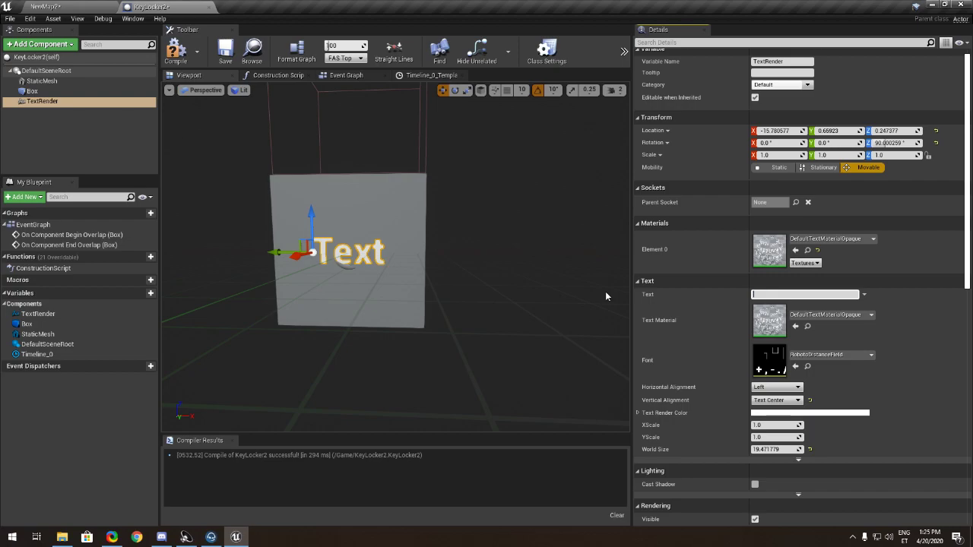
{"action": "type", "text": "Reading Key!"}
{"action": "key", "text": "Return"}
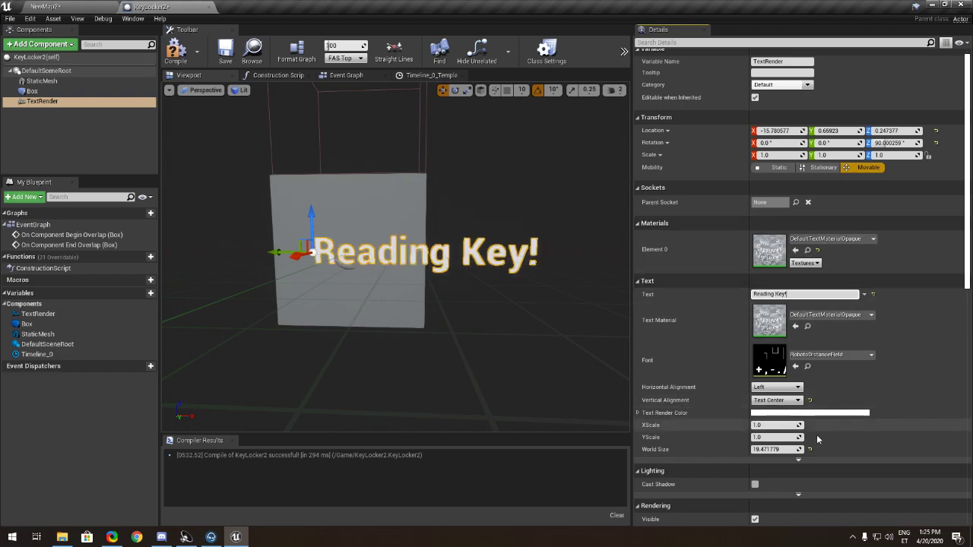
- Set the text's World Size to 15 and shift it along X to about -35.1 across the mesh face
{"action": "left_click", "coordinate": [771, 449]}
{"action": "type", "text": "15"}
{"action": "key", "text": "Return"}
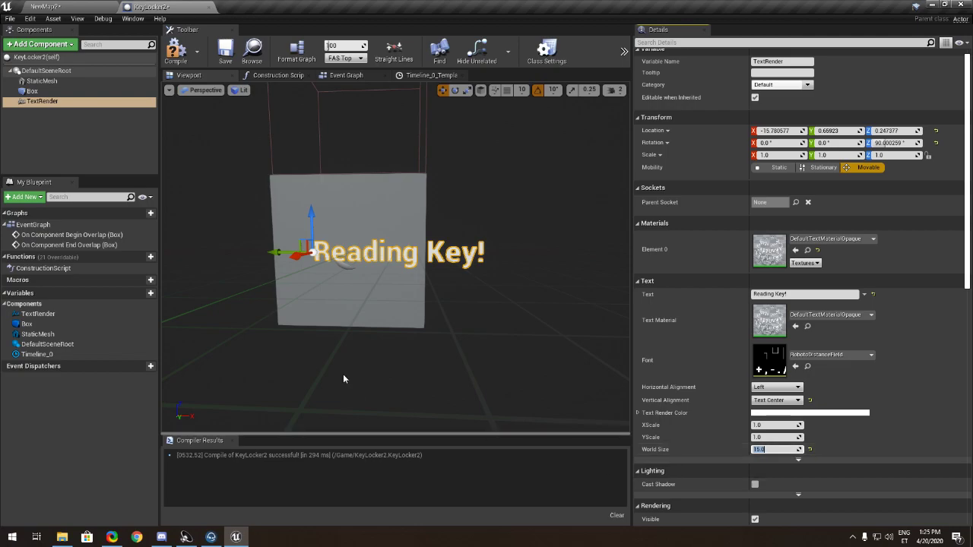
{"action": "left_click_drag", "start_coordinate": [275, 249], "coordinate": [233, 250]}
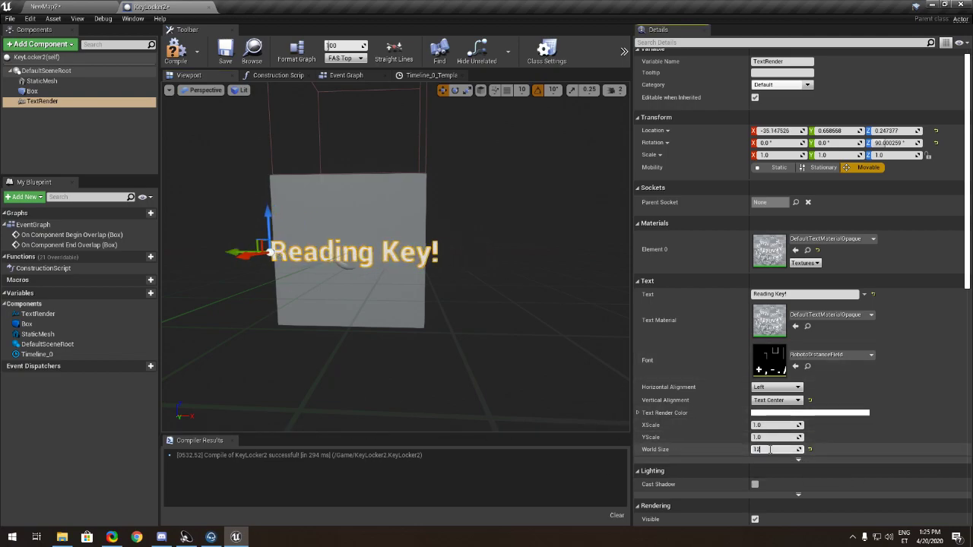
- Set the text's World Size to 12, shift it along X to about -29.9, and compile and save the Blueprint
{"action": "key", "text": "Return"}
{"action": "left_click_drag", "start_coordinate": [229, 250], "coordinate": [243, 254]}
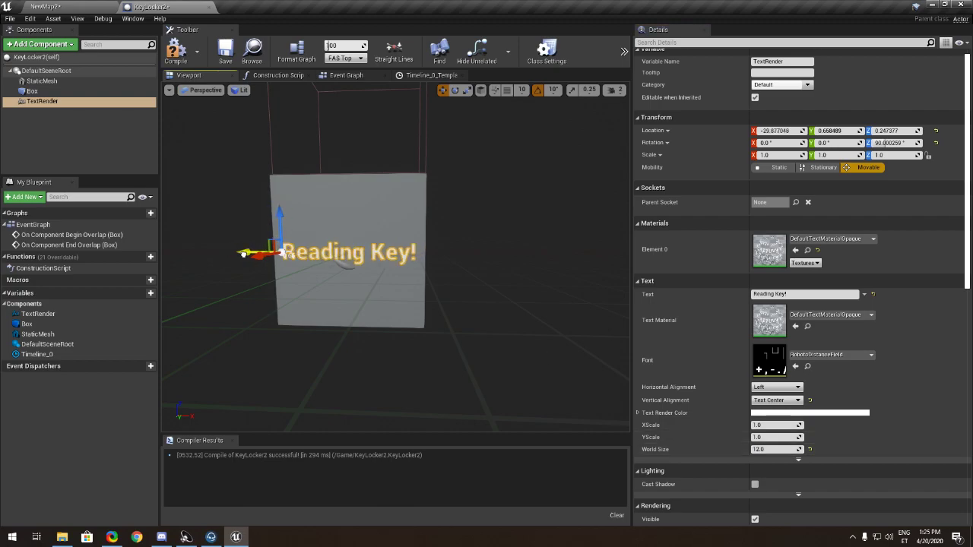
{"action": "left_click", "coordinate": [174, 52]}
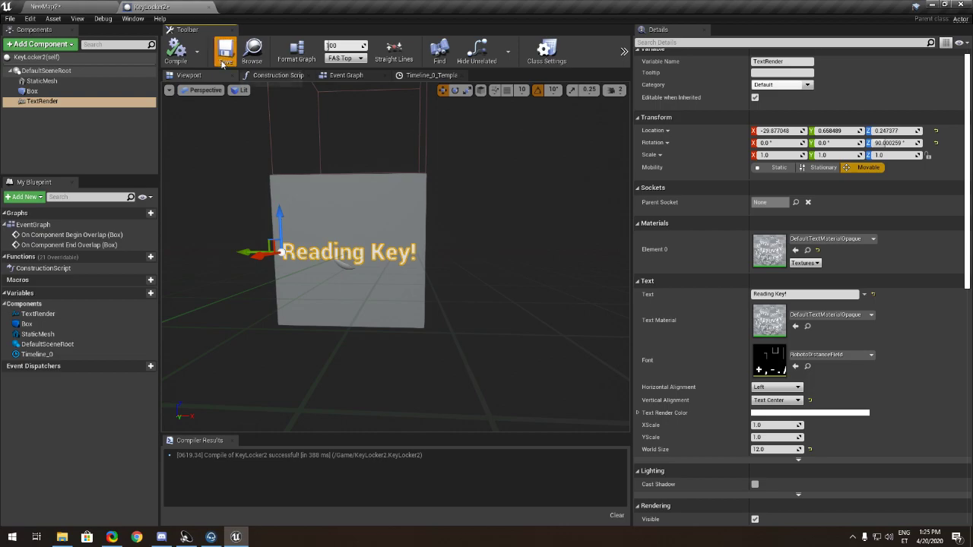
{"action": "left_click", "coordinate": [222, 64]}
- Nudge the text to about X -29.0, Z -1.2 on the mesh face and compile the Blueprint
{"action": "right_click_drag", "start_coordinate": [243, 249], "coordinate": [261, 247]}
{"action": "left_click_drag", "start_coordinate": [266, 250], "coordinate": [269, 250]}
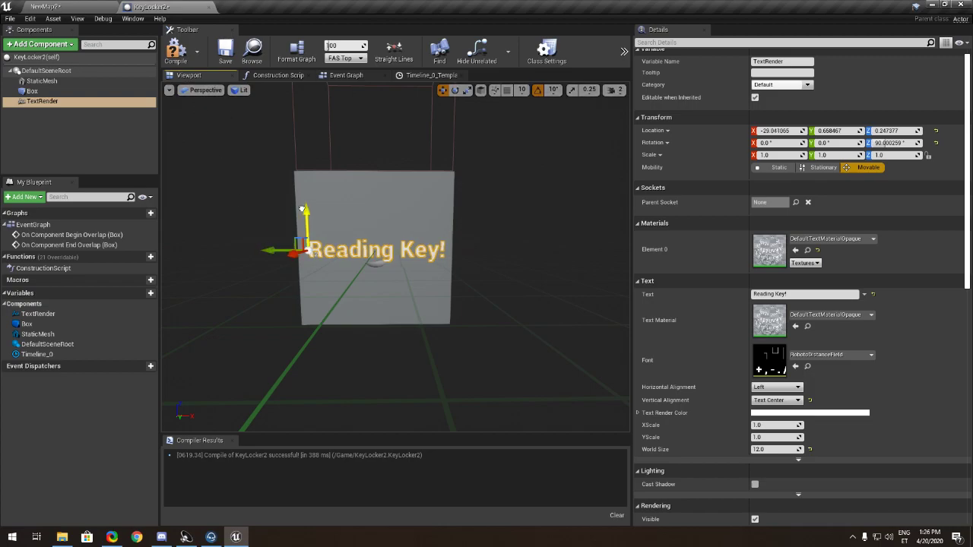
{"action": "left_click_drag", "start_coordinate": [303, 208], "coordinate": [302, 212]}
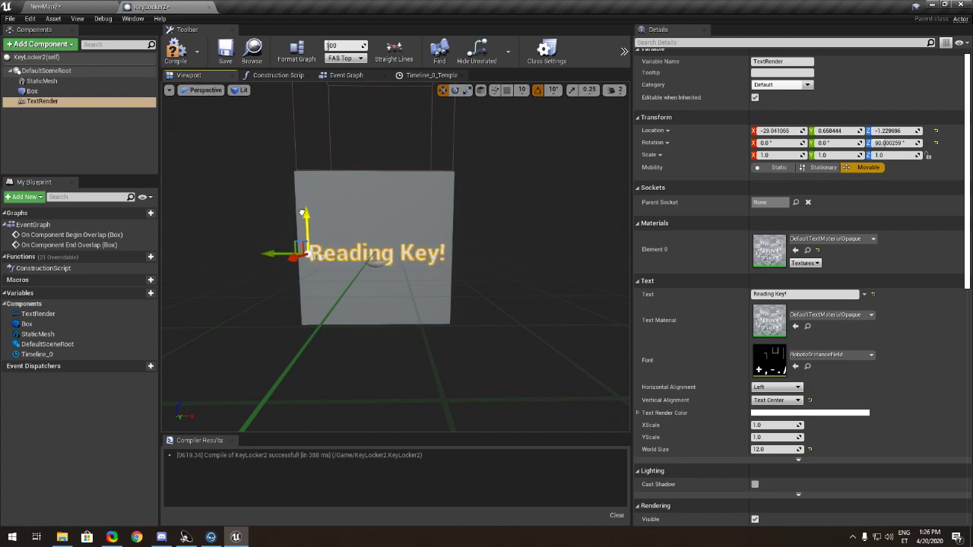
{"action": "left_click", "coordinate": [175, 52]}
- Turn off the TextRender's Visible option, attach it under StaticMesh, and compile and save the Blueprint
{"action": "scroll", "coordinate": [798, 400], "scroll_direction": "down", "scroll_amount": 2}
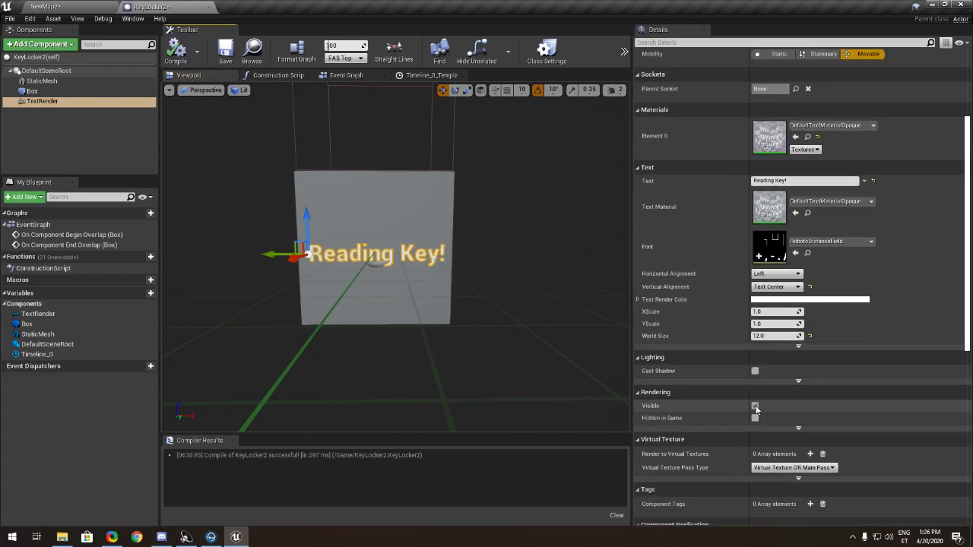
{"action": "left_click", "coordinate": [755, 407]}
{"action": "left_click_drag", "start_coordinate": [102, 101], "coordinate": [79, 86]}
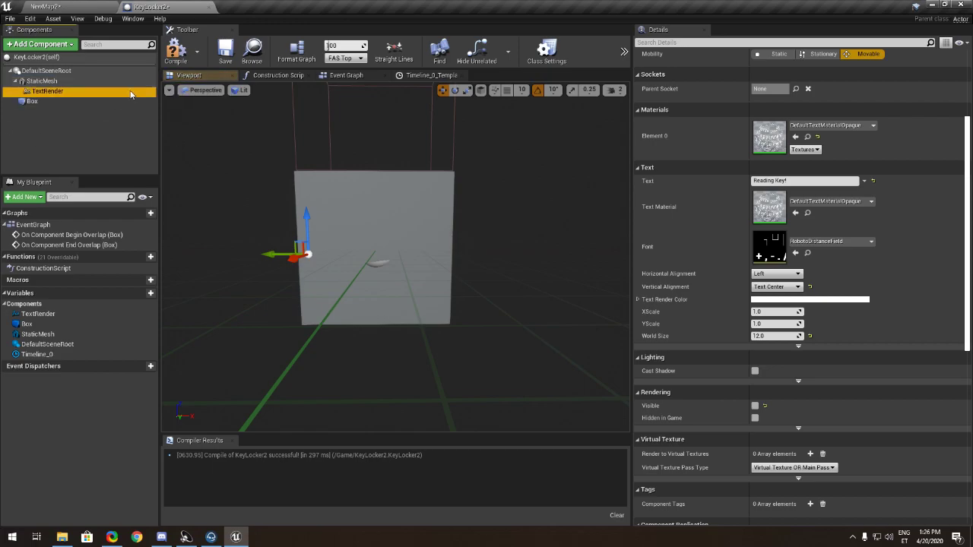
{"action": "left_click", "coordinate": [176, 52]}
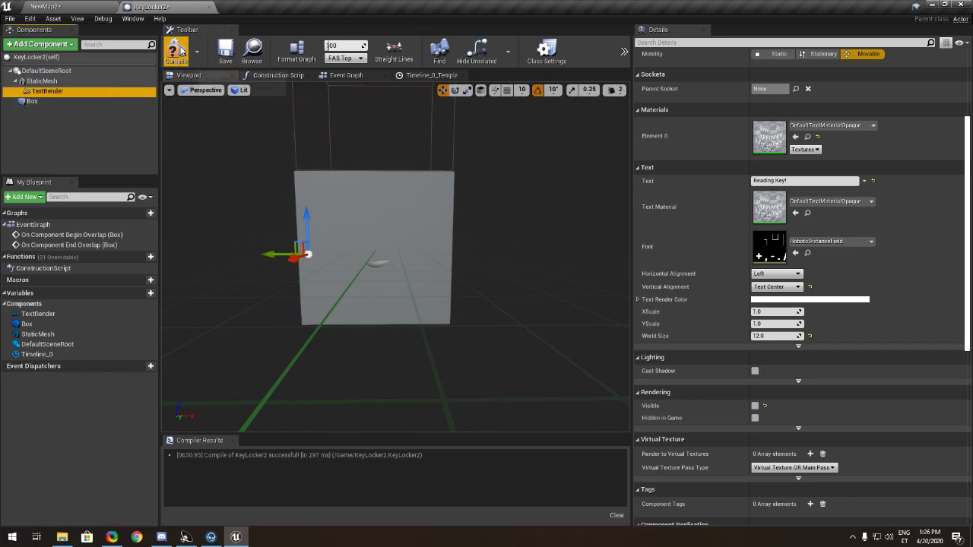
{"action": "left_click", "coordinate": [225, 51]}
- Tidy KeyLocker2's event graph by placing the Static Mesh reference between Timeline_0 and SetRelativeLocation
{"action": "left_click", "coordinate": [91, 6]}
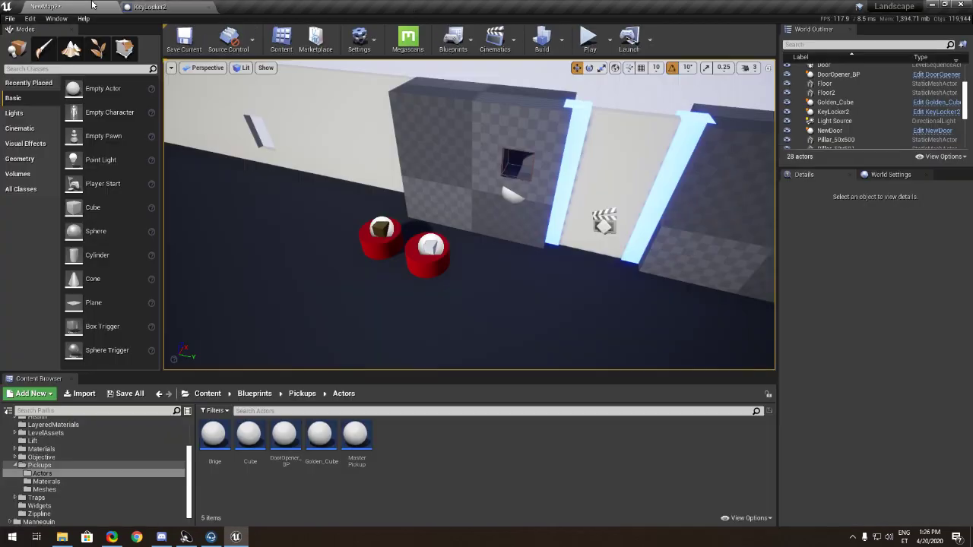
{"action": "left_click", "coordinate": [212, 5]}
{"action": "left_click", "coordinate": [382, 77]}
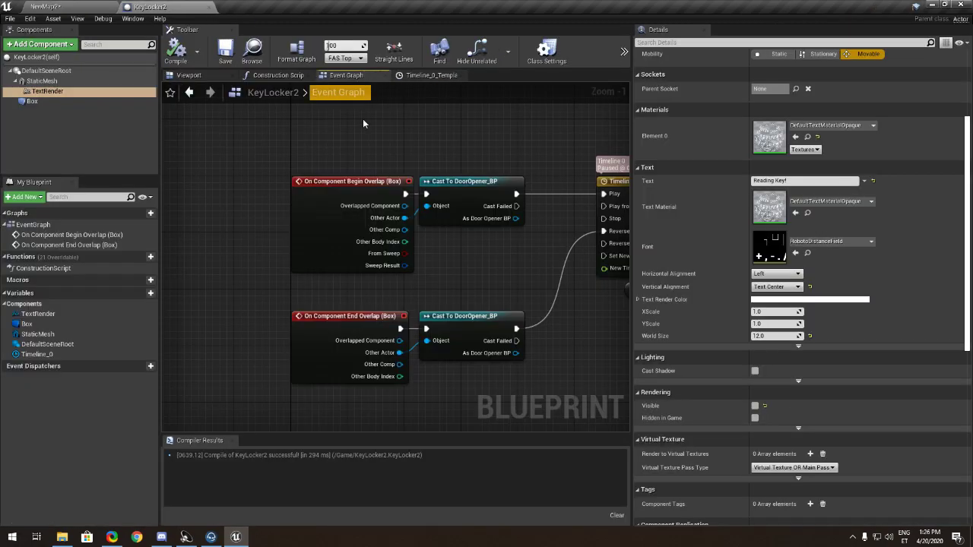
{"action": "right_click_drag", "start_coordinate": [542, 214], "coordinate": [443, 218]}
{"action": "left_click_drag", "start_coordinate": [443, 217], "coordinate": [380, 210]}
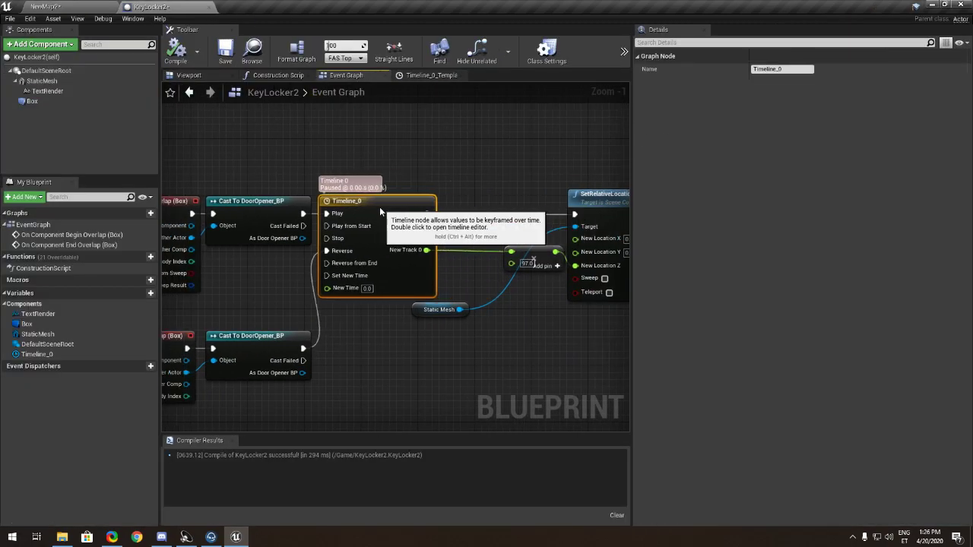
{"action": "mouse_move", "coordinate": [446, 218]}
{"action": "right_mouse_down"}
{"action": "mouse_move", "coordinate": [436, 217]}
{"action": "mouse_move", "coordinate": [445, 220]}
{"action": "right_mouse_up"}
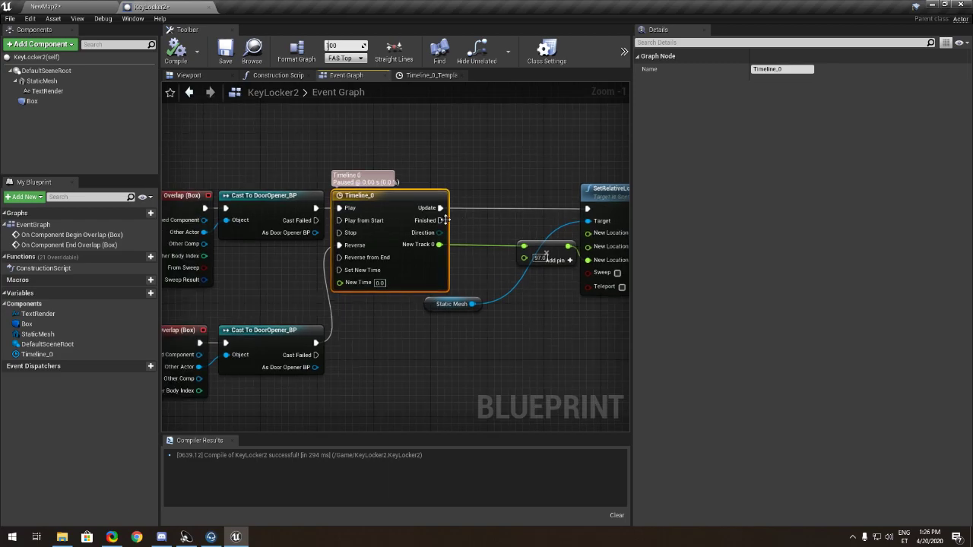
{"action": "left_click_drag", "start_coordinate": [449, 299], "coordinate": [491, 219]}
{"action": "right_click_drag", "start_coordinate": [544, 228], "coordinate": [386, 251]}
{"action": "scroll", "coordinate": [387, 251], "scroll_direction": "down", "scroll_amount": 2}
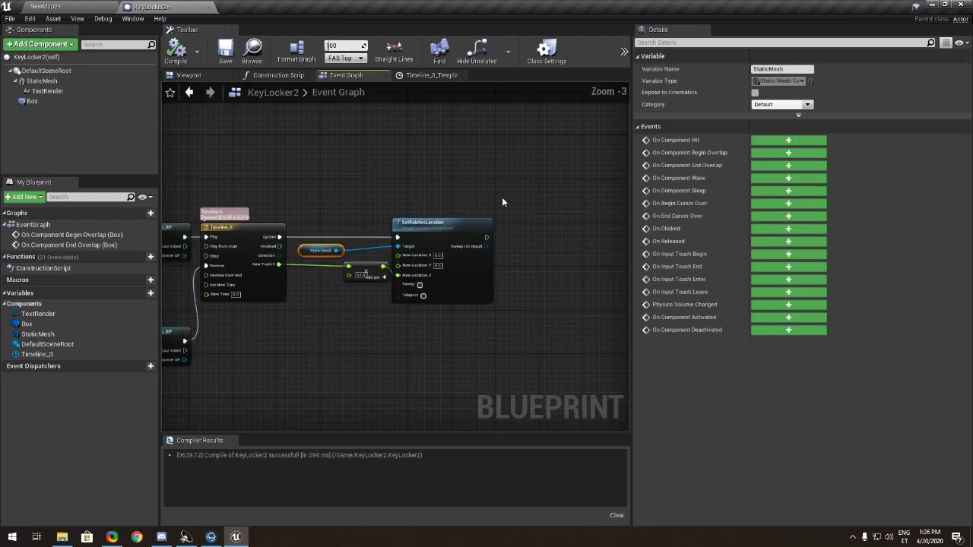
{"action": "left_click", "coordinate": [330, 306]}
{"action": "left_click_drag", "start_coordinate": [483, 200], "coordinate": [334, 318]}
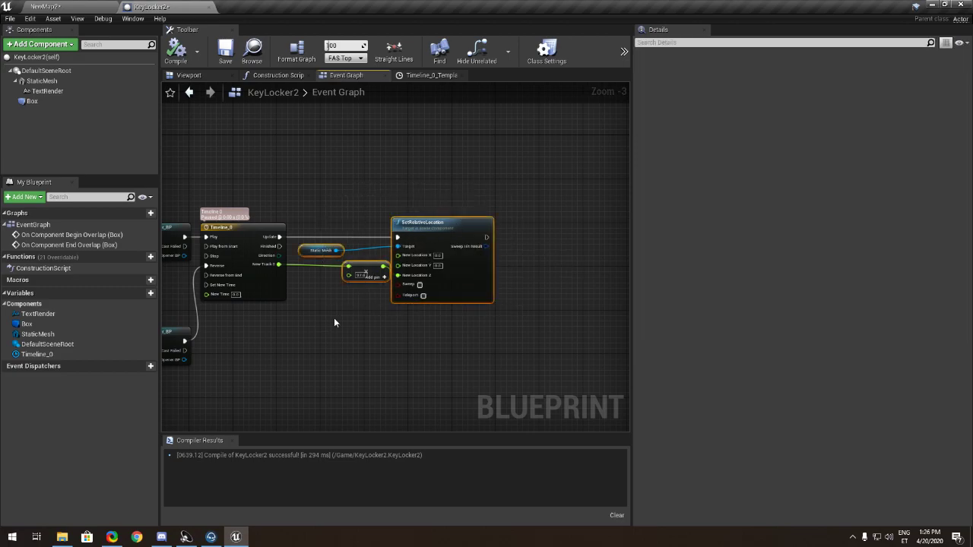
{"action": "left_click", "coordinate": [426, 209]}
- Add a TextRender reference to the event graph and create a Set Visibility node that targets it
{"action": "right_click_drag", "start_coordinate": [511, 231], "coordinate": [351, 236]}
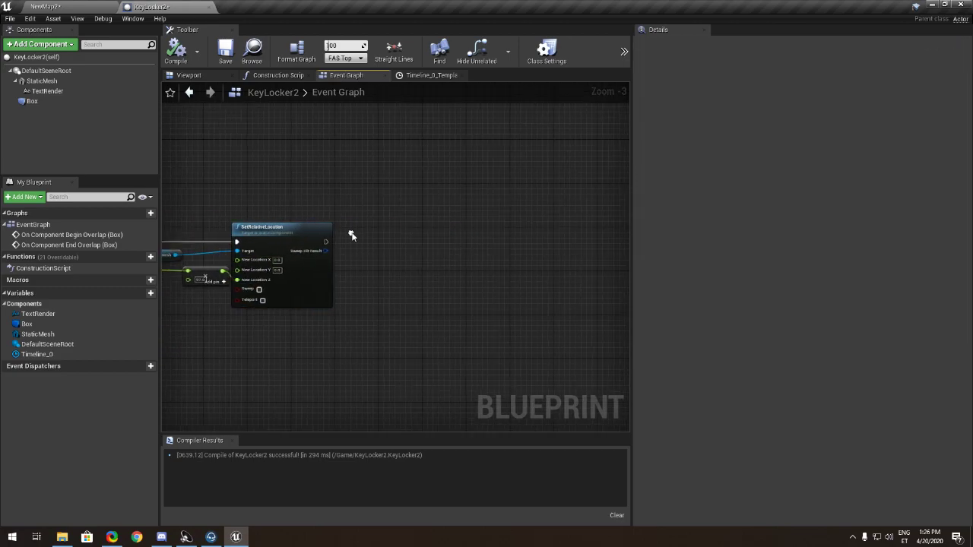
{"action": "left_click_drag", "start_coordinate": [105, 91], "coordinate": [372, 254]}
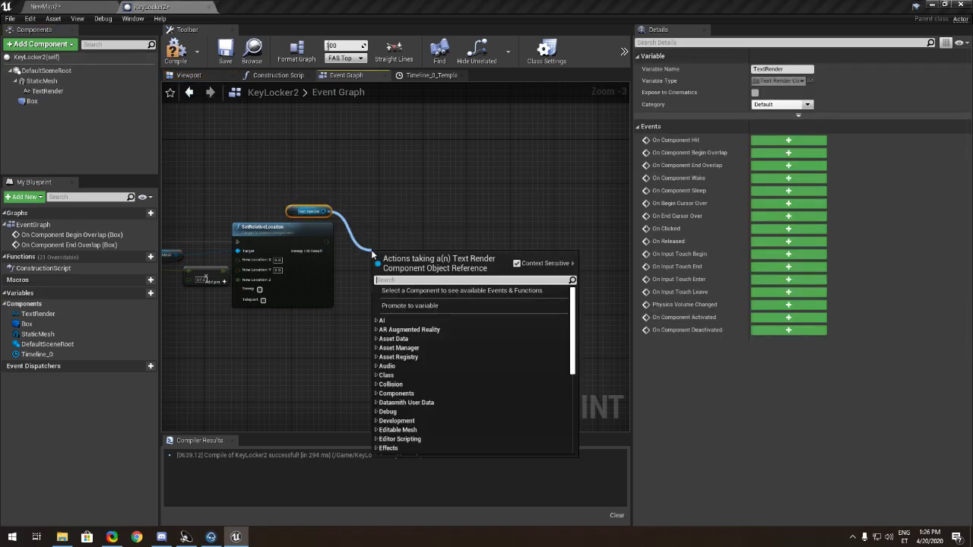
{"action": "type", "text": "Set Visi"}
{"action": "key", "text": "Return"}
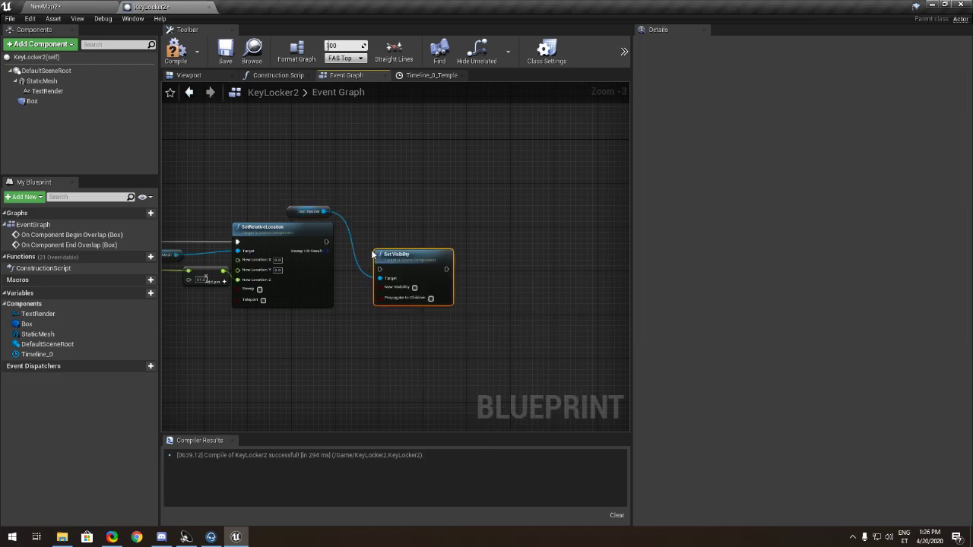
- Run Set Visibility after SetRelativeLocation with New Visibility enabled, place Text Render beneath it, and compile
{"action": "scroll", "coordinate": [373, 253], "scroll_direction": "up", "scroll_amount": 3}
{"action": "left_click_drag", "start_coordinate": [384, 277], "coordinate": [304, 237]}
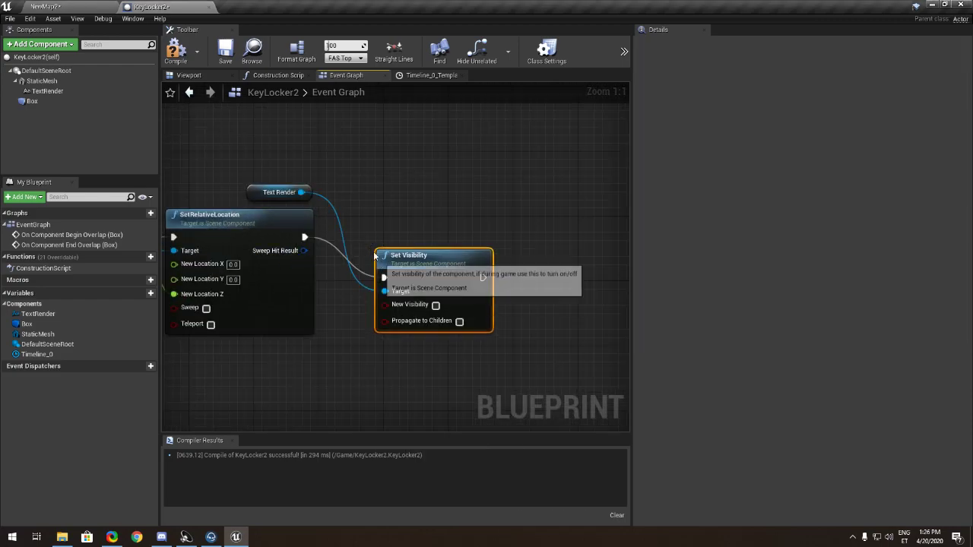
{"action": "left_click_drag", "start_coordinate": [375, 256], "coordinate": [329, 217]}
{"action": "left_click_drag", "start_coordinate": [254, 194], "coordinate": [350, 307]}
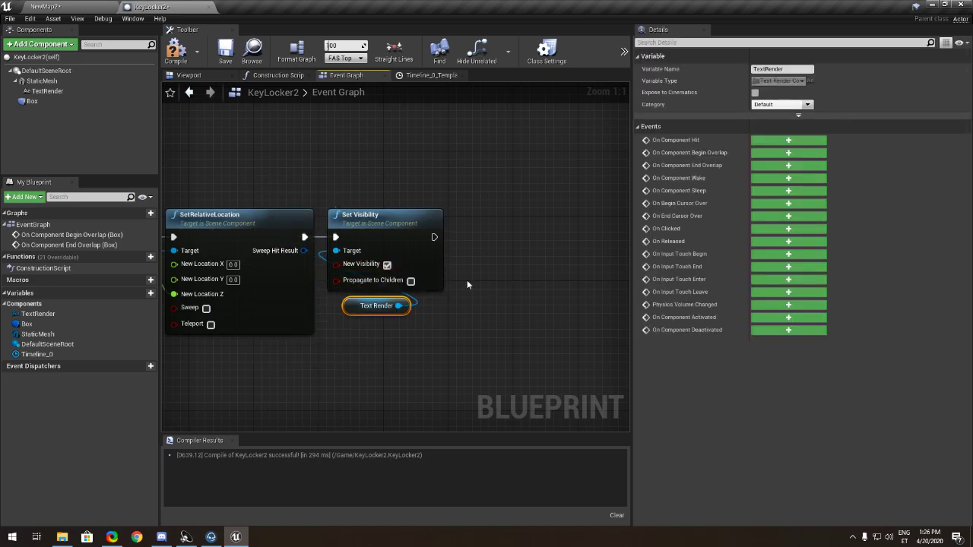
{"action": "left_click", "coordinate": [176, 51]}
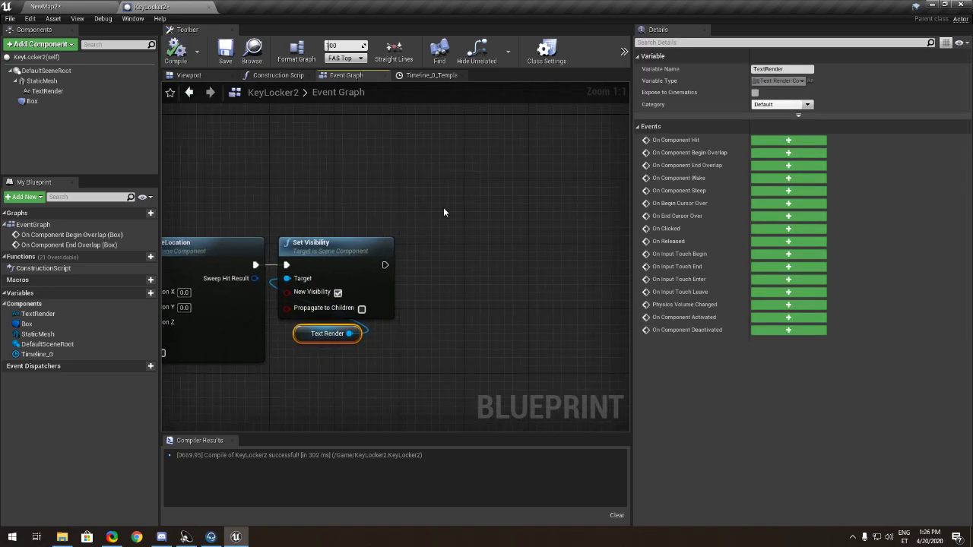
- Add a Delay with a Duration of 2 following the Set Visibility node
{"action": "left_click", "coordinate": [413, 250]}
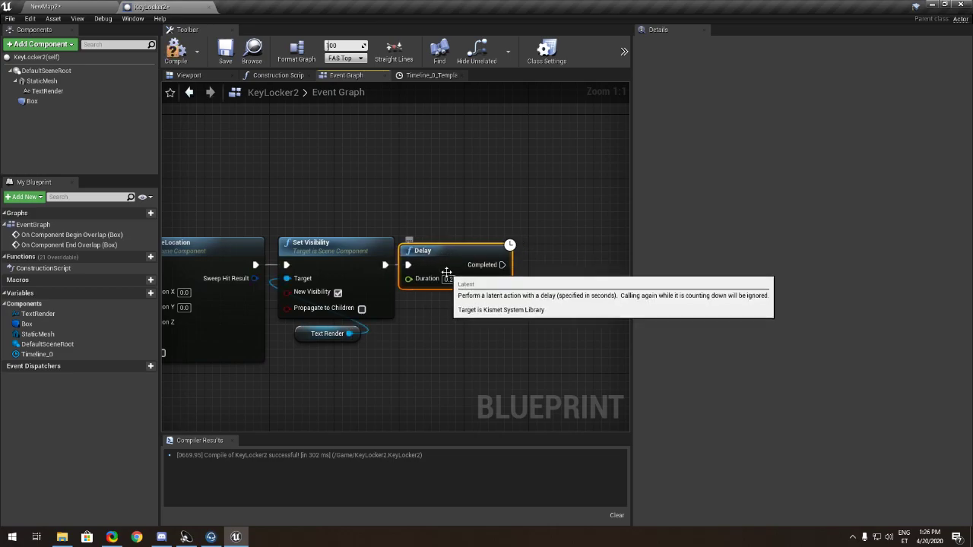
{"action": "left_click", "coordinate": [450, 279]}
{"action": "type", "text": "2"}
{"action": "left_click", "coordinate": [464, 306]}
{"action": "right_click_drag", "start_coordinate": [493, 268], "coordinate": [448, 260]}
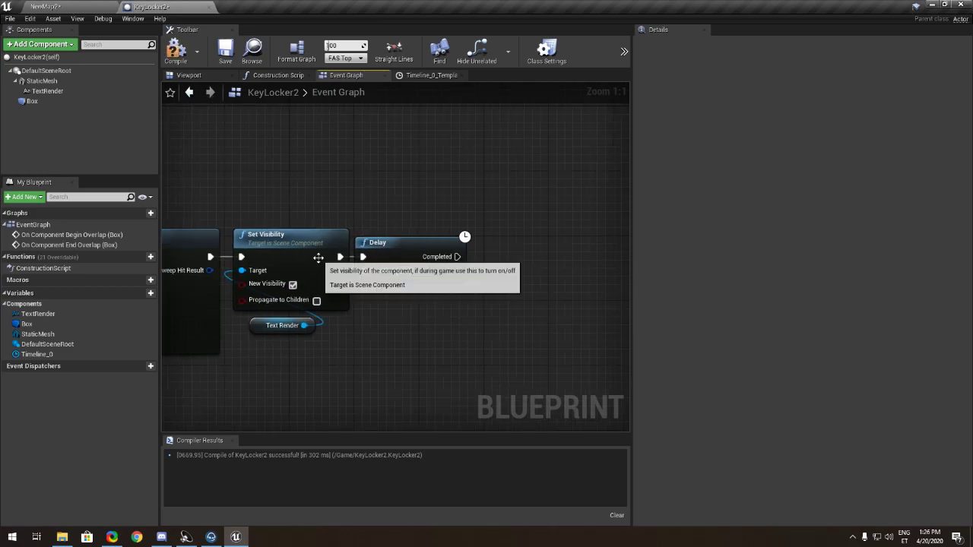
- Paste a second Set Visibility node after the Delay and connect Text Render as its target
{"action": "key", "text": "ctrl+v"}
{"action": "left_click_drag", "start_coordinate": [387, 289], "coordinate": [534, 255]}
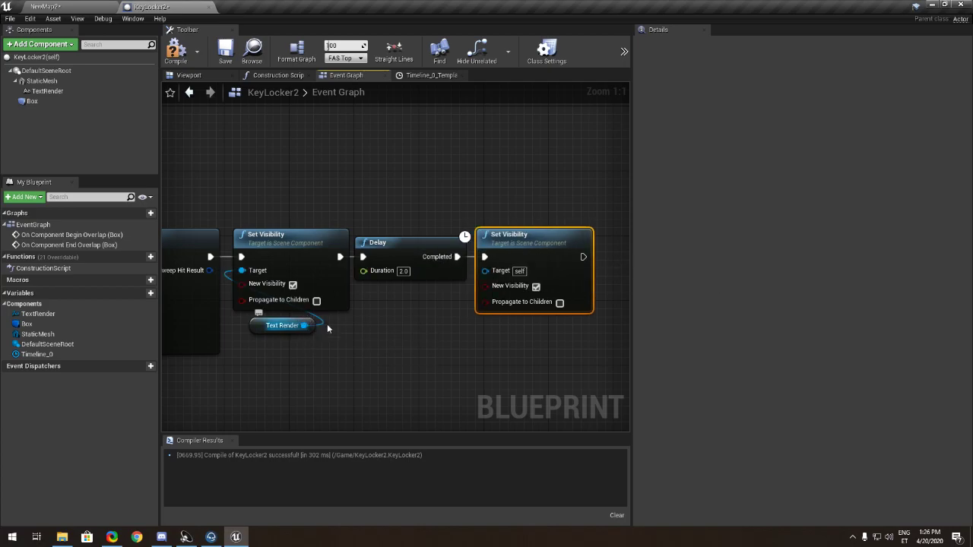
{"action": "left_click_drag", "start_coordinate": [327, 329], "coordinate": [484, 271]}
{"action": "scroll", "coordinate": [471, 273], "scroll_direction": "down", "scroll_amount": 2}
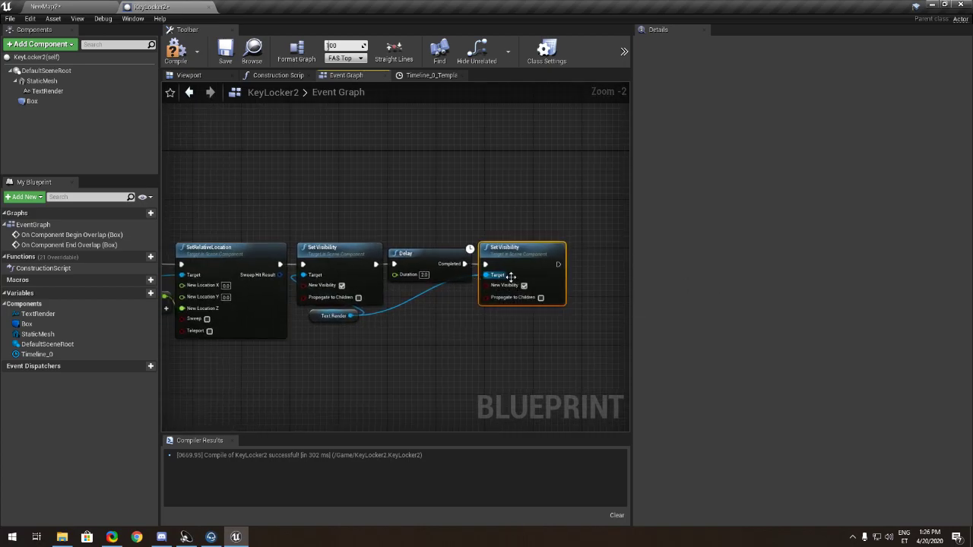
- Insert a Delay with a Duration of 5 between the End Overlap cast and Timeline_0's Reverse input
{"action": "right_click_drag", "start_coordinate": [232, 269], "coordinate": [558, 236]}
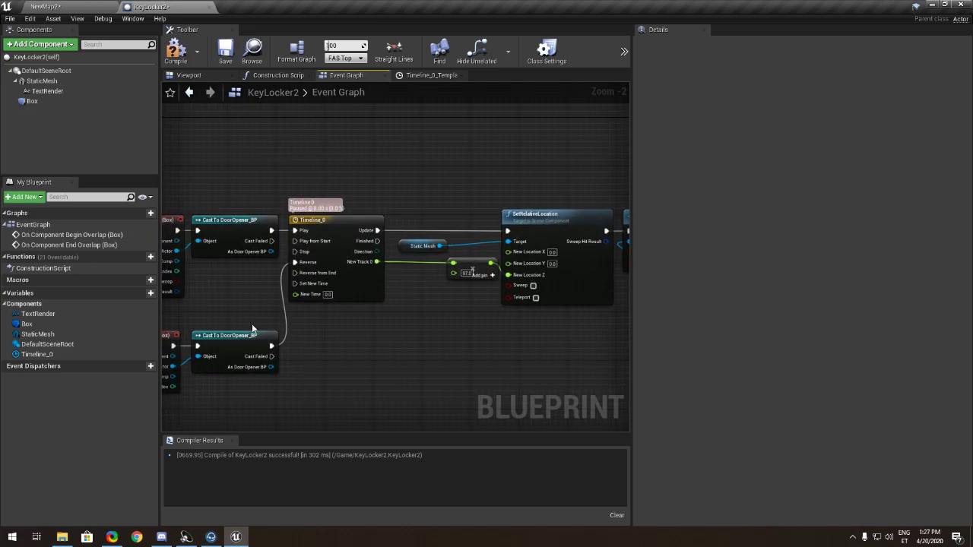
{"action": "right_click_drag", "start_coordinate": [197, 351], "coordinate": [311, 312]}
{"action": "left_click_drag", "start_coordinate": [337, 350], "coordinate": [257, 322]}
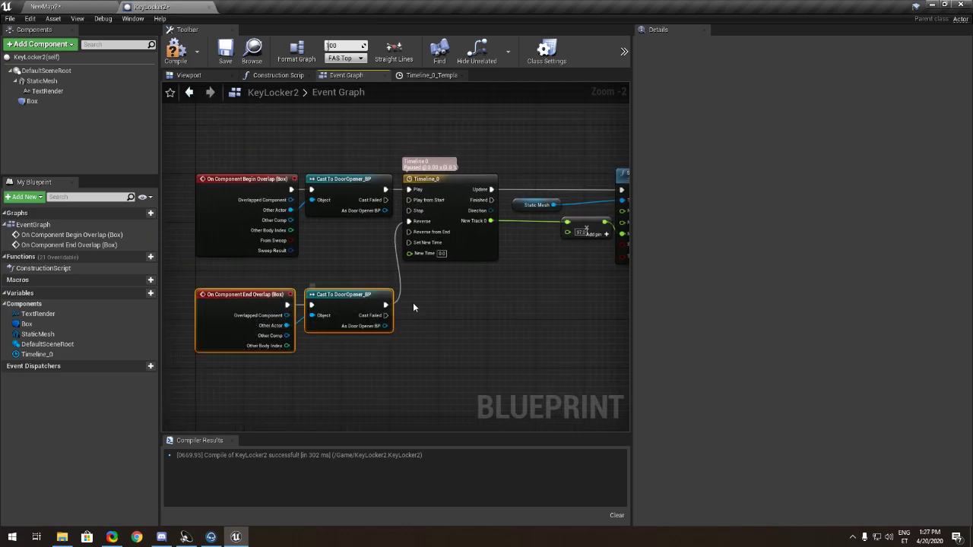
{"action": "key", "text": "d"}
{"action": "left_click", "coordinate": [413, 304]}
{"action": "left_click_drag", "start_coordinate": [420, 319], "coordinate": [386, 306]}
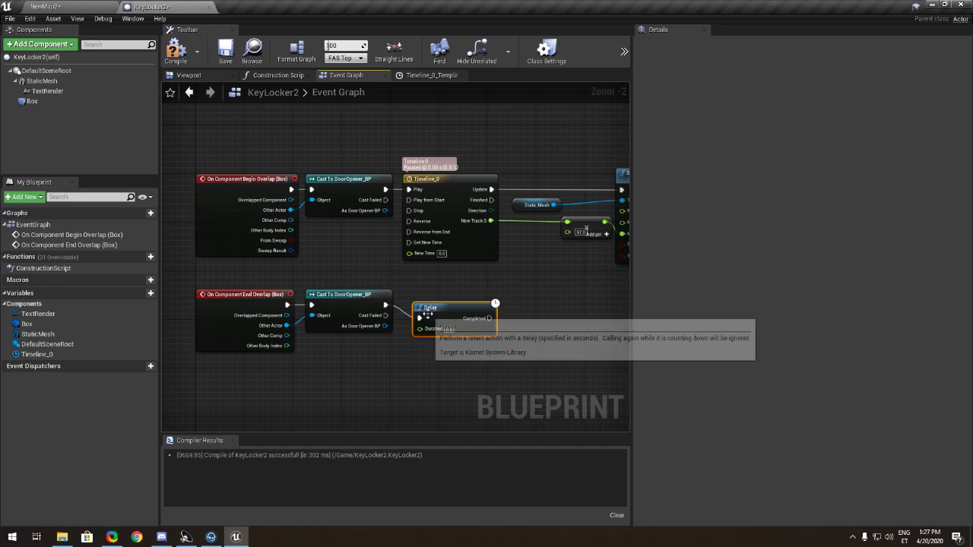
{"action": "left_click_drag", "start_coordinate": [489, 319], "coordinate": [413, 222]}
{"action": "left_click", "coordinate": [449, 328]}
{"action": "type", "text": "5"}
{"action": "left_click", "coordinate": [453, 344]}
- Reposition the End Overlap event, its cast and the Delay ahead of Timeline_0, and compile and save the Blueprint
{"action": "right_click_drag", "start_coordinate": [425, 306], "coordinate": [487, 272]}
{"action": "left_click_drag", "start_coordinate": [517, 327], "coordinate": [308, 260]}
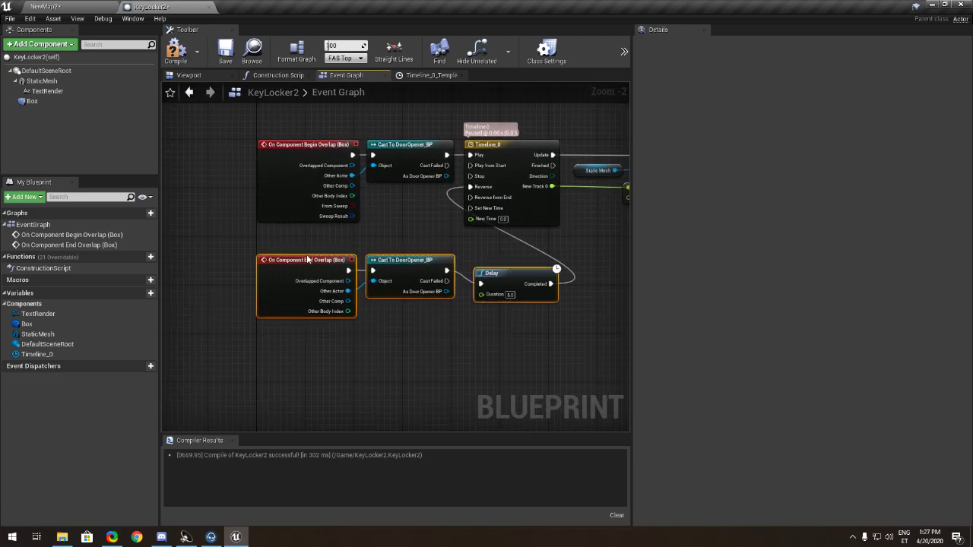
{"action": "left_click_drag", "start_coordinate": [503, 276], "coordinate": [387, 256]}
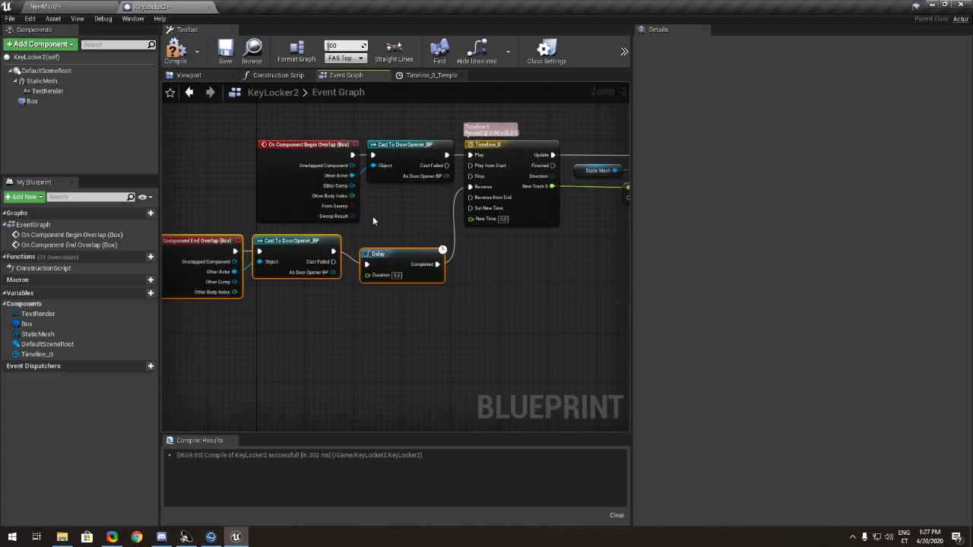
{"action": "left_click", "coordinate": [182, 60]}
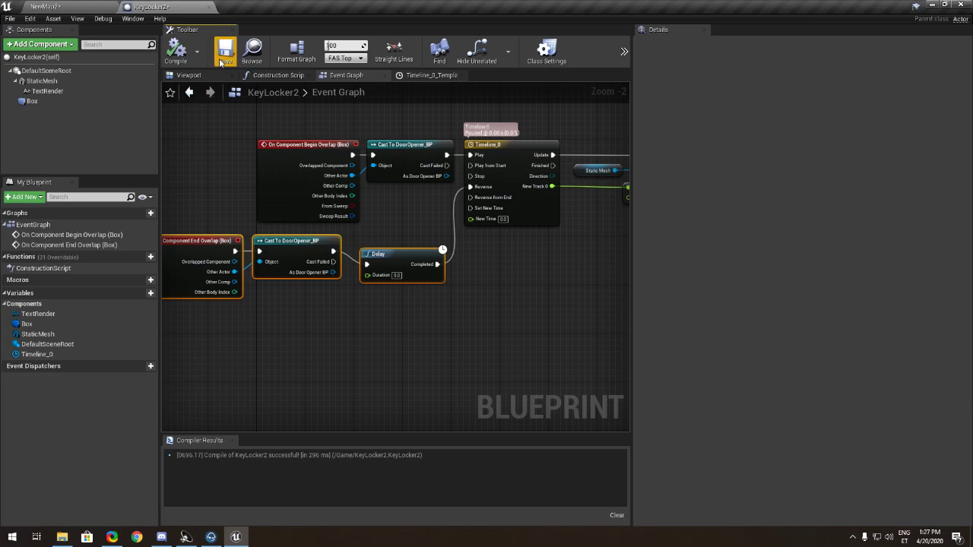
- Play the level and carry the DoorOpener cube to the key locker to test the text and the door
{"action": "left_click", "coordinate": [209, 7]}
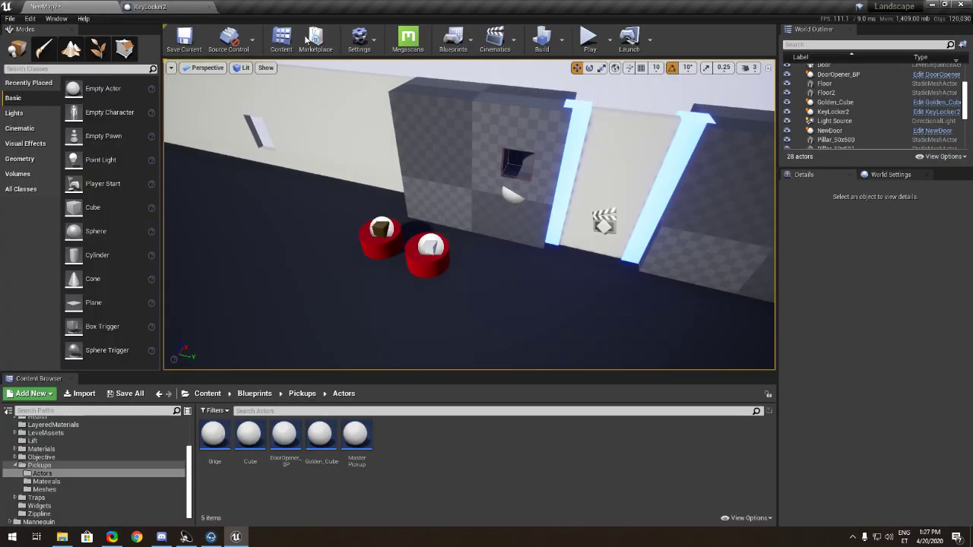
{"action": "left_click", "coordinate": [587, 50]}
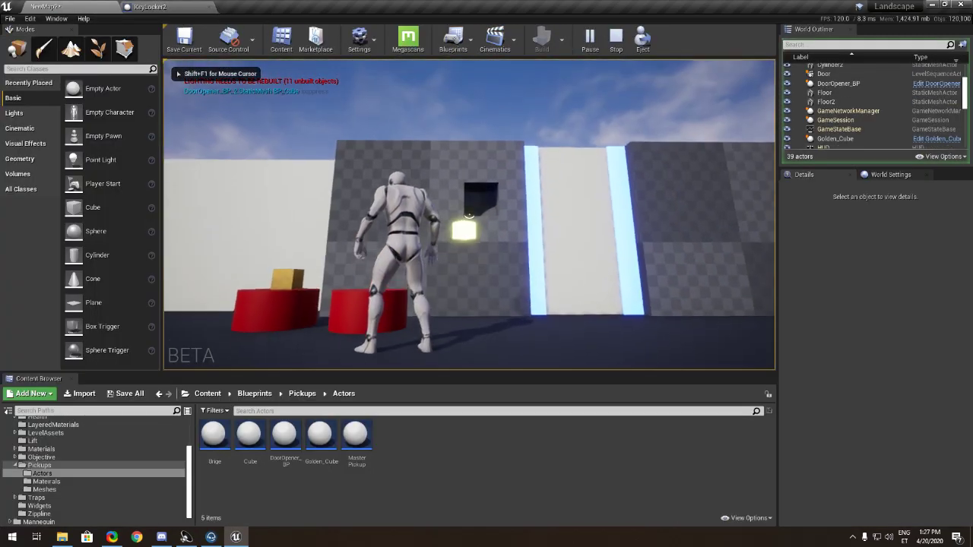
{"action": "key", "text": "w"}
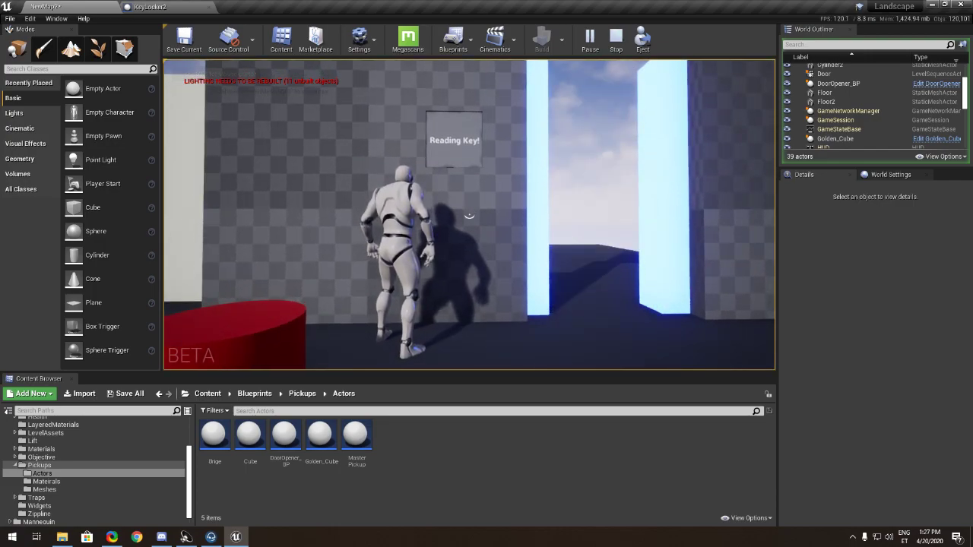
{"action": "key", "text": "Escape"}
- End the play test and inspect the Delay before the Door Open timeline in NewDoor's Blueprint
{"action": "scroll", "coordinate": [631, 148], "scroll_direction": "down", "scroll_amount": 8}
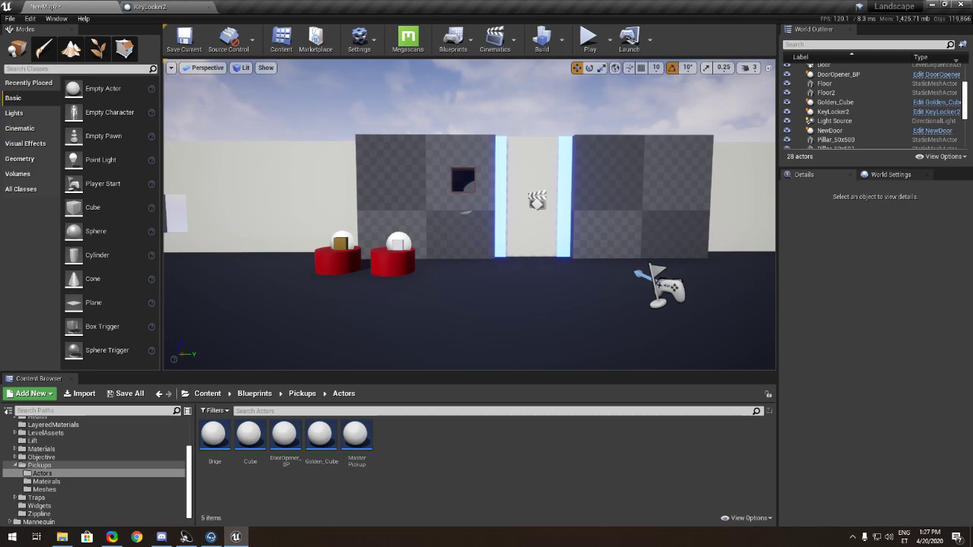
{"action": "left_click", "coordinate": [545, 167]}
{"action": "left_click", "coordinate": [940, 130]}
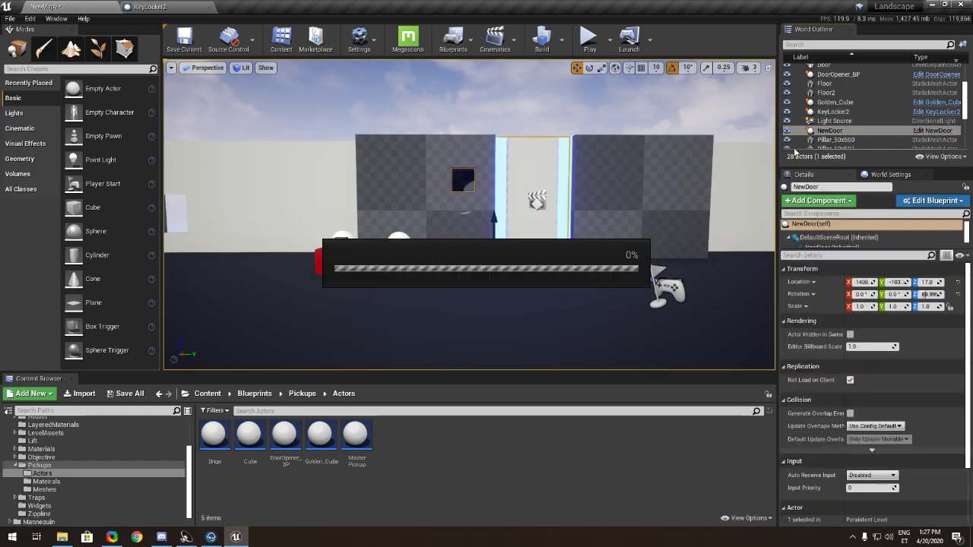
{"action": "scroll", "coordinate": [433, 177], "scroll_direction": "up", "scroll_amount": 2}
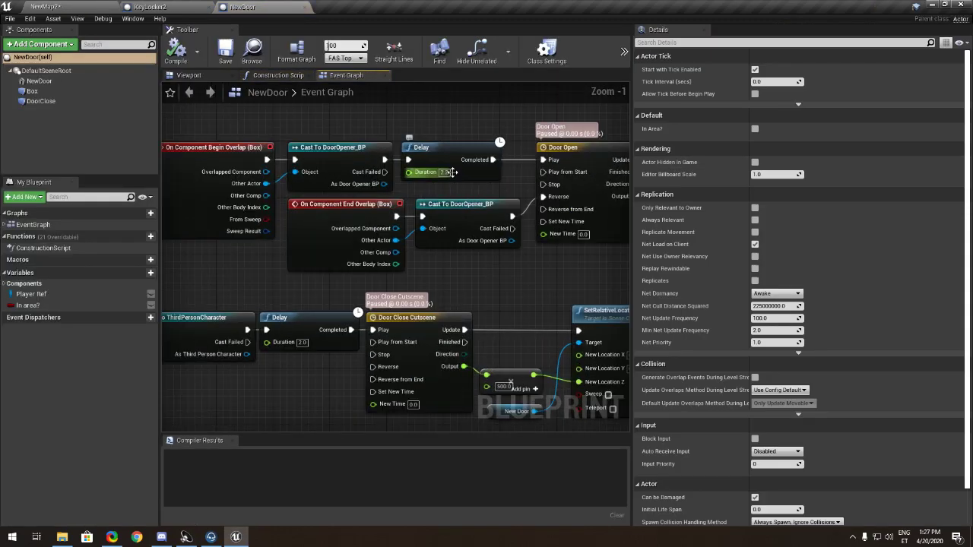
{"action": "left_click", "coordinate": [188, 6]}
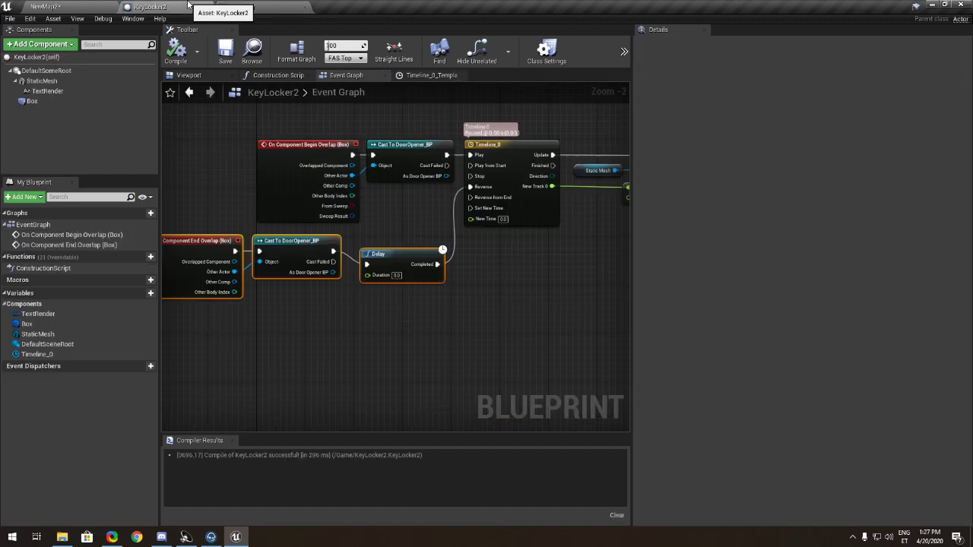
- Add a Delay with a Duration of 1.1 after KeyLocker2's second Set Visibility node and compile the Blueprint
{"action": "right_click_drag", "start_coordinate": [462, 169], "coordinate": [405, 186]}
{"action": "right_click_drag", "start_coordinate": [564, 154], "coordinate": [158, 163]}
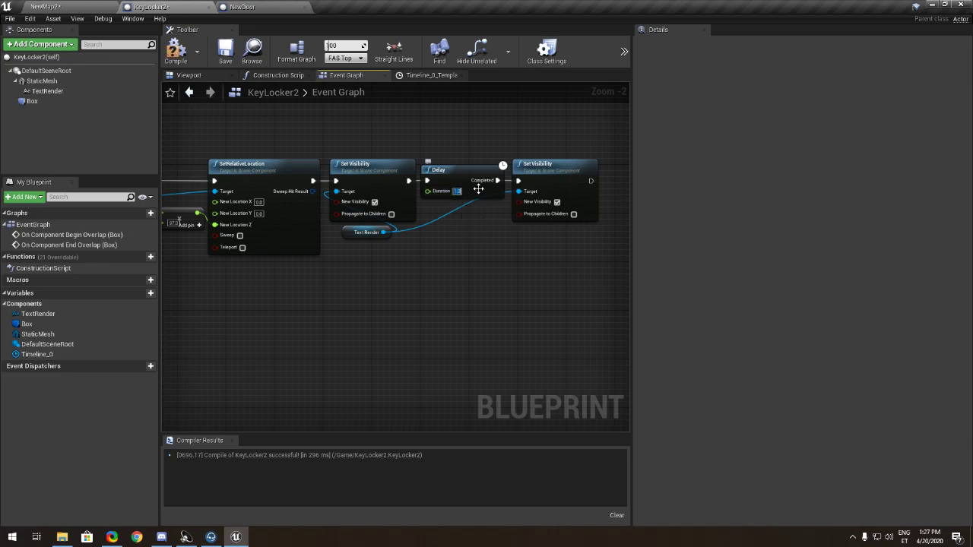
{"action": "right_click_drag", "start_coordinate": [531, 167], "coordinate": [411, 177]}
{"action": "left_click", "coordinate": [471, 178]}
{"action": "left_click", "coordinate": [505, 185]}
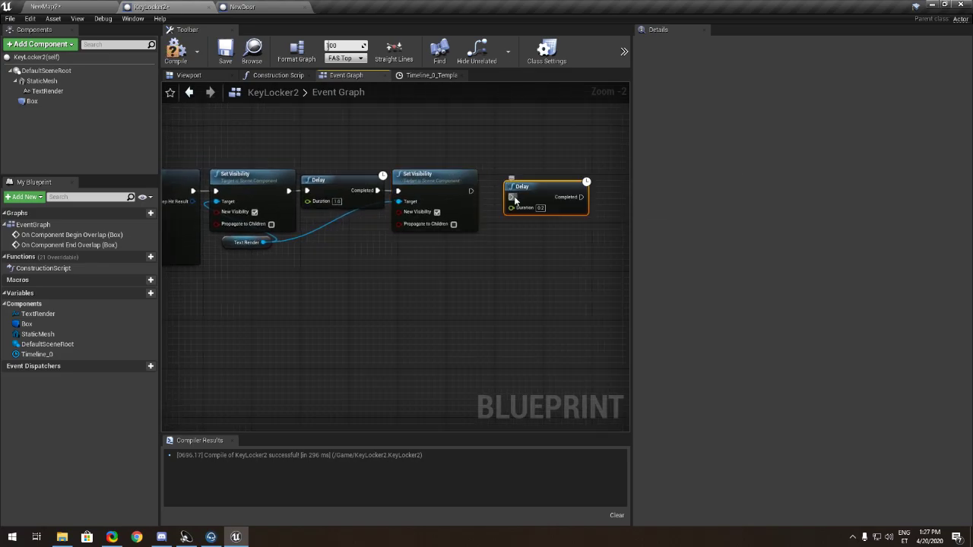
{"action": "left_click_drag", "start_coordinate": [517, 205], "coordinate": [495, 193]}
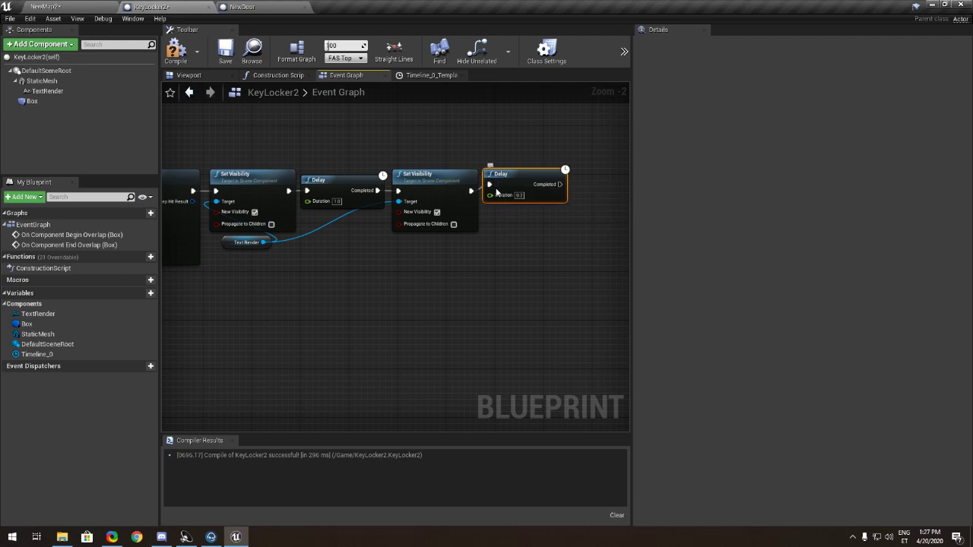
{"action": "left_click", "coordinate": [545, 245]}
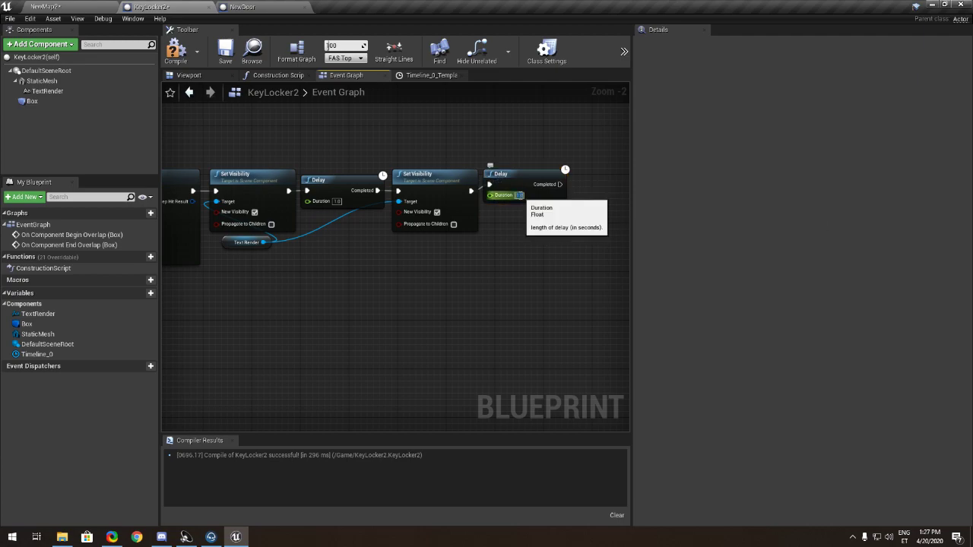
{"action": "left_click", "coordinate": [177, 59]}
- Duplicate the TextRender component and change the copy's text to "Door Open"
{"action": "left_click", "coordinate": [27, 92]}
{"action": "key", "text": "ctrl+w"}
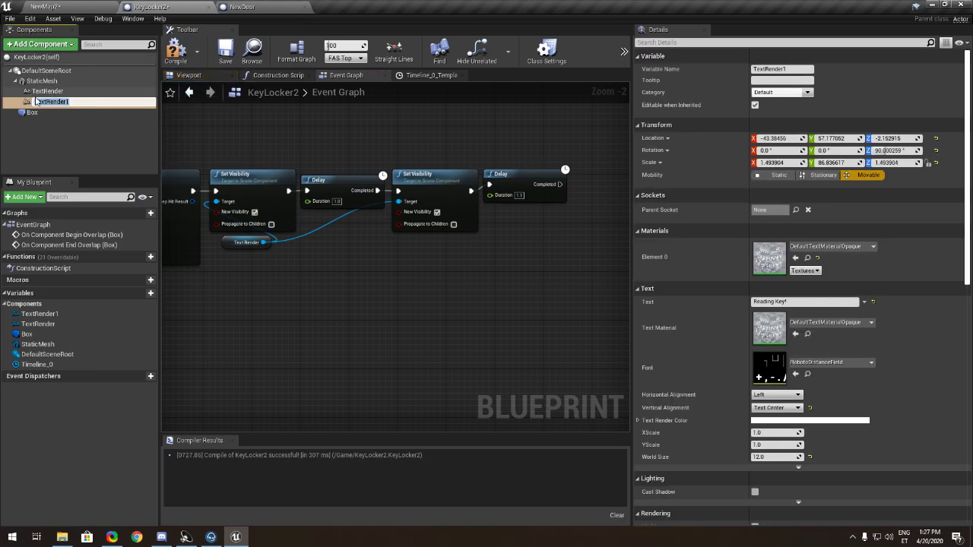
{"action": "left_click", "coordinate": [83, 166]}
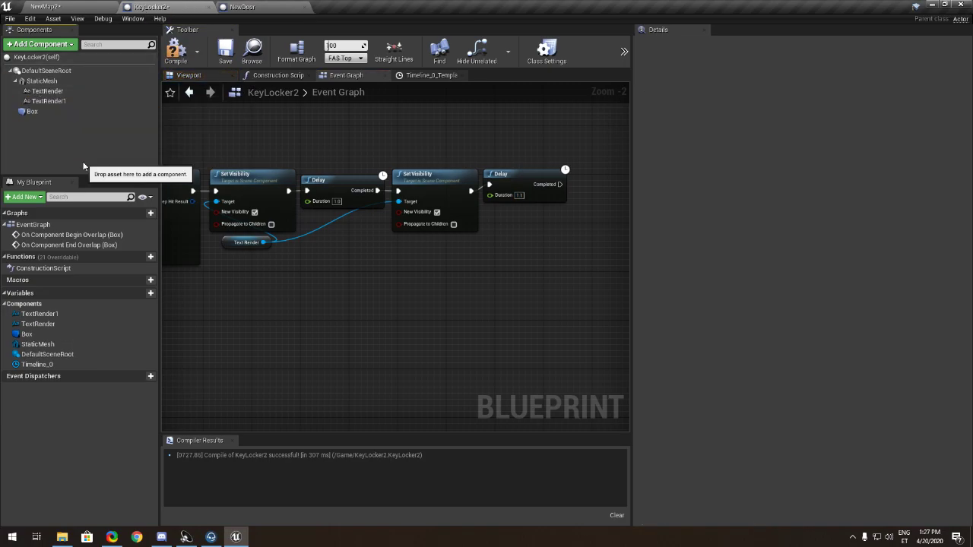
{"action": "left_click", "coordinate": [48, 101]}
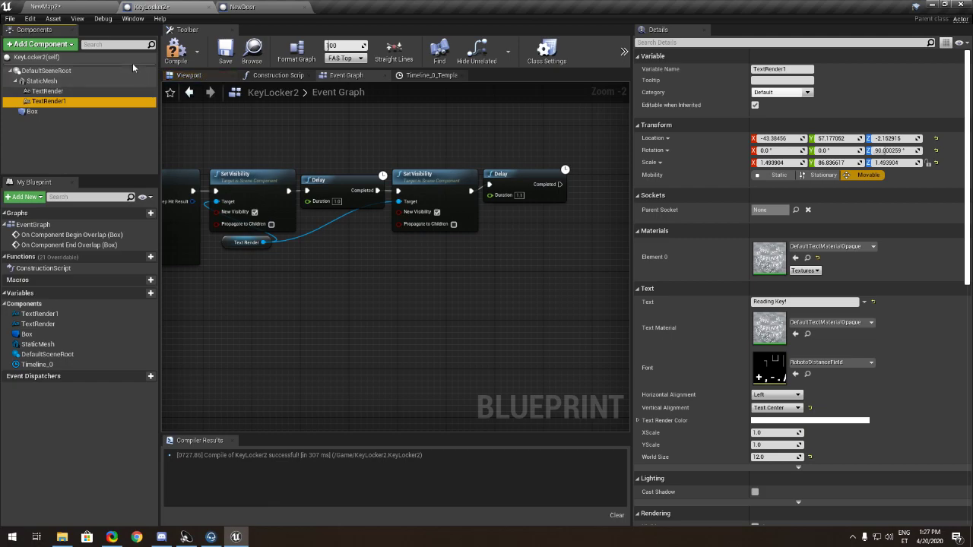
{"action": "left_click", "coordinate": [189, 76]}
{"action": "left_click", "coordinate": [802, 302]}
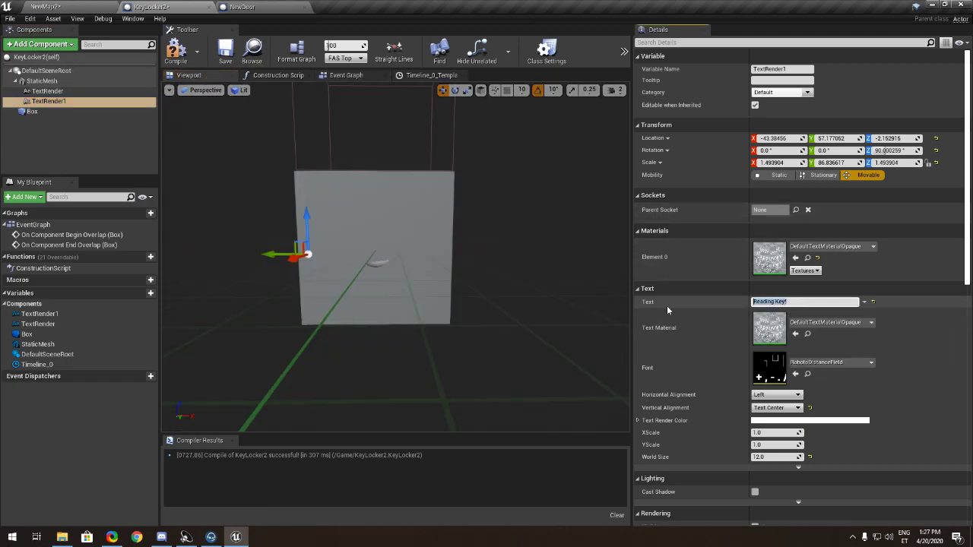
{"action": "type", "text": "Door Open"}
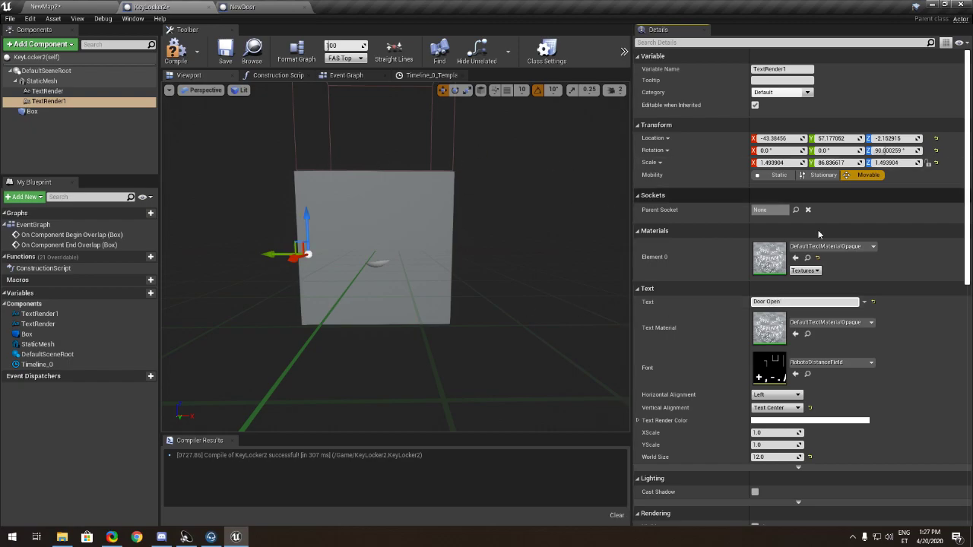
- Make the Door Open text visible, center it horizontally on the locker face, and compile and save
{"action": "scroll", "coordinate": [749, 441], "scroll_direction": "down", "scroll_amount": 3}
{"action": "left_click", "coordinate": [755, 414]}
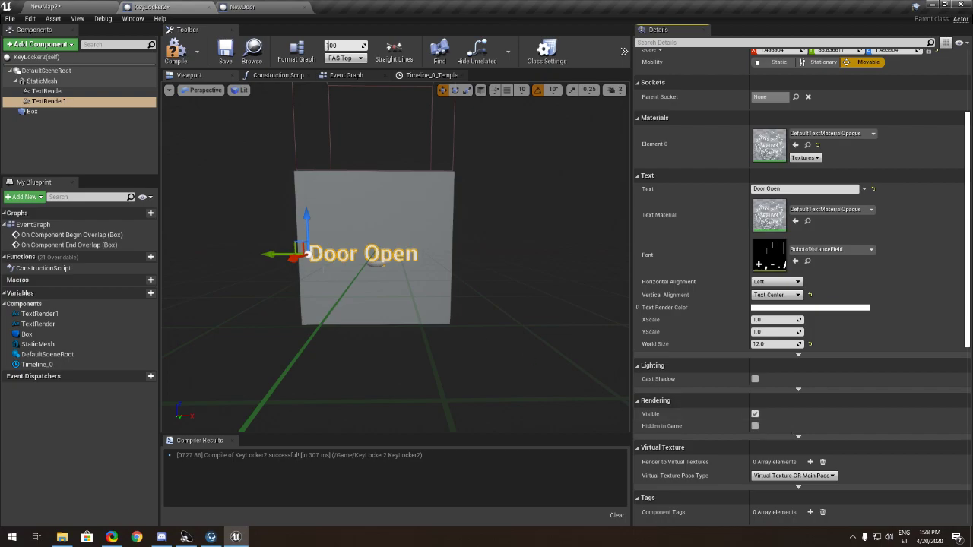
{"action": "left_click_drag", "start_coordinate": [270, 253], "coordinate": [278, 255]}
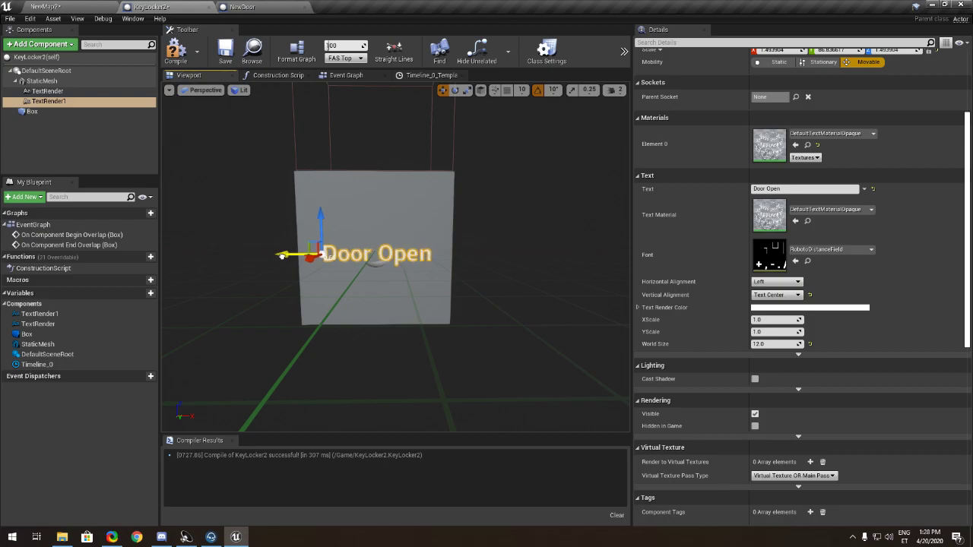
{"action": "left_click", "coordinate": [176, 51]}
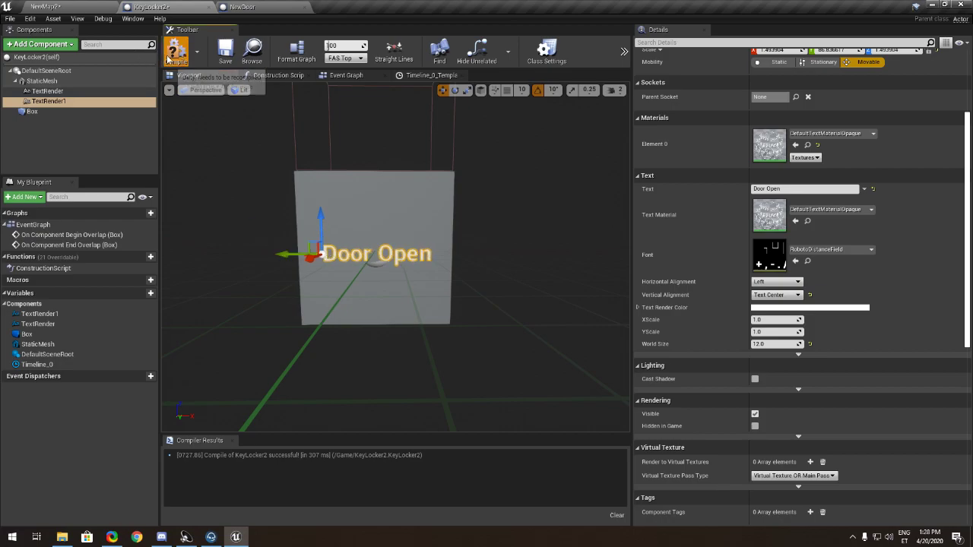
{"action": "left_click", "coordinate": [225, 50]}
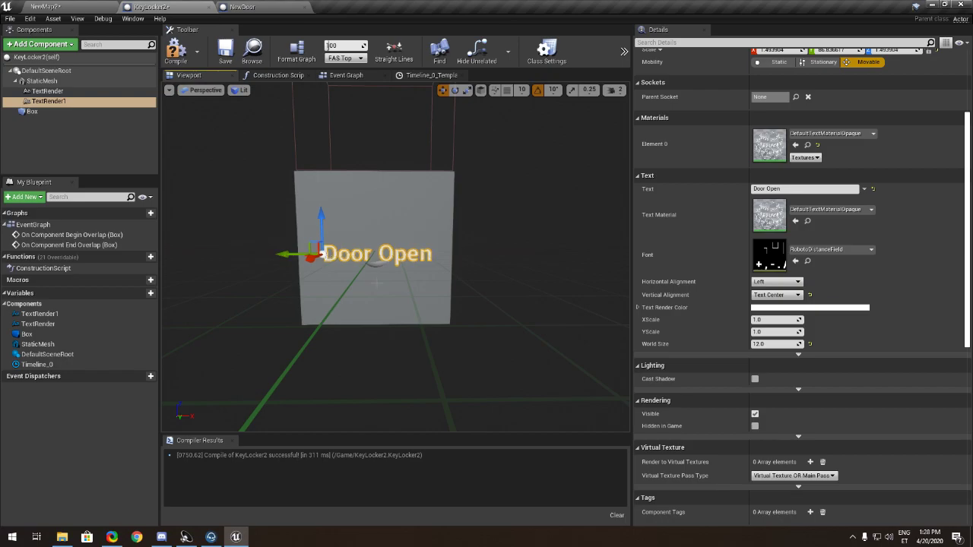
- Recompile KeyLocker2 and turn off the Door Open text's initial visibility
{"action": "right_click_drag", "start_coordinate": [335, 254], "coordinate": [346, 294]}
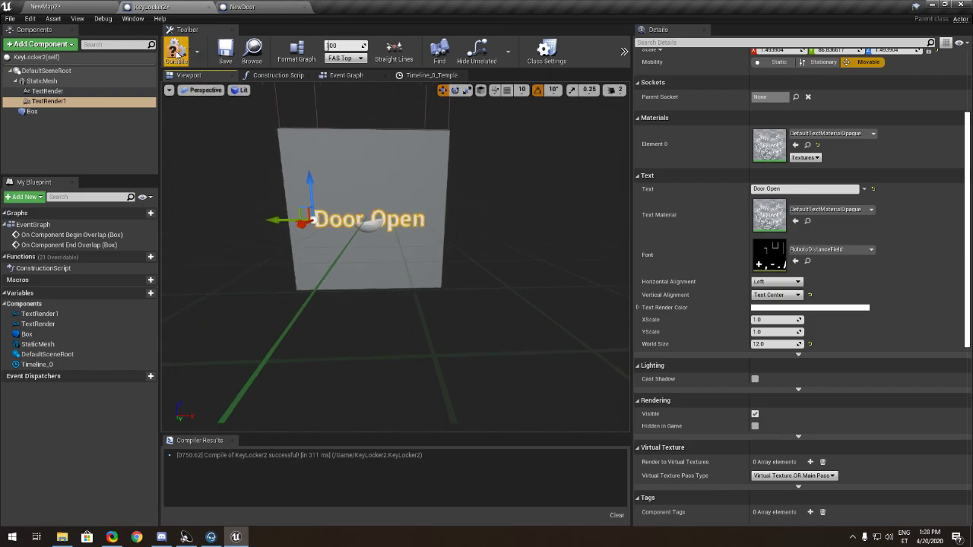
{"action": "left_click", "coordinate": [176, 52]}
{"action": "left_click", "coordinate": [175, 51]}
{"action": "left_click", "coordinate": [755, 413]}
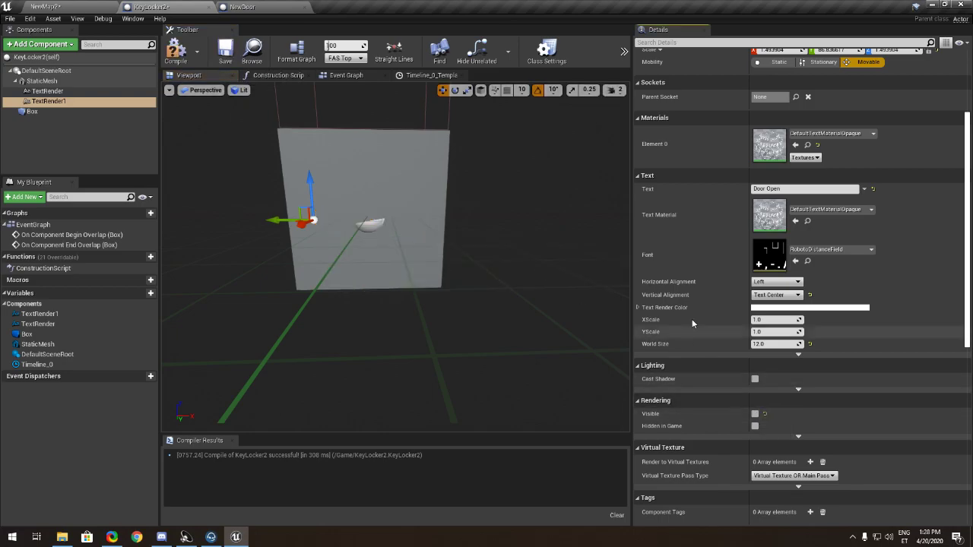
- Run the level briefly, stop it, and look over NewDoor's event graph
{"action": "left_click", "coordinate": [107, 6]}
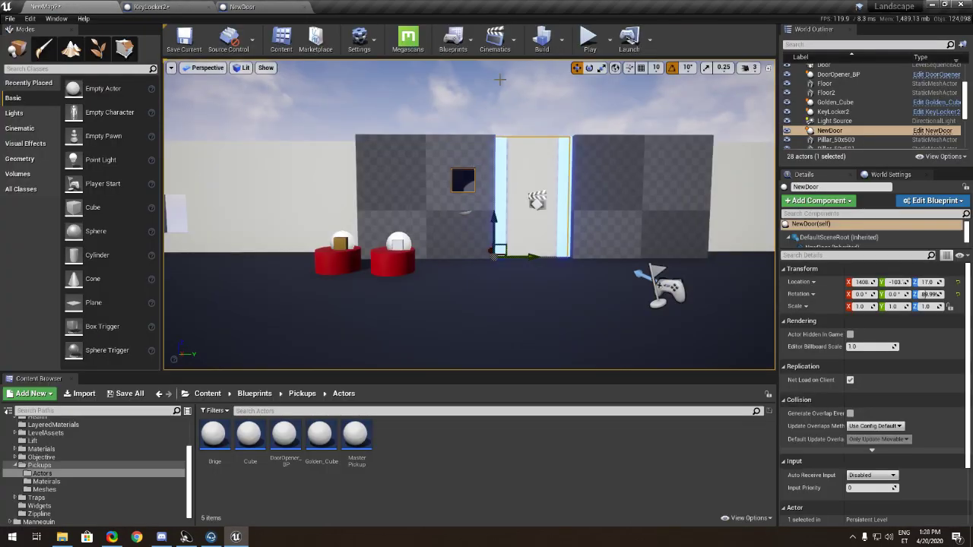
{"action": "left_click", "coordinate": [588, 38]}
{"action": "key", "text": "Escape"}
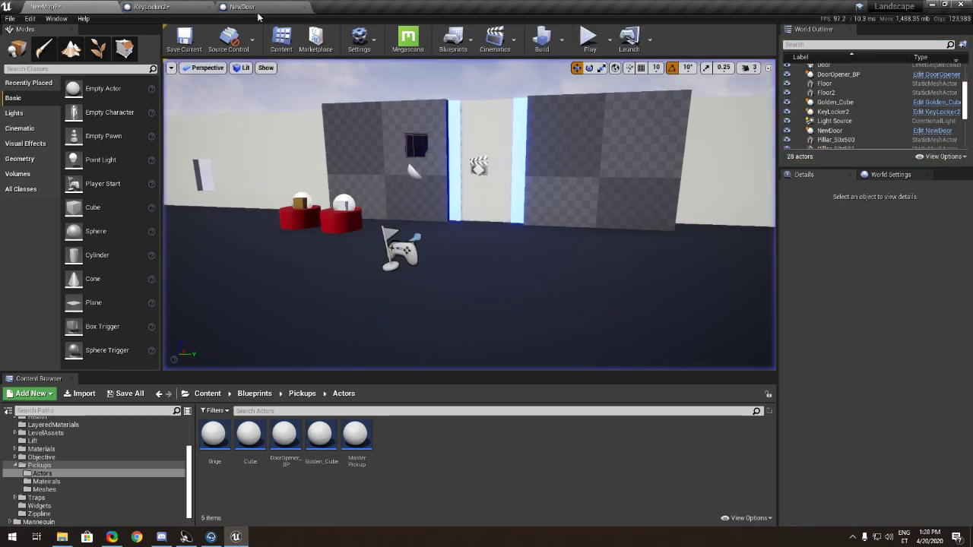
{"action": "left_click", "coordinate": [242, 6]}
{"action": "scroll", "coordinate": [394, 126], "scroll_direction": "down", "scroll_amount": 3}
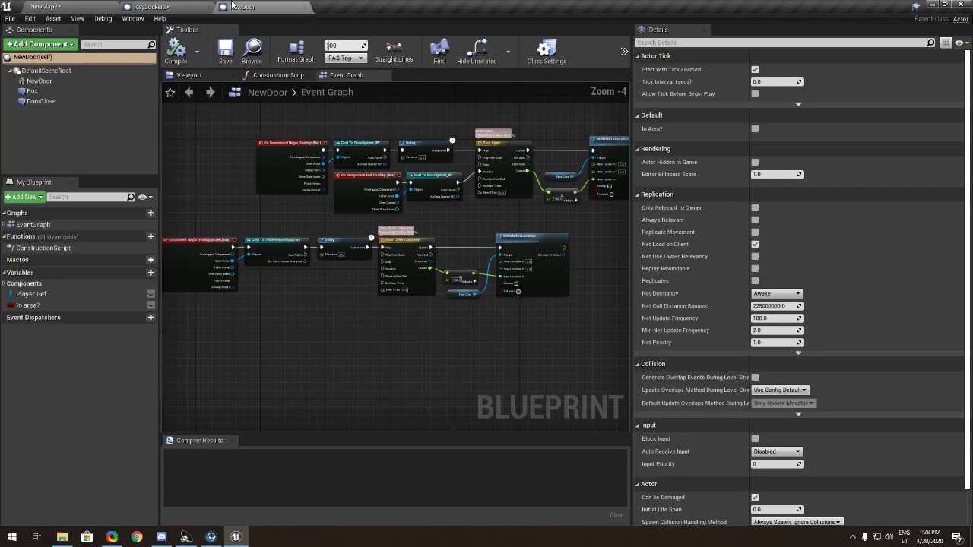
- Add a Set Visibility node targeting TextRender1 in KeyLocker2's event graph and connect it after the 1.1-second Delay
{"action": "left_click", "coordinate": [151, 6]}
{"action": "scroll", "coordinate": [448, 114], "scroll_direction": "down", "scroll_amount": 5}
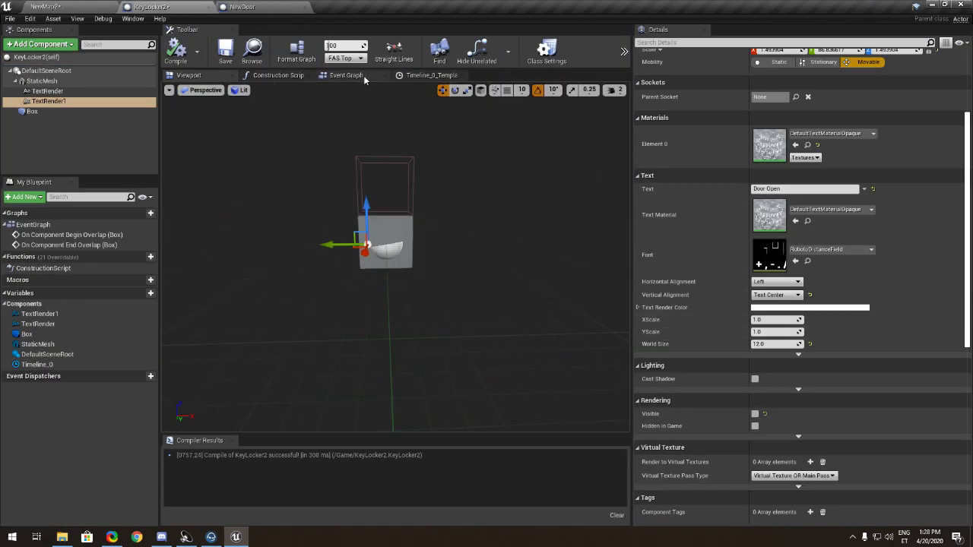
{"action": "left_click", "coordinate": [418, 76]}
{"action": "left_click", "coordinate": [464, 75]}
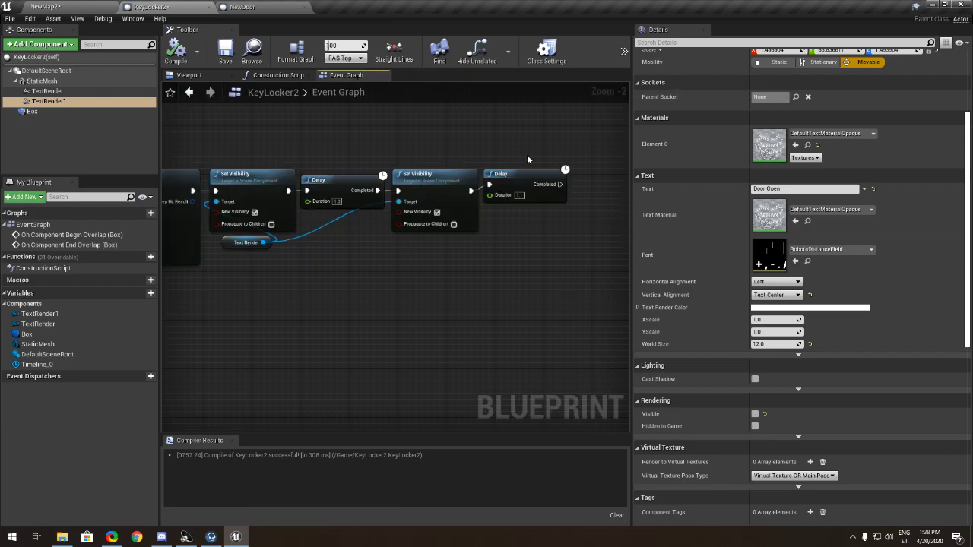
{"action": "right_click_drag", "start_coordinate": [528, 159], "coordinate": [474, 197]}
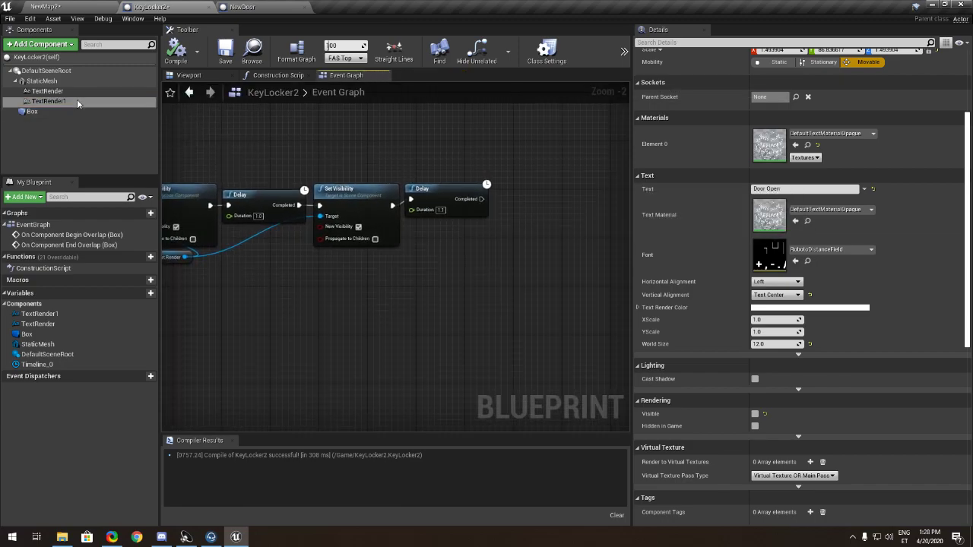
{"action": "left_click_drag", "start_coordinate": [78, 102], "coordinate": [416, 158]}
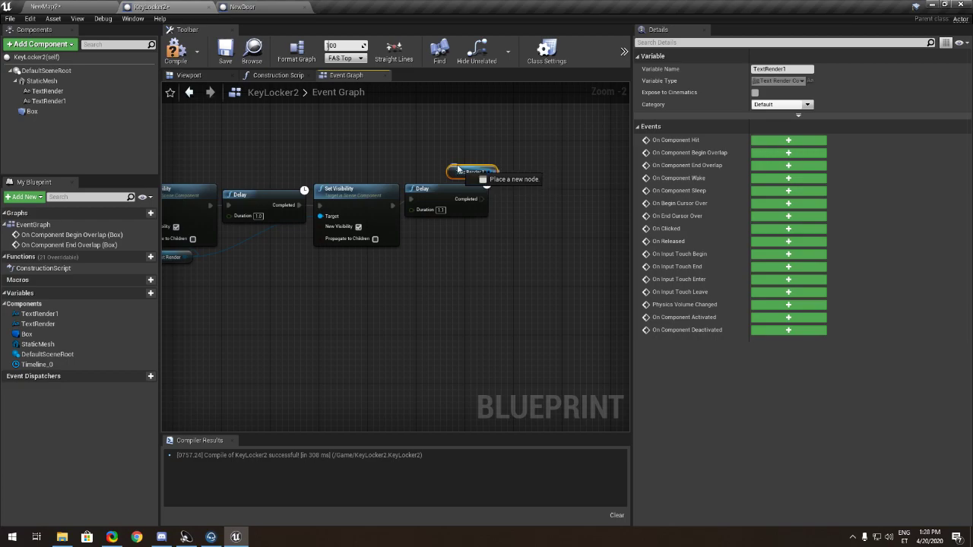
{"action": "left_click_drag", "start_coordinate": [529, 199], "coordinate": [530, 200]}
{"action": "type", "text": "set visibility"}
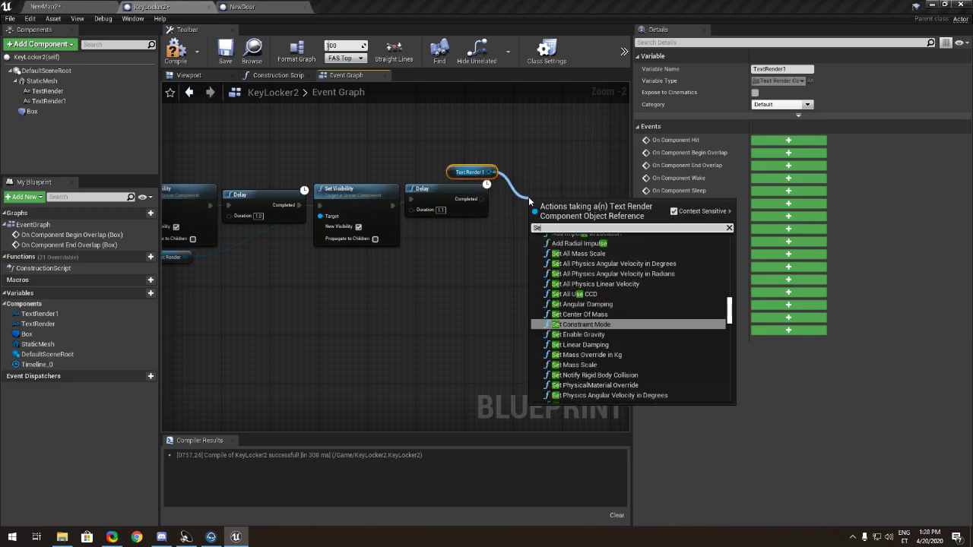
{"action": "key", "text": "Return"}
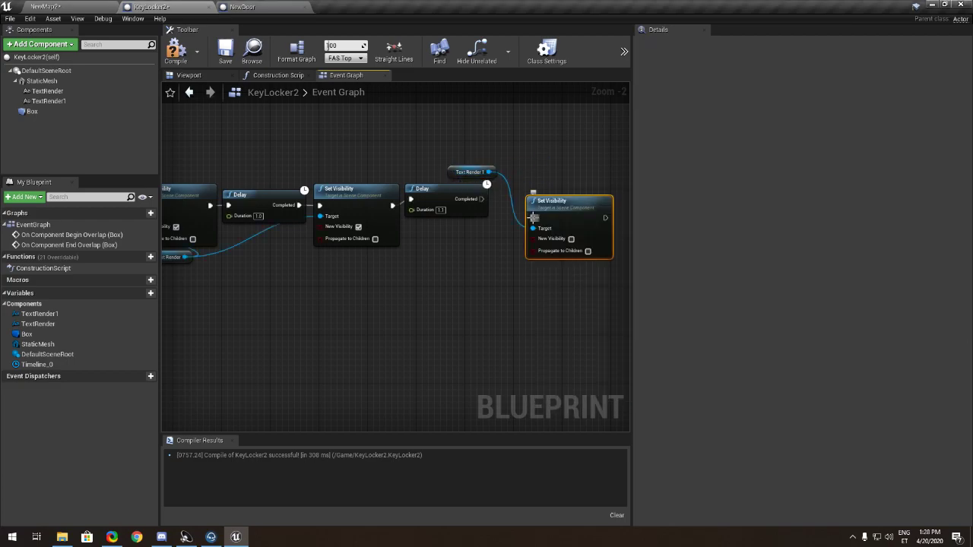
{"action": "left_click_drag", "start_coordinate": [544, 200], "coordinate": [509, 194]}
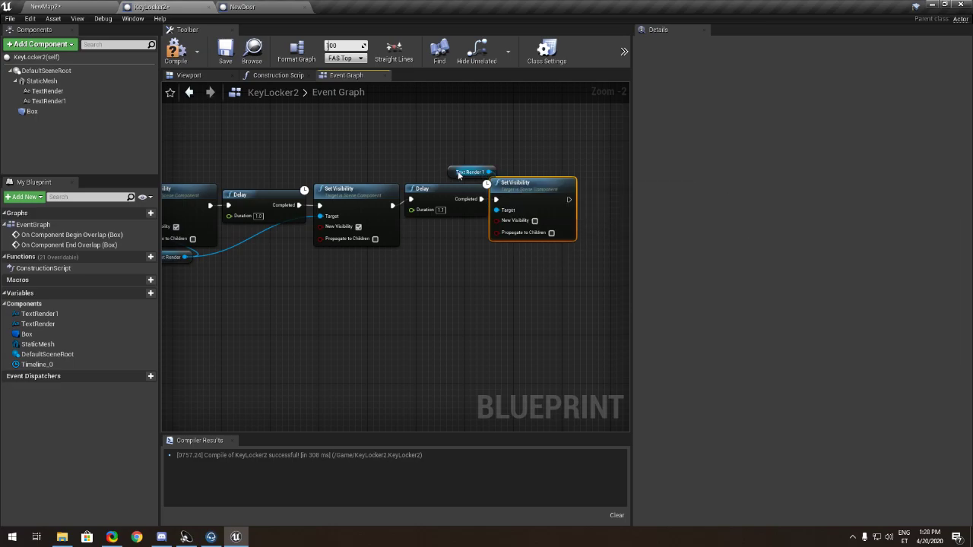
{"action": "left_click", "coordinate": [451, 171]}
- Add a Delay with a Duration of 3 after the TextRender1 Set Visibility node
{"action": "right_click_drag", "start_coordinate": [577, 201], "coordinate": [505, 193]}
{"action": "left_click", "coordinate": [508, 196]}
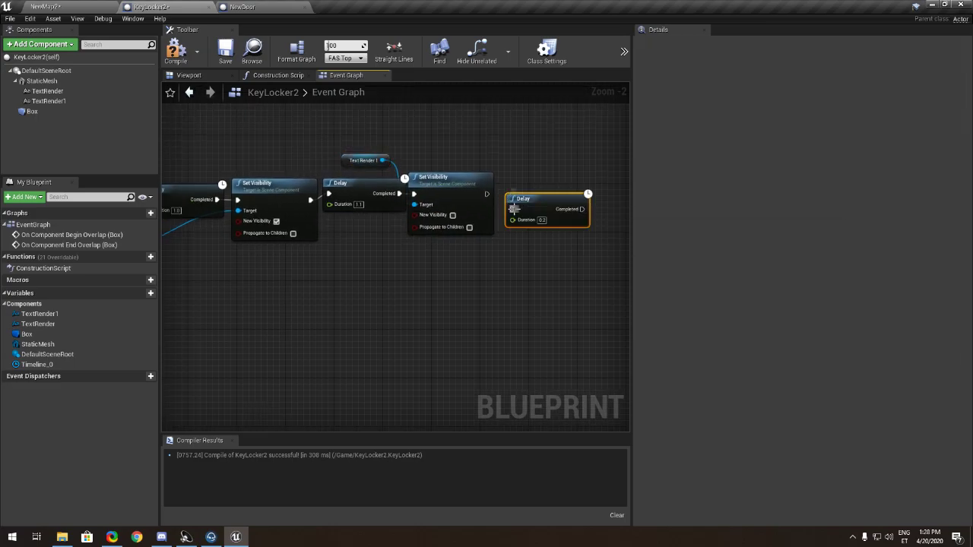
{"action": "left_click_drag", "start_coordinate": [548, 215], "coordinate": [540, 198]}
{"action": "right_click_drag", "start_coordinate": [539, 198], "coordinate": [467, 203]}
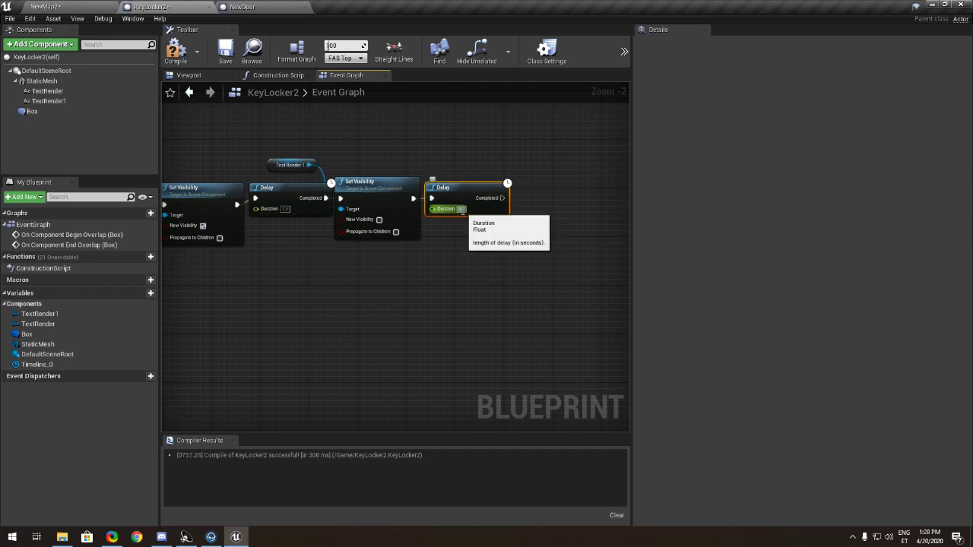
{"action": "left_click", "coordinate": [461, 209]}
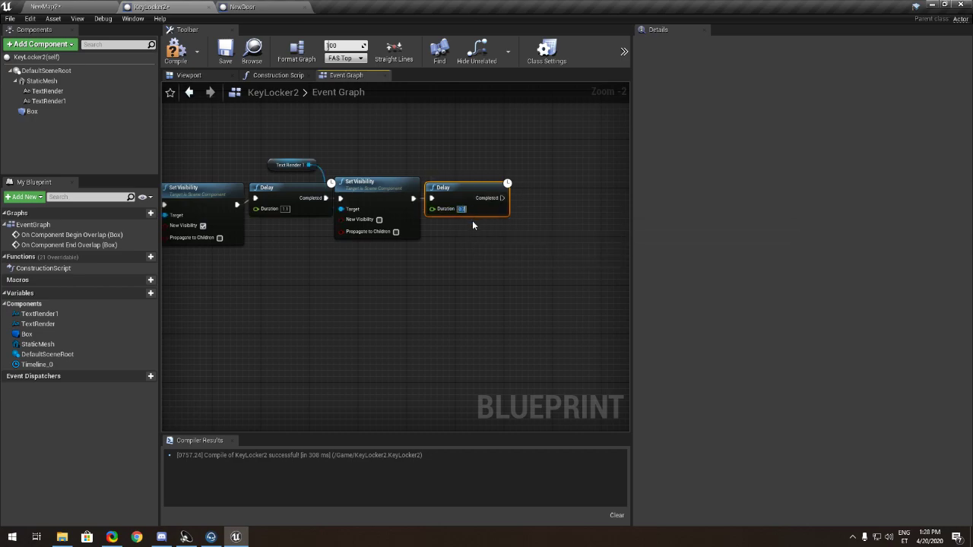
{"action": "type", "text": "3"}
{"action": "key", "text": "Return"}
{"action": "key", "text": "Return"}
- Set the Delay before NewDoor's Door Open timeline to 6 seconds and compile the Blueprint
{"action": "left_click", "coordinate": [242, 6]}
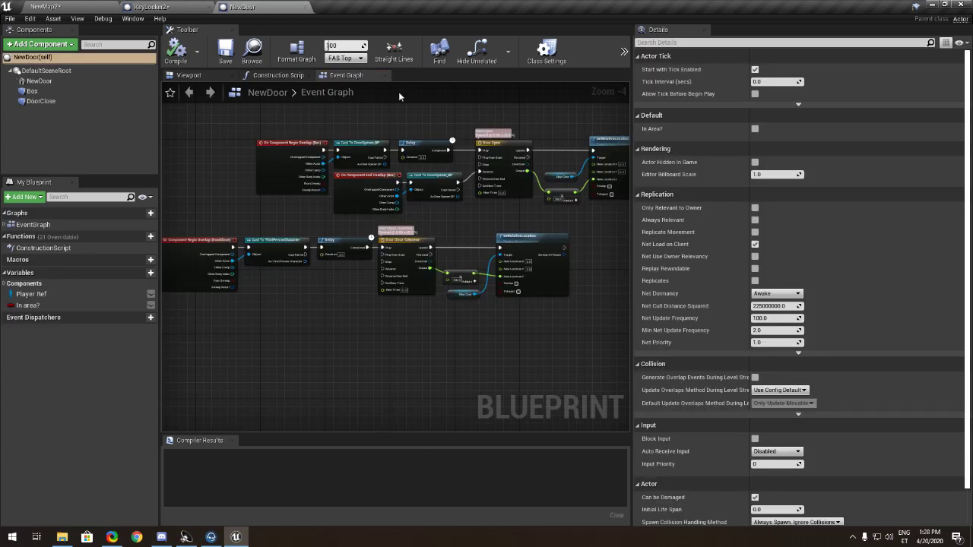
{"action": "scroll", "coordinate": [423, 181], "scroll_direction": "up", "scroll_amount": 5}
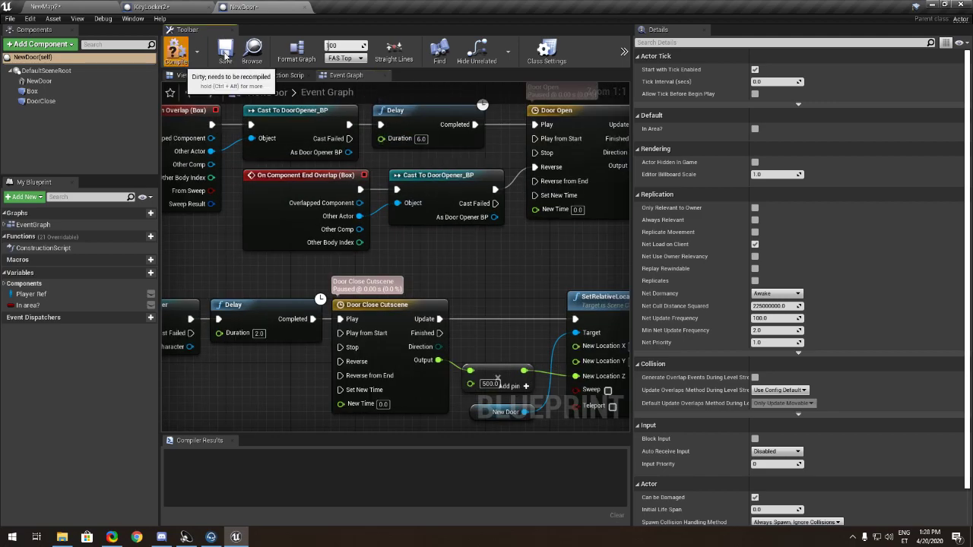
{"action": "left_click", "coordinate": [176, 50]}
- Review KeyLocker2's delay chain, set the Delay before NewDoor's Door Open timeline to 4 seconds, and compile NewDoor
{"action": "left_click", "coordinate": [150, 7]}
{"action": "right_click_drag", "start_coordinate": [266, 176], "coordinate": [599, 165]}
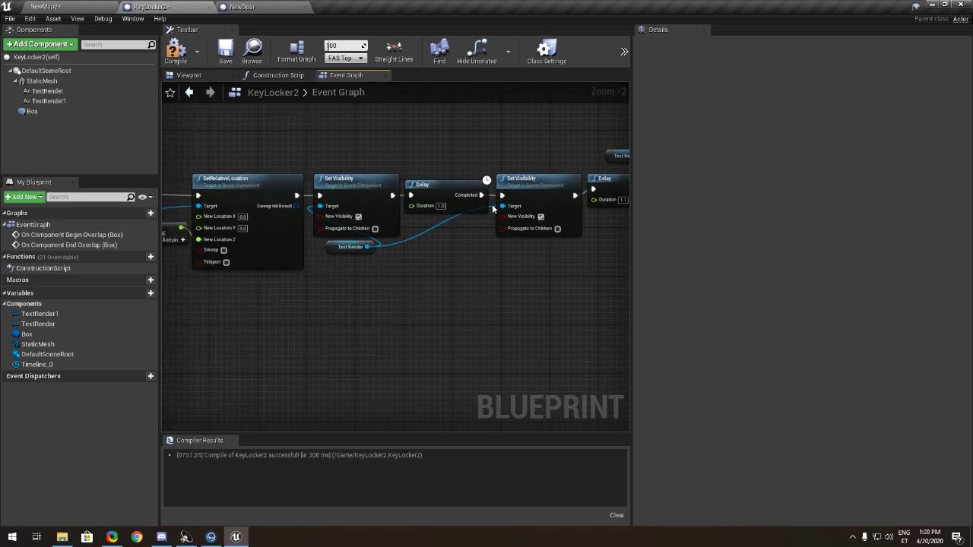
{"action": "right_click_drag", "start_coordinate": [304, 183], "coordinate": [602, 185]}
{"action": "right_click_drag", "start_coordinate": [806, 210], "coordinate": [457, 240]}
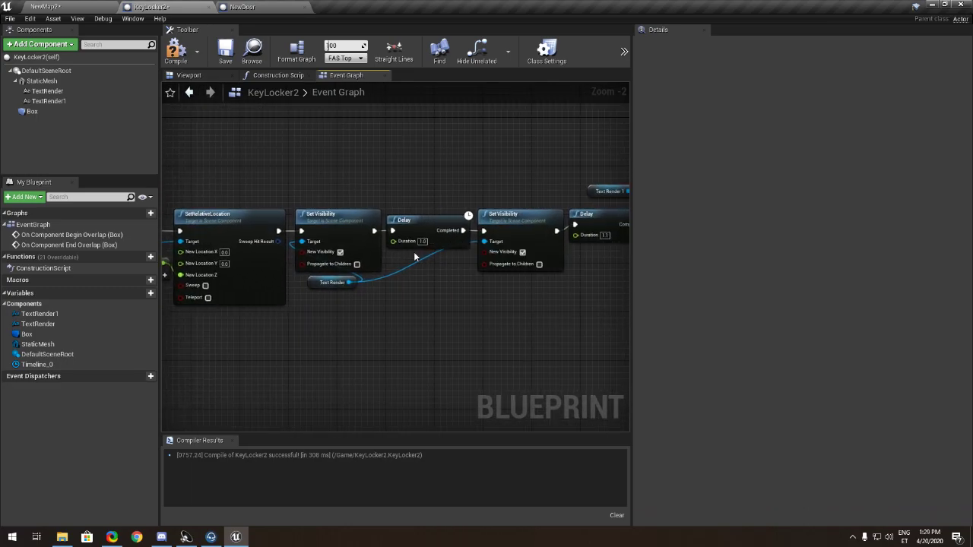
{"action": "right_click_drag", "start_coordinate": [603, 247], "coordinate": [446, 255]}
{"action": "right_click_drag", "start_coordinate": [618, 233], "coordinate": [463, 251]}
{"action": "left_click", "coordinate": [249, 6]}
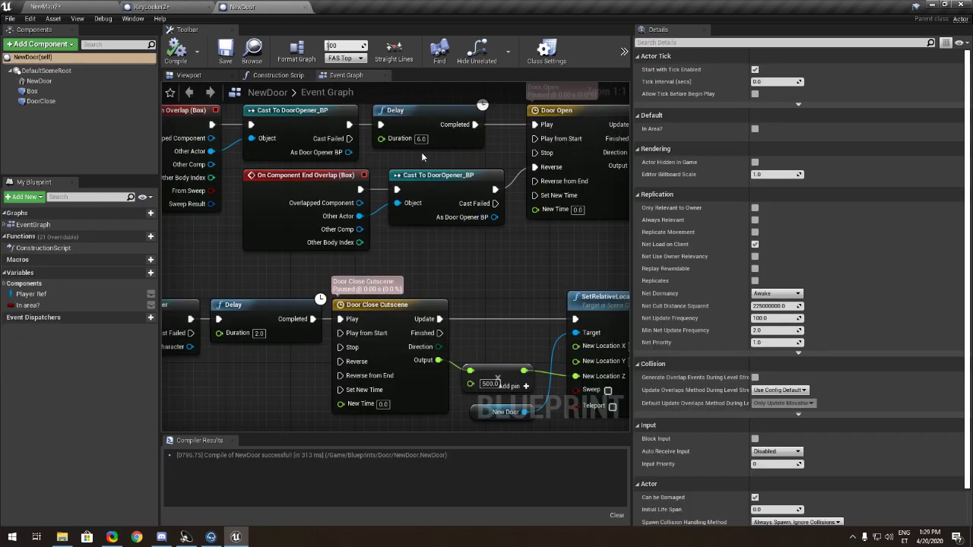
{"action": "left_click", "coordinate": [420, 138]}
{"action": "type", "text": "4"}
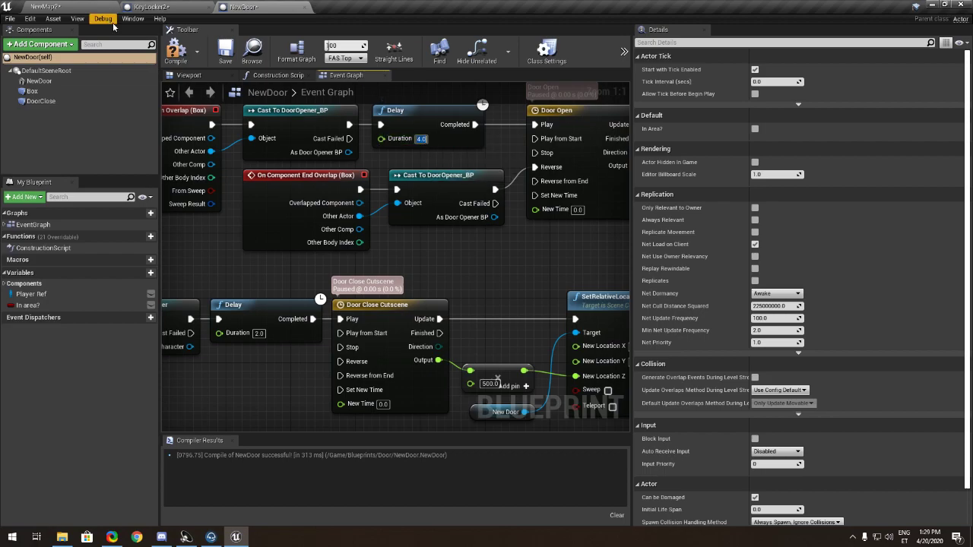
{"action": "left_click", "coordinate": [67, 6]}
{"action": "left_click", "coordinate": [249, 6]}
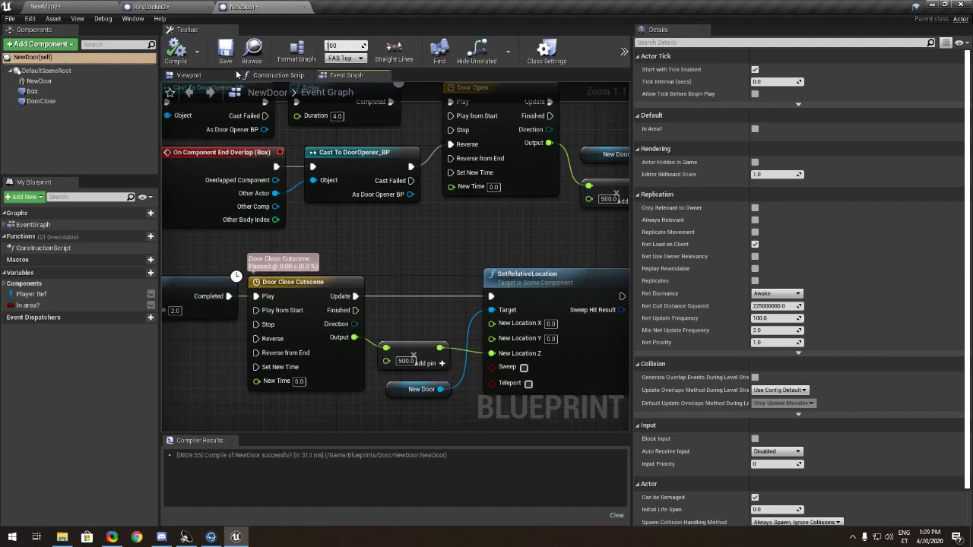
- Duplicate the TextRender1 reference in KeyLocker2's event graph and place the copy above the last Delay
{"action": "left_click", "coordinate": [188, 6]}
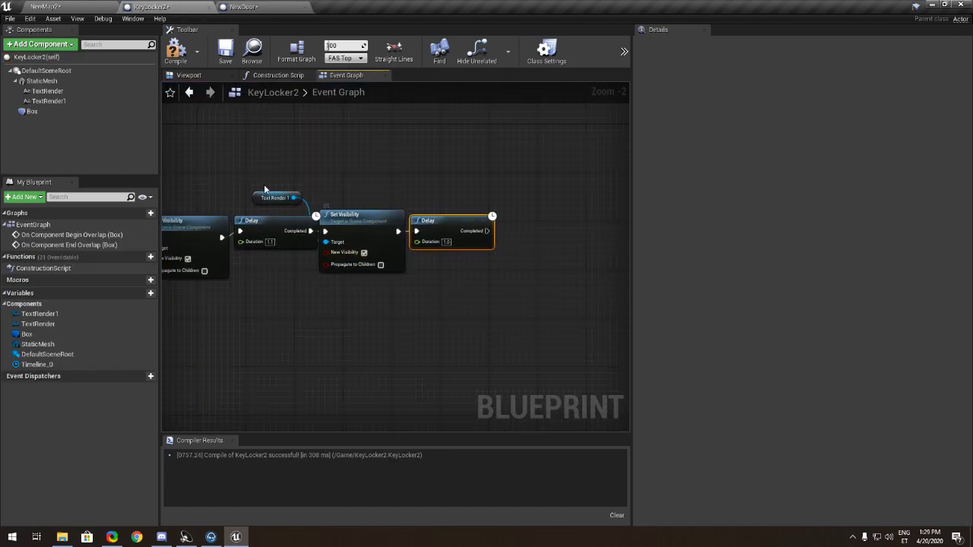
{"action": "left_click", "coordinate": [258, 196]}
{"action": "left_click_drag", "start_coordinate": [260, 196], "coordinate": [267, 204]}
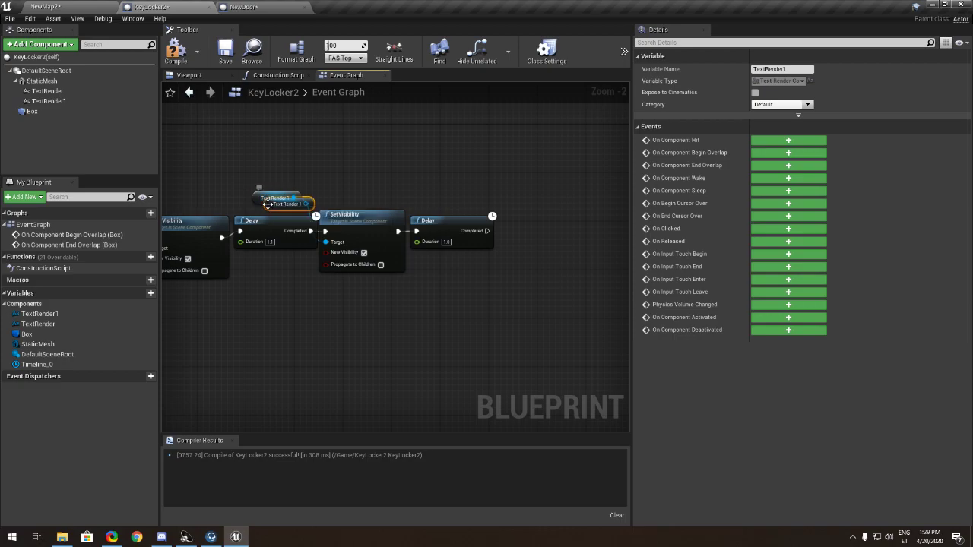
{"action": "left_click_drag", "start_coordinate": [447, 207], "coordinate": [517, 228]}
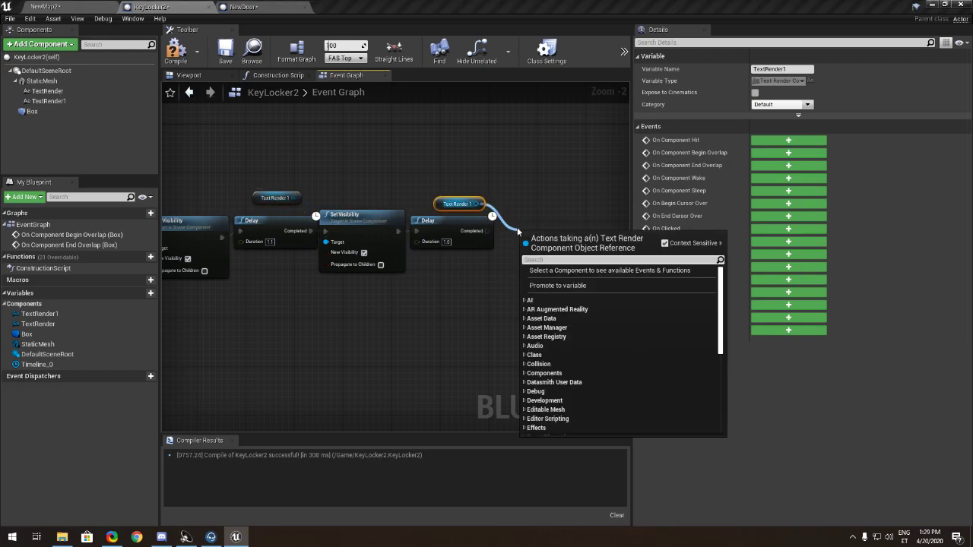
- Duplicate Set Visibility after the last Delay, connect it with the copied TextRender1 as target, turn New Visibility off, and compile
{"action": "left_click_drag", "start_coordinate": [390, 214], "coordinate": [395, 219]}
{"action": "key", "text": "ctrl+c"}
{"action": "key", "text": "ctrl+v"}
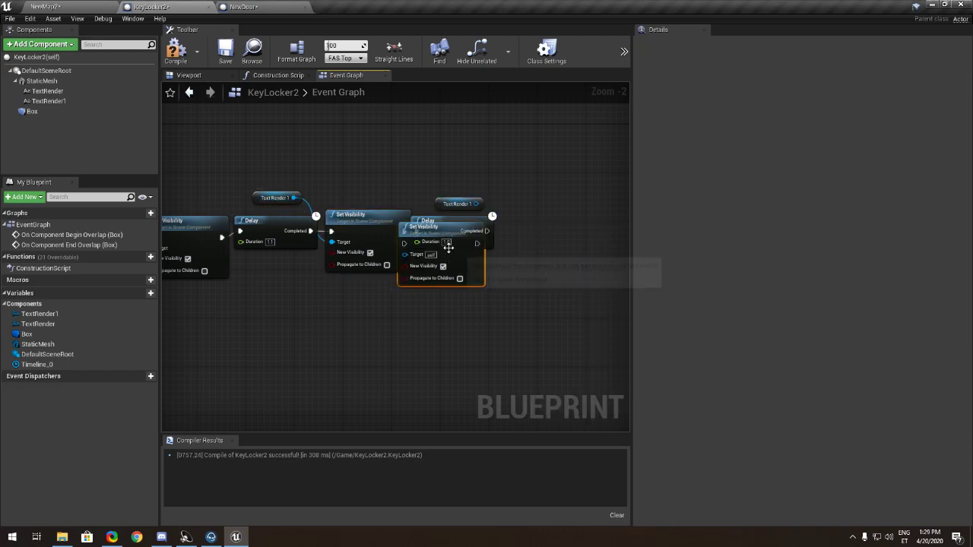
{"action": "left_click_drag", "start_coordinate": [448, 245], "coordinate": [548, 238]}
{"action": "left_click_drag", "start_coordinate": [473, 263], "coordinate": [577, 251]}
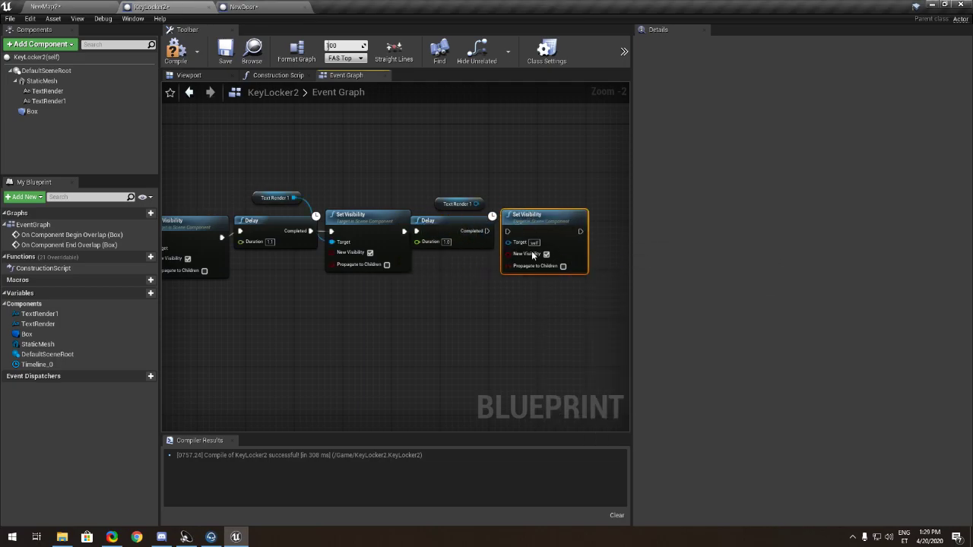
{"action": "left_click_drag", "start_coordinate": [476, 204], "coordinate": [516, 248]}
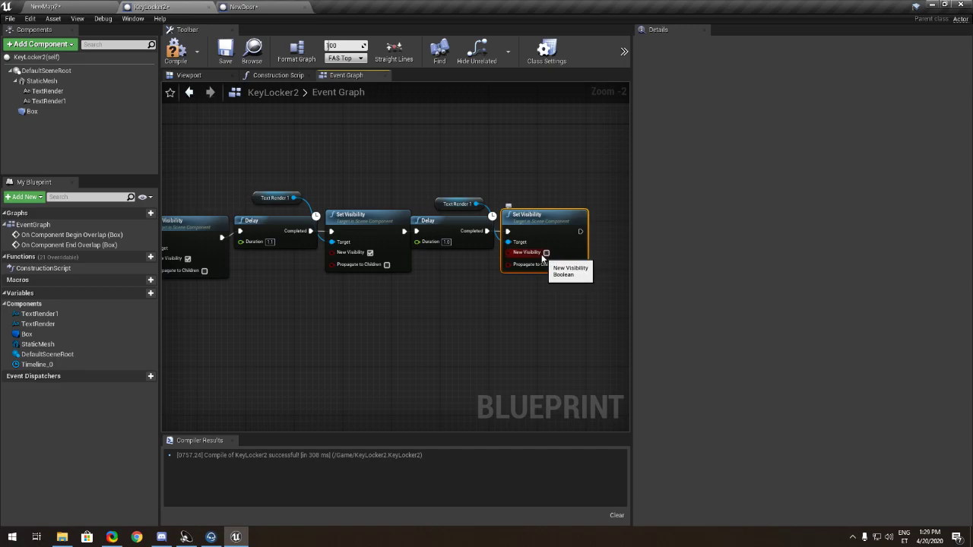
{"action": "left_click", "coordinate": [176, 52]}
- Nudge the visibility and delay nodes slightly away from SetRelativeLocation and save KeyLocker2
{"action": "scroll", "coordinate": [456, 141], "scroll_direction": "down", "scroll_amount": 3}
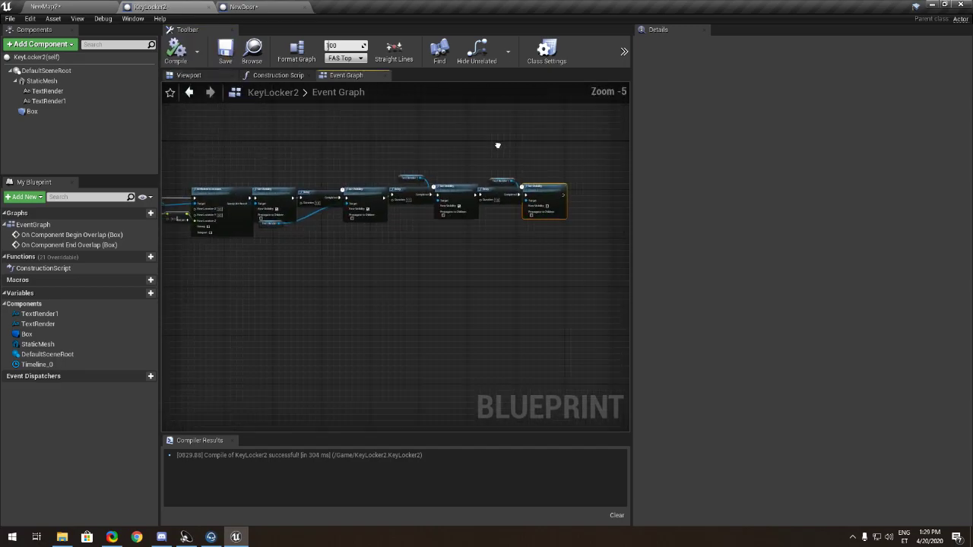
{"action": "left_click_drag", "start_coordinate": [560, 153], "coordinate": [276, 231]}
{"action": "key", "text": "Right"}
{"action": "key", "text": "Right"}
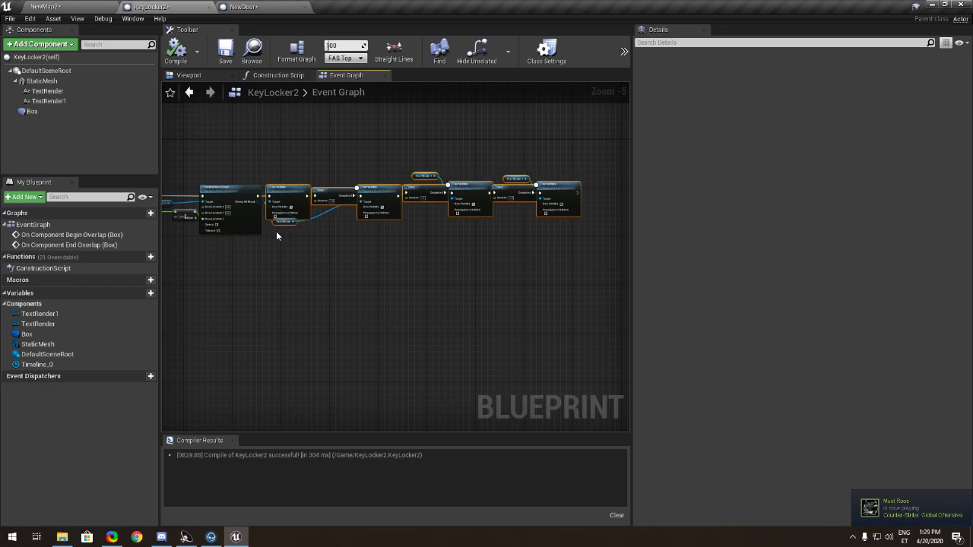
{"action": "left_click", "coordinate": [227, 61]}
{"action": "left_click", "coordinate": [225, 52]}
- Play the level, carry the DoorOpener_BP cube to the key locker to test the text sequence, and stop
{"action": "left_click", "coordinate": [46, 6]}
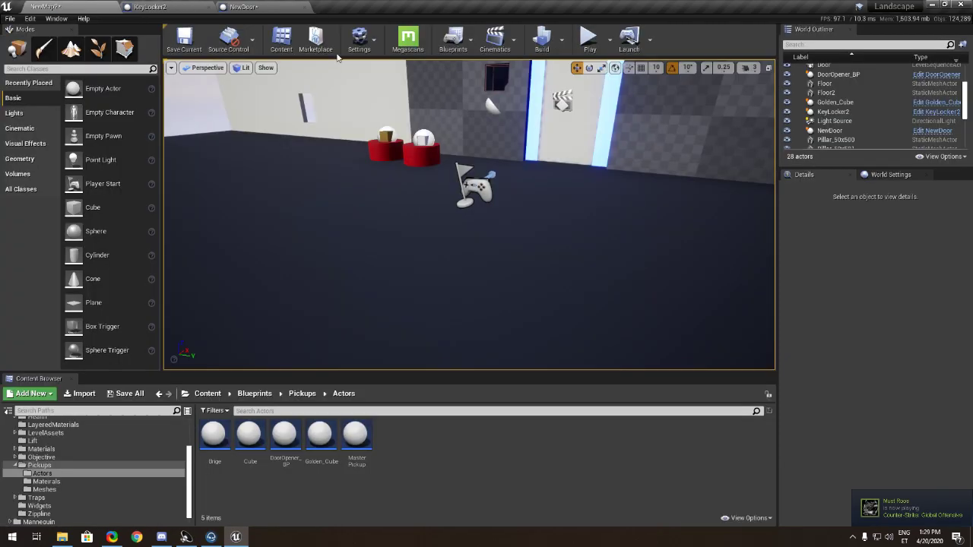
{"action": "left_click", "coordinate": [590, 38]}
{"action": "key", "text": "w"}
{"action": "key", "text": "e"}
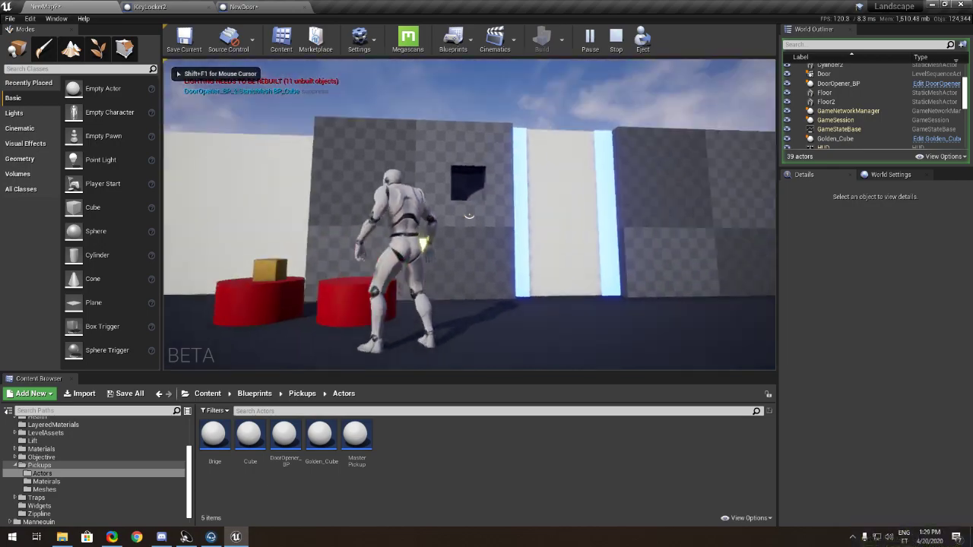
{"action": "key", "text": "a"}
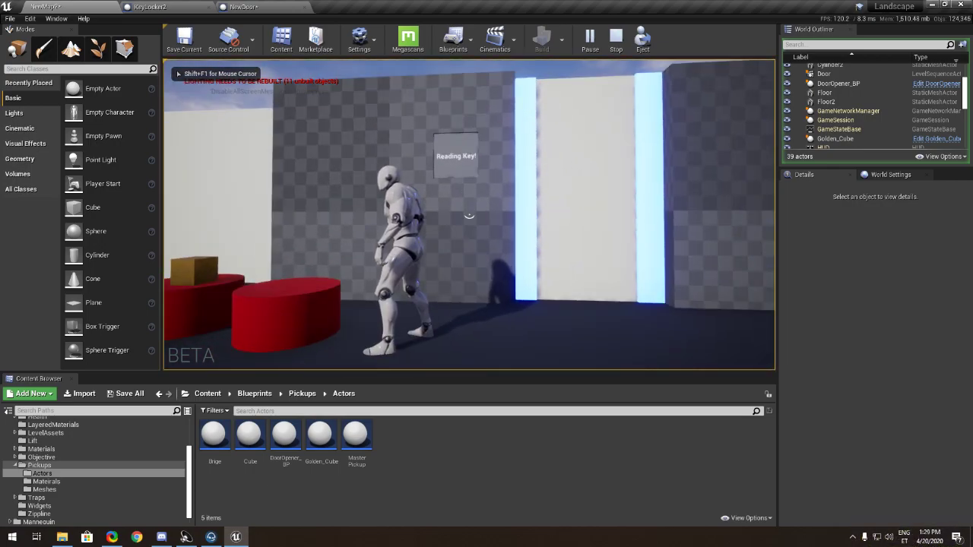
{"action": "key", "text": "Escape"}
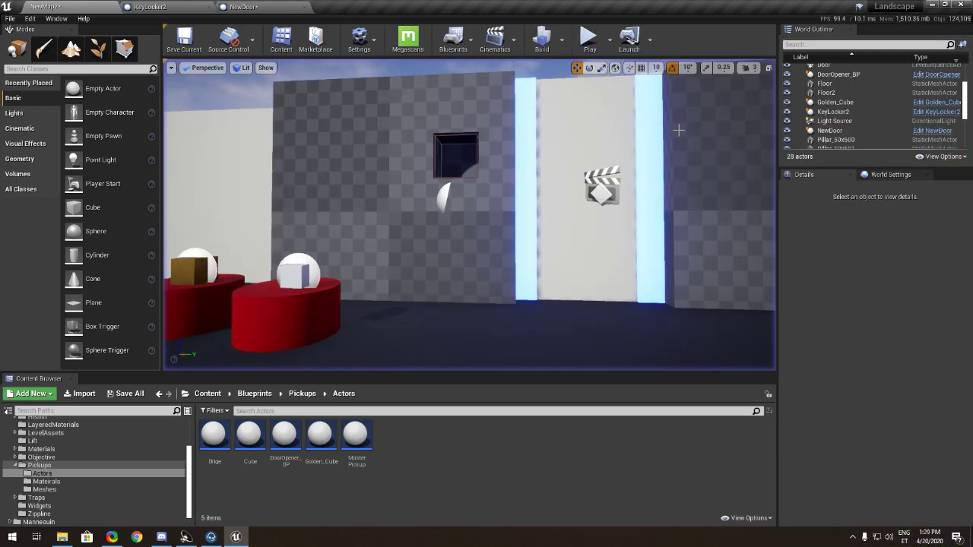
- Turn off New Visibility on TextRender's second Set Visibility node in KeyLocker2 and compile the Blueprint
{"action": "left_click", "coordinate": [243, 6]}
{"action": "scroll", "coordinate": [603, 178], "scroll_direction": "down", "scroll_amount": 3}
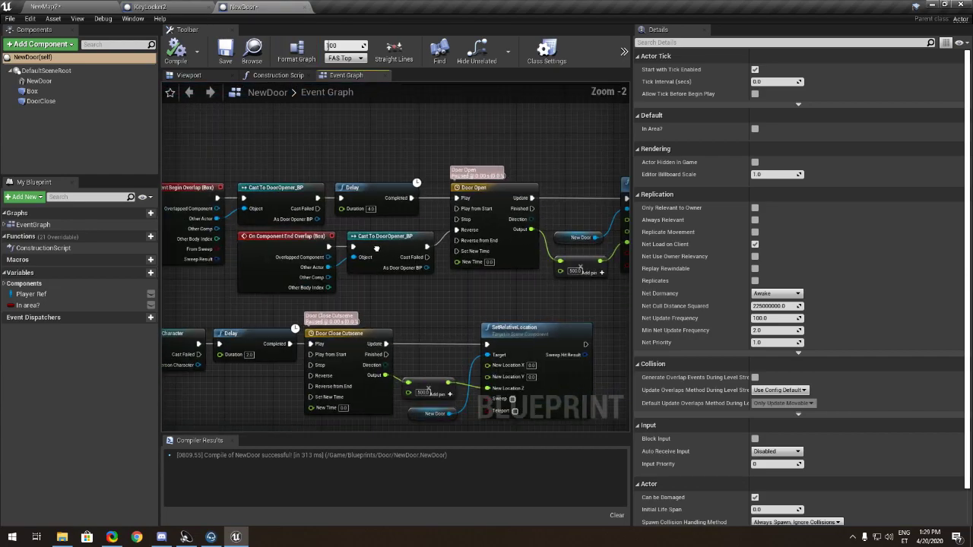
{"action": "right_click_drag", "start_coordinate": [604, 180], "coordinate": [291, 200]}
{"action": "left_click", "coordinate": [183, 7]}
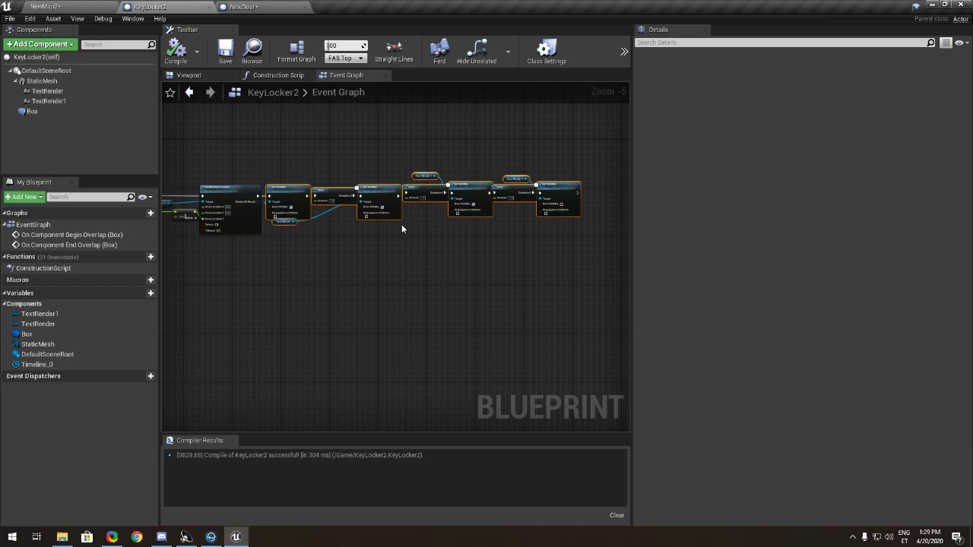
{"action": "scroll", "coordinate": [401, 224], "scroll_direction": "up", "scroll_amount": 1}
{"action": "right_click_drag", "start_coordinate": [424, 224], "coordinate": [570, 241]}
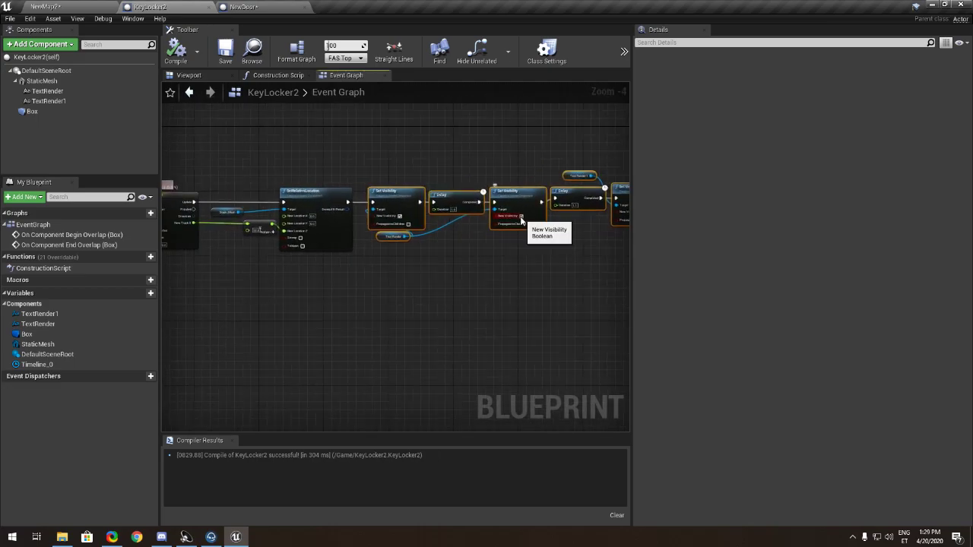
{"action": "right_click_drag", "start_coordinate": [521, 222], "coordinate": [278, 248]}
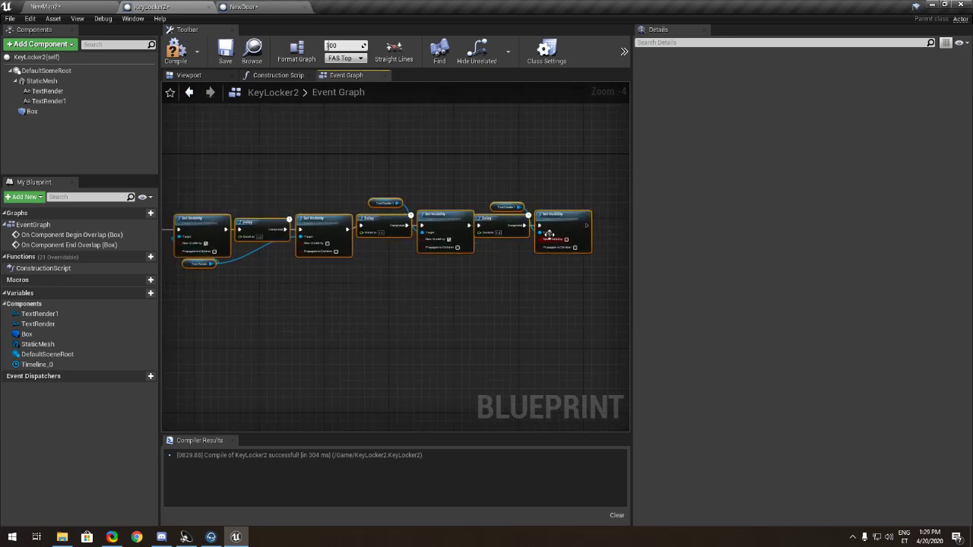
{"action": "left_click", "coordinate": [173, 47]}
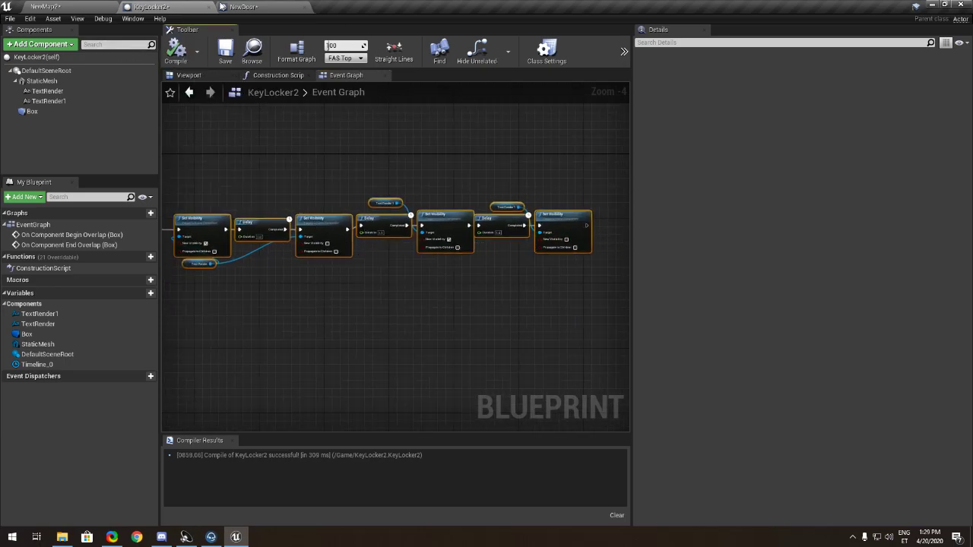
- Run the level again, insert the cube into the locker to check that the text hides, and end the run
{"action": "left_click", "coordinate": [103, 6]}
{"action": "left_click", "coordinate": [587, 38]}
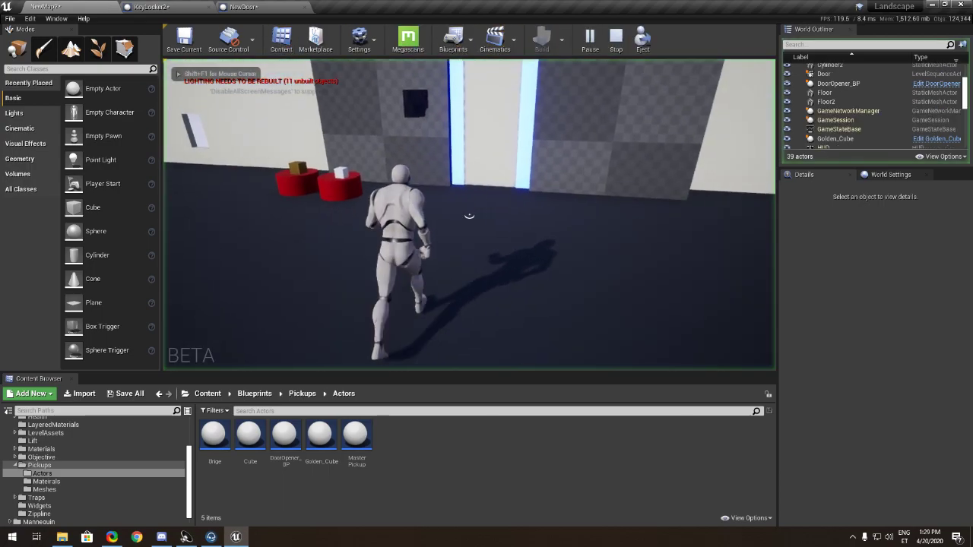
{"action": "key", "text": "e"}
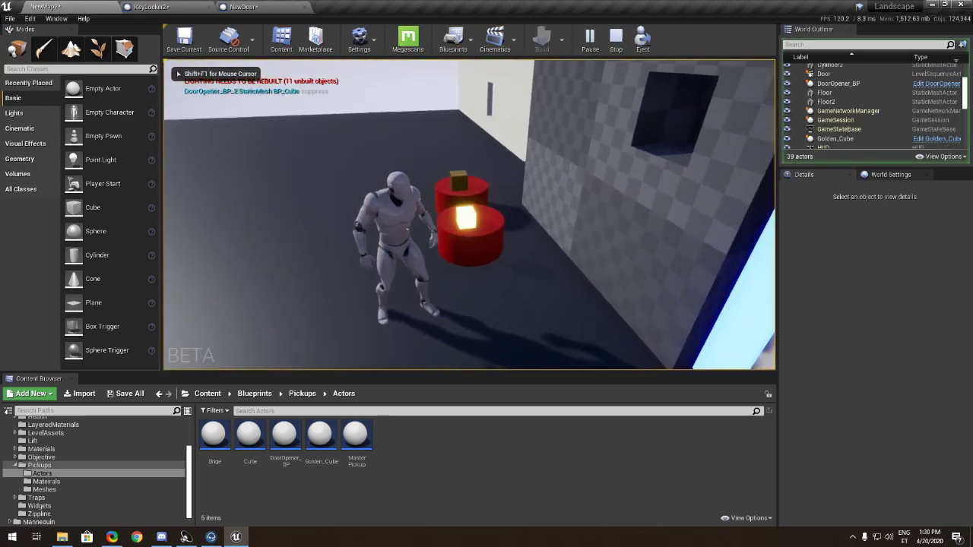
{"action": "key", "text": "w"}
{"action": "key", "text": "e"}
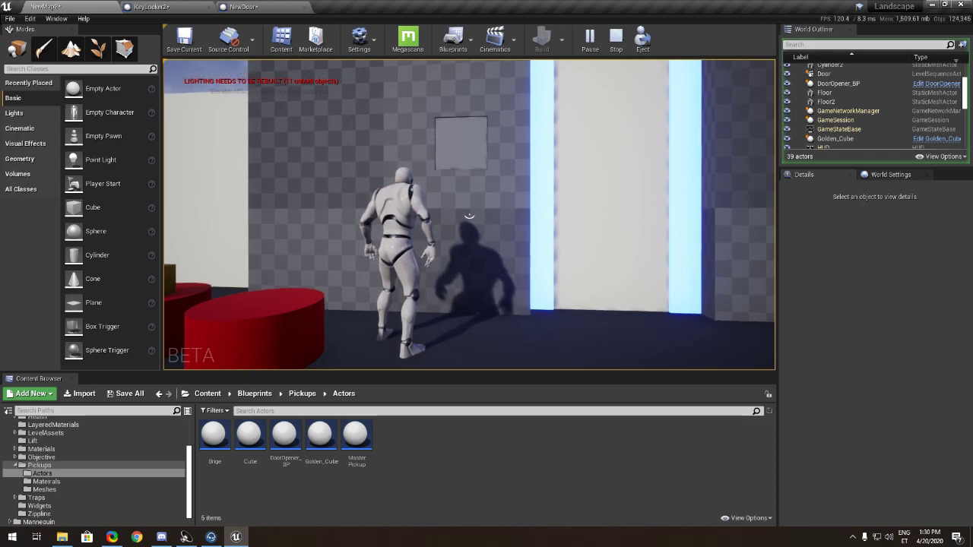
{"action": "key", "text": "Escape"}
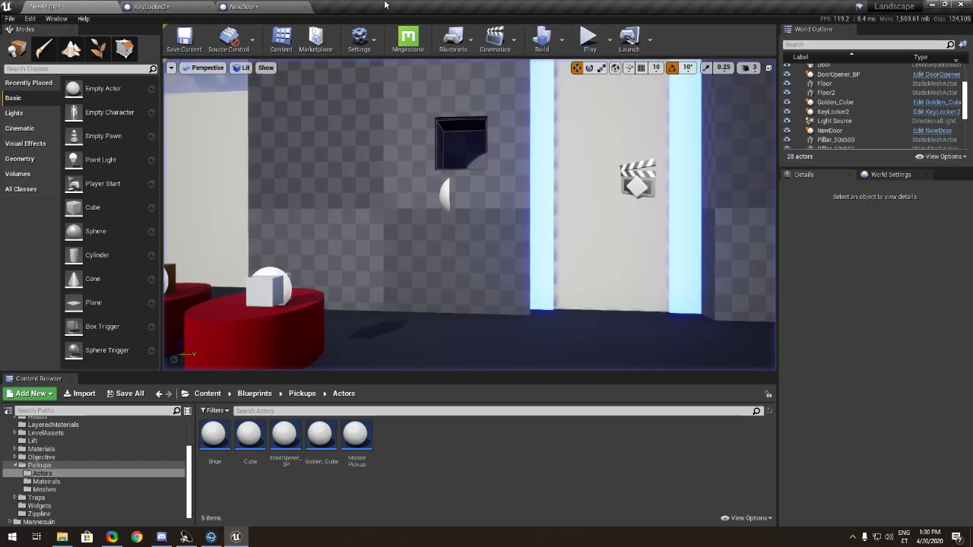
- Compare KeyLocker2's text delays with NewDoor's graph and adjust the Duration of the Delay before the Door Open timeline
{"action": "left_click", "coordinate": [251, 6]}
{"action": "scroll", "coordinate": [404, 204], "scroll_direction": "down", "scroll_amount": 2}
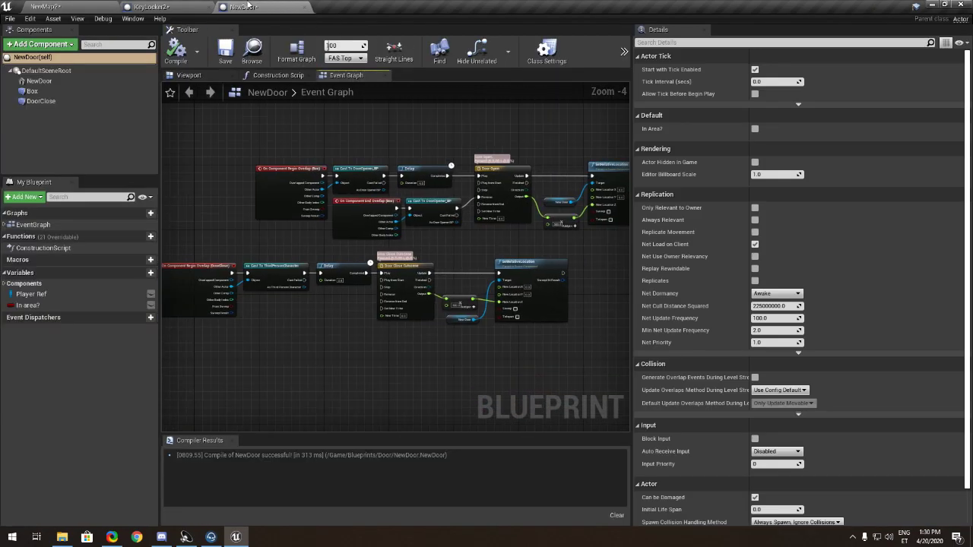
{"action": "left_click", "coordinate": [182, 7]}
{"action": "right_click_drag", "start_coordinate": [249, 189], "coordinate": [394, 184]}
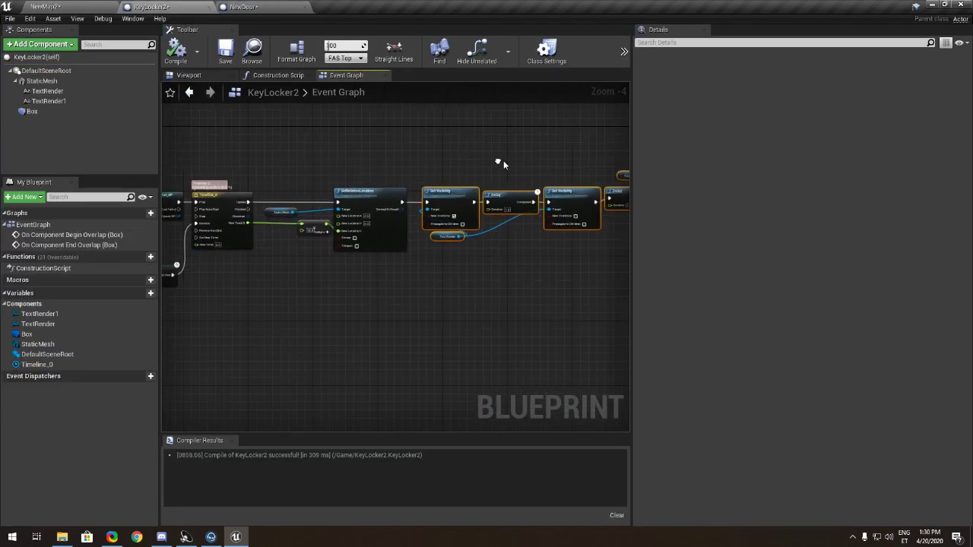
{"action": "right_click_drag", "start_coordinate": [498, 162], "coordinate": [504, 163]}
{"action": "right_click_drag", "start_coordinate": [445, 200], "coordinate": [387, 199]}
{"action": "right_click_drag", "start_coordinate": [522, 179], "coordinate": [477, 201]}
{"action": "right_click_drag", "start_coordinate": [559, 211], "coordinate": [441, 218]}
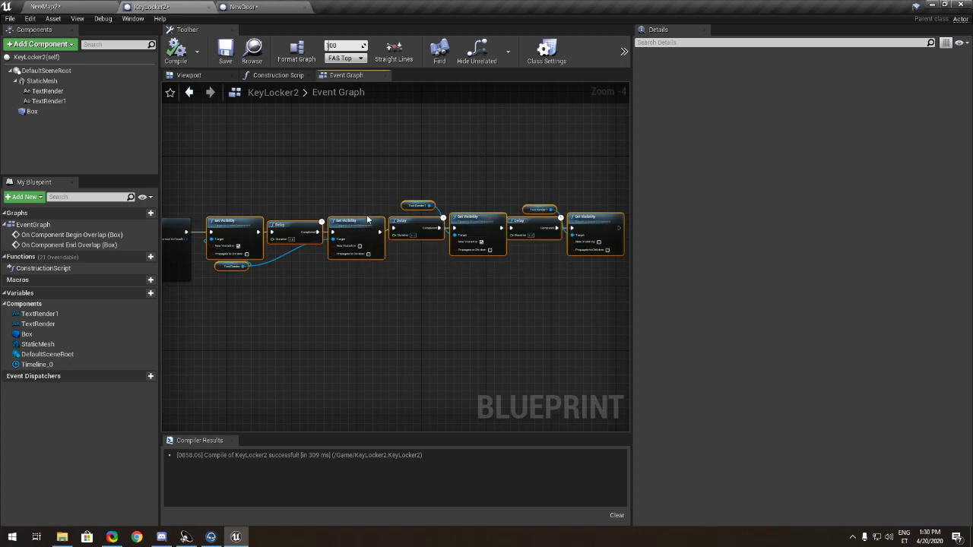
{"action": "scroll", "coordinate": [367, 220], "scroll_direction": "up", "scroll_amount": 2}
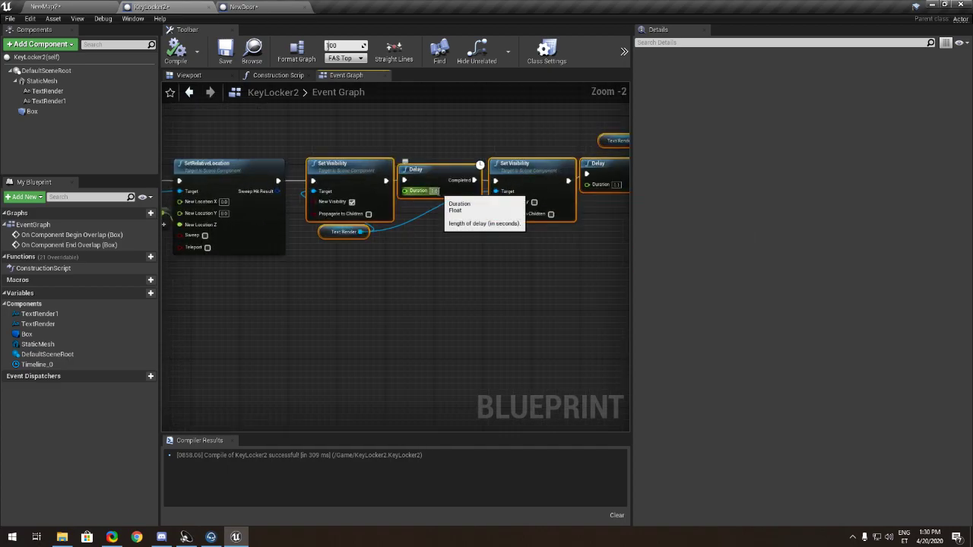
{"action": "right_click_drag", "start_coordinate": [415, 199], "coordinate": [232, 224]}
{"action": "right_click_drag", "start_coordinate": [602, 235], "coordinate": [474, 252]}
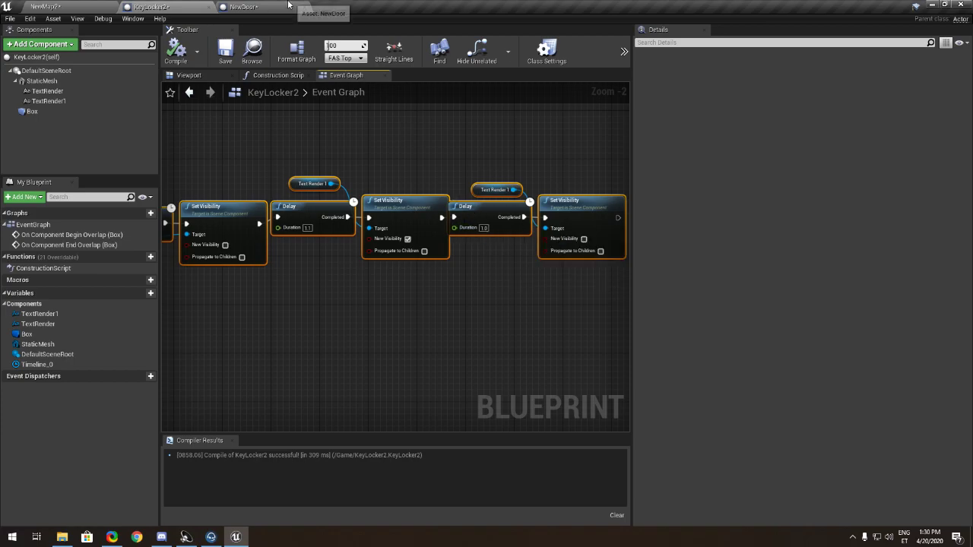
{"action": "left_click", "coordinate": [288, 4]}
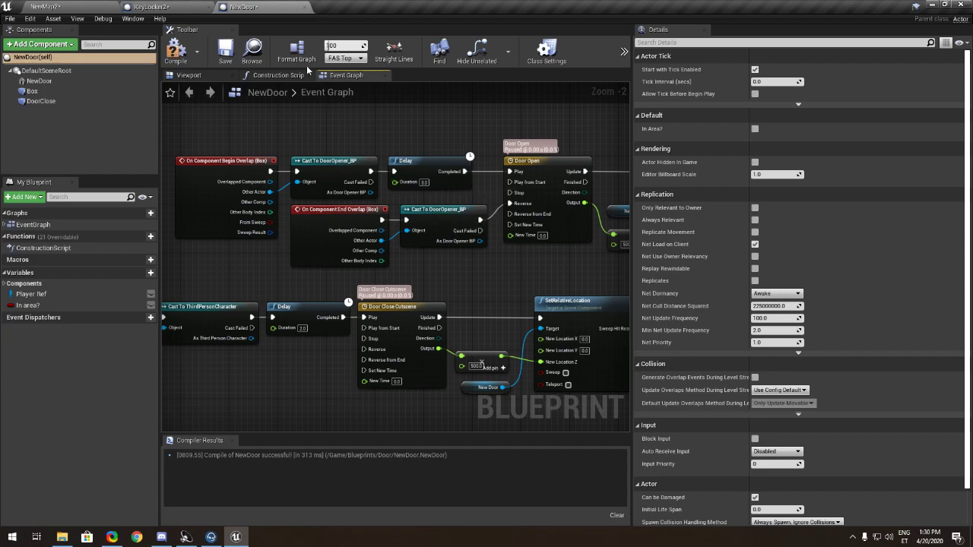
- Play the level, carry the DoorOpener_BP cube into the key locker to check the door's timing against the text, and stop
{"action": "left_click", "coordinate": [45, 6]}
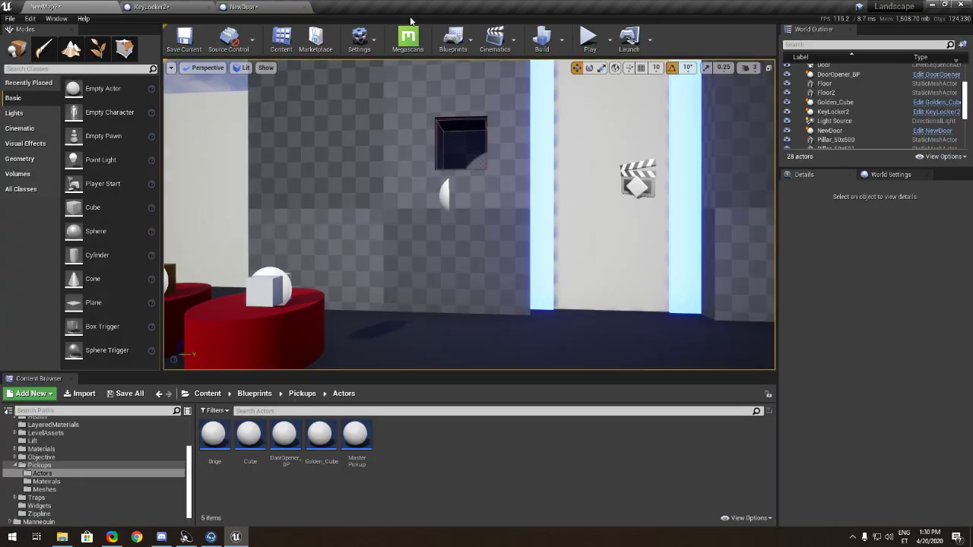
{"action": "left_click", "coordinate": [589, 36]}
{"action": "key", "text": "w"}
{"action": "key", "text": "e"}
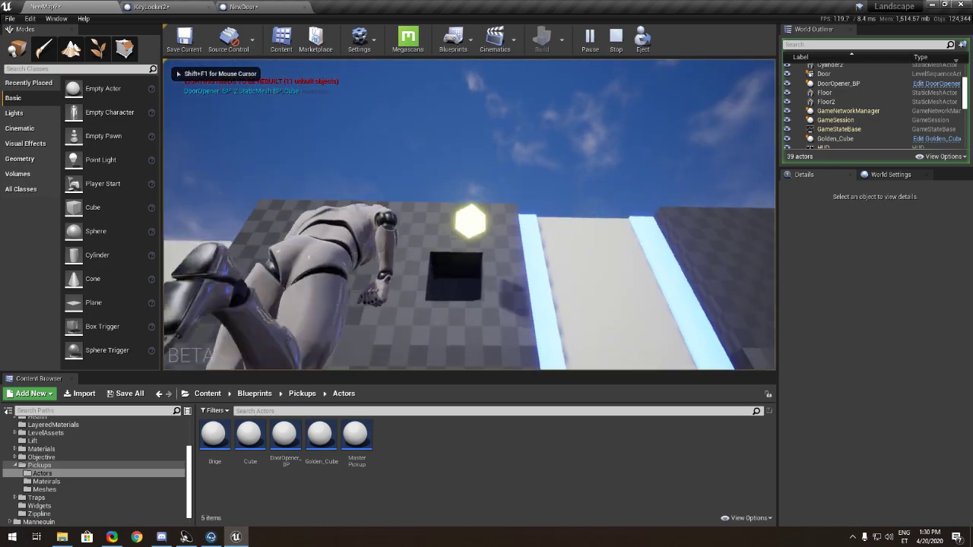
{"action": "key", "text": "s"}
{"action": "key", "text": "w"}
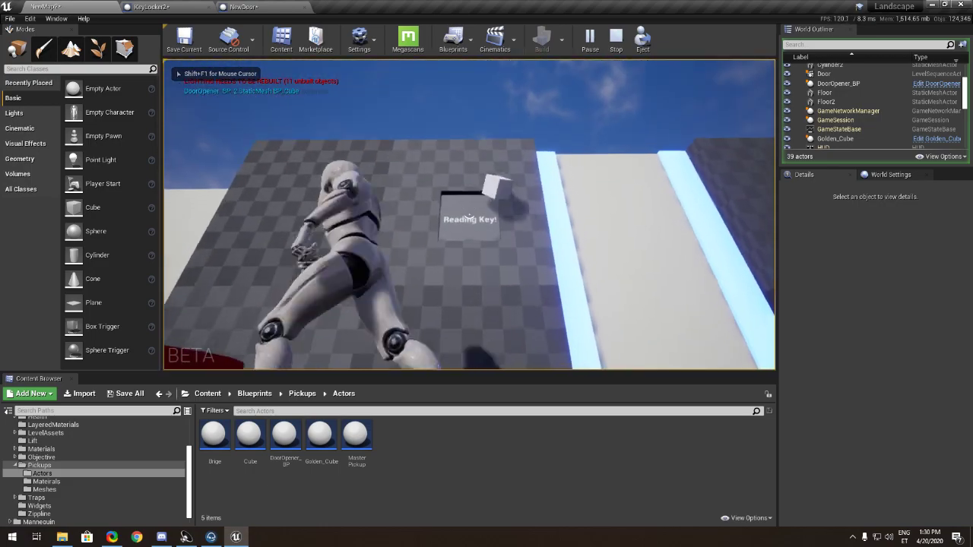
{"action": "key", "text": "a"}
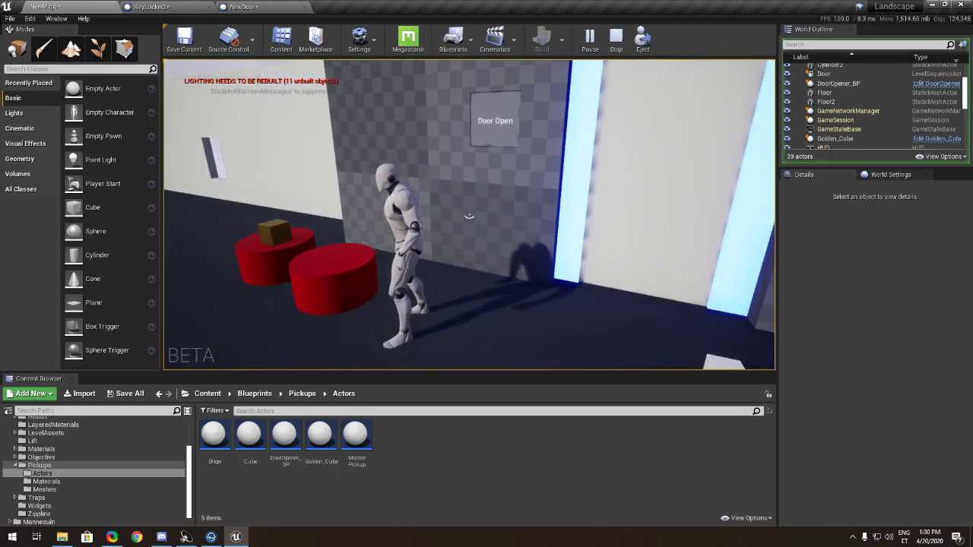
{"action": "key", "text": "Escape"}
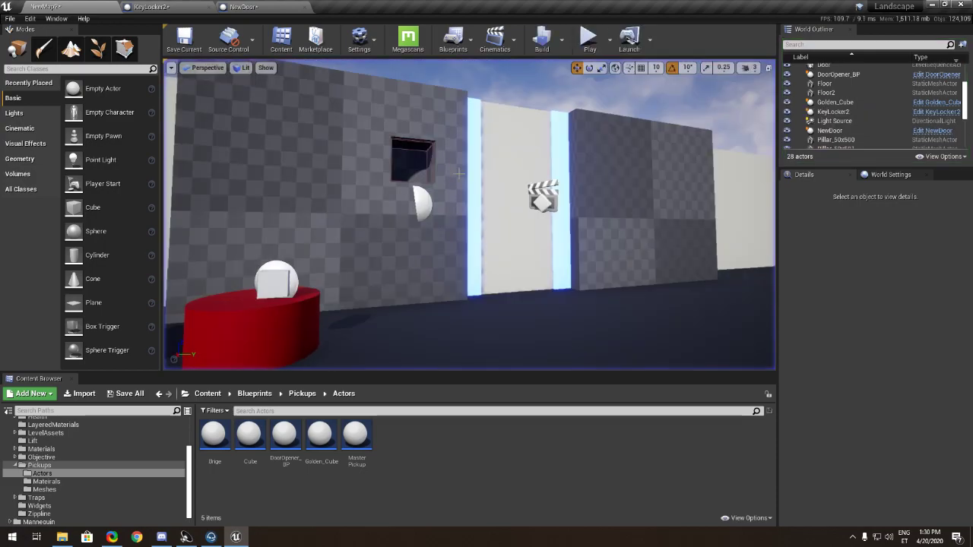
- Set the Duration of NewDoor's Delay before the Door Open timeline to 2.6 and compile the Blueprint
{"action": "left_click", "coordinate": [248, 6]}
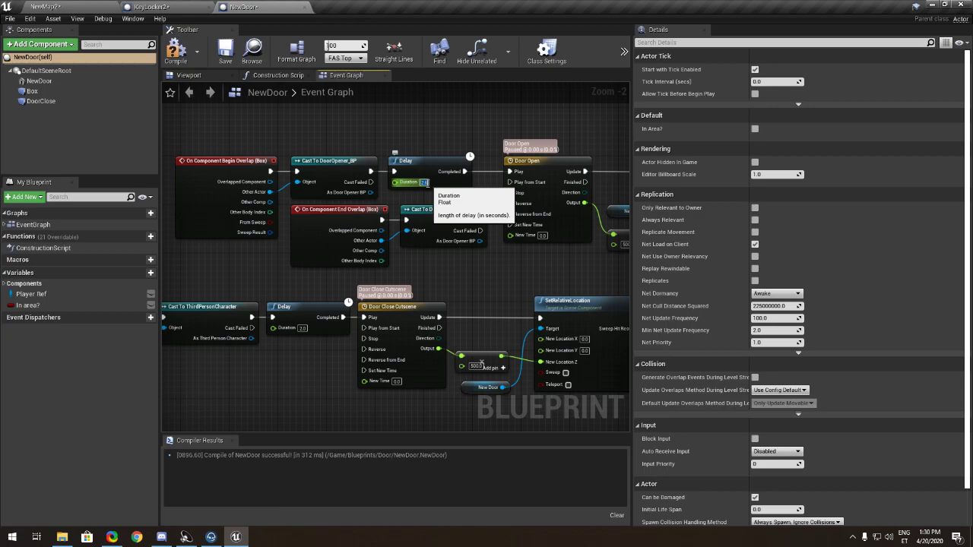
{"action": "left_click", "coordinate": [176, 62]}
- Run the level again, insert the DoorOpener_BP cube, watch when the door opens, and end the run
{"action": "left_click", "coordinate": [84, 7]}
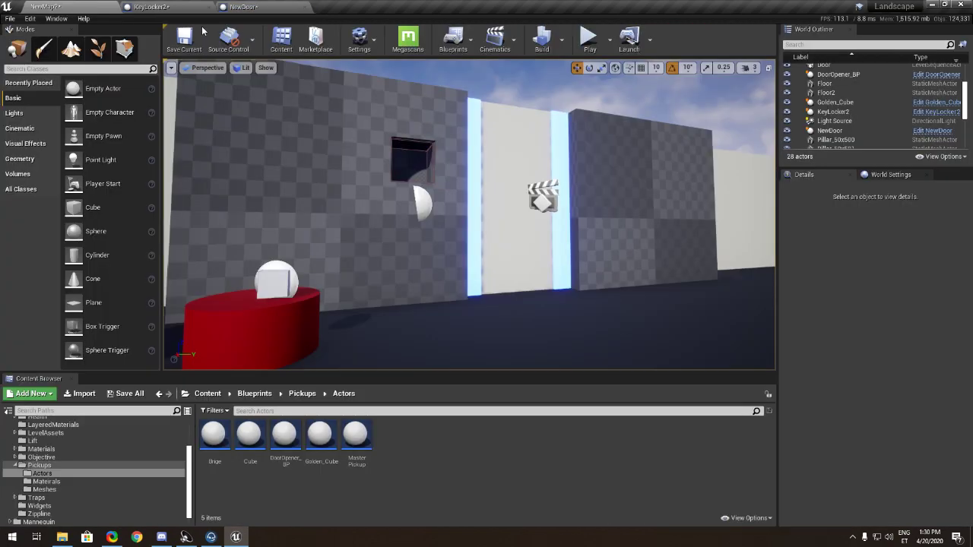
{"action": "left_click", "coordinate": [590, 38]}
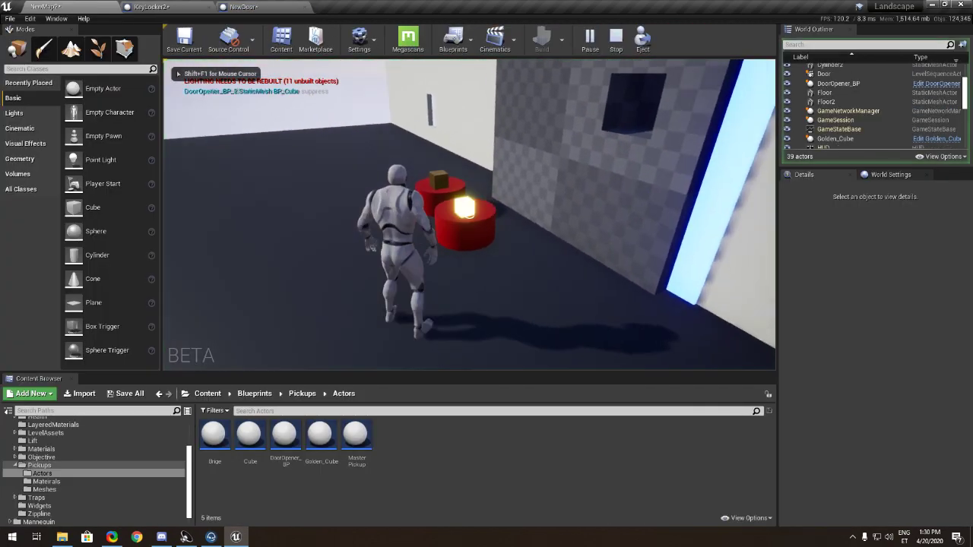
{"action": "key", "text": "e"}
{"action": "key", "text": "w"}
{"action": "key", "text": "s"}
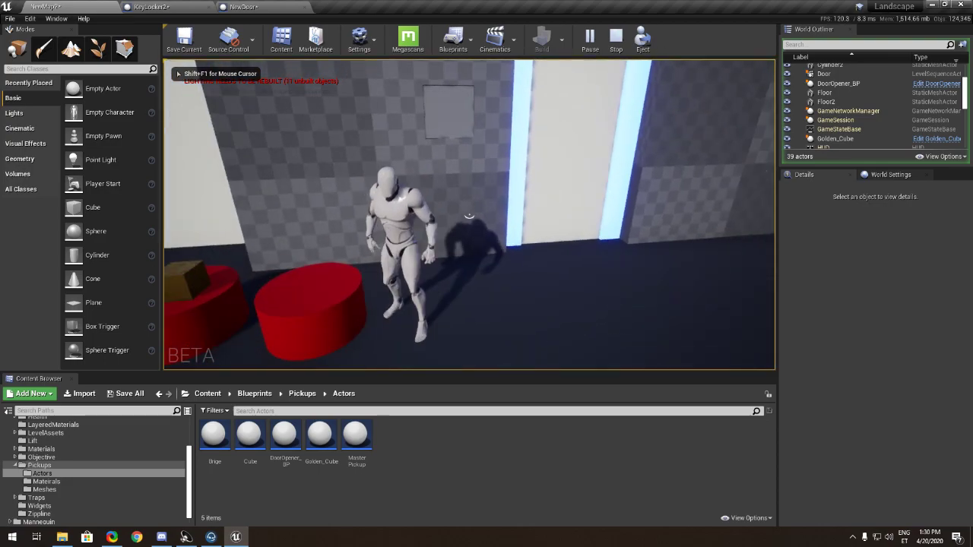
{"action": "key", "text": "s"}
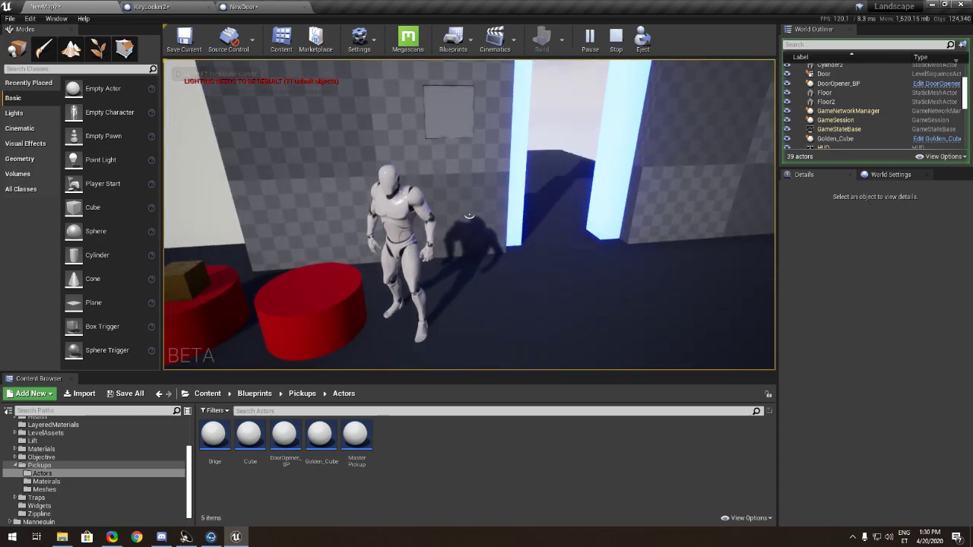
{"action": "key", "text": "Escape"}
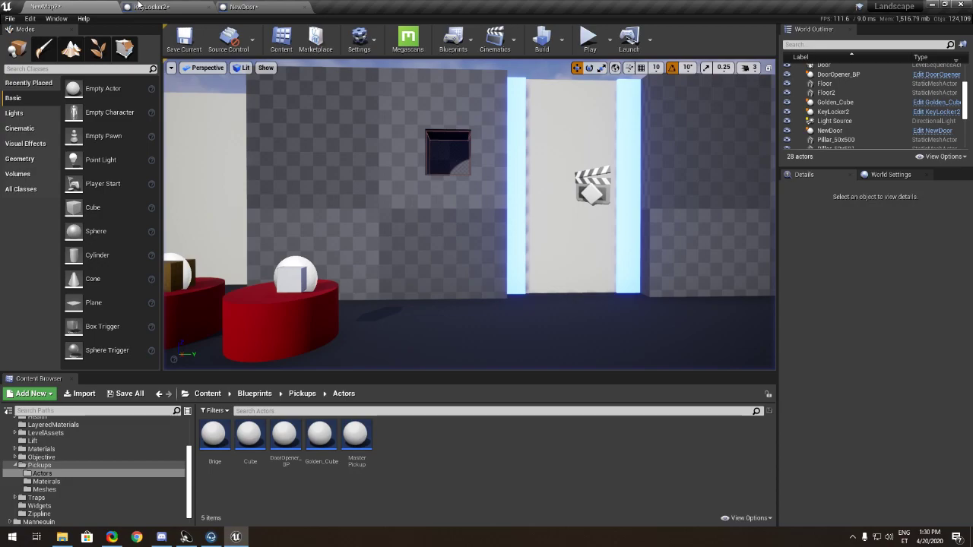
- Set the Duration of KeyLocker2's Delay between hiding TextRender and showing TextRender1 to 0.5 and compile the Blueprint
{"action": "left_click", "coordinate": [246, 7]}
{"action": "scroll", "coordinate": [392, 252], "scroll_direction": "up", "scroll_amount": 1}
{"action": "right_click_drag", "start_coordinate": [392, 251], "coordinate": [261, 197]}
{"action": "left_click", "coordinate": [183, 8]}
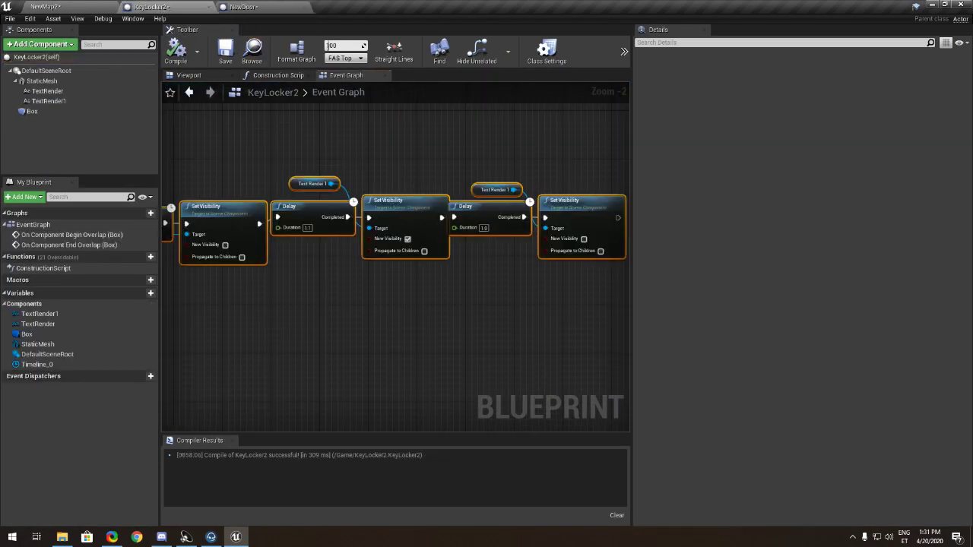
{"action": "right_click_drag", "start_coordinate": [409, 192], "coordinate": [544, 215]}
{"action": "scroll", "coordinate": [543, 216], "scroll_direction": "down", "scroll_amount": 3}
{"action": "right_click_drag", "start_coordinate": [487, 240], "coordinate": [519, 245]}
{"action": "scroll", "coordinate": [519, 245], "scroll_direction": "up", "scroll_amount": 3}
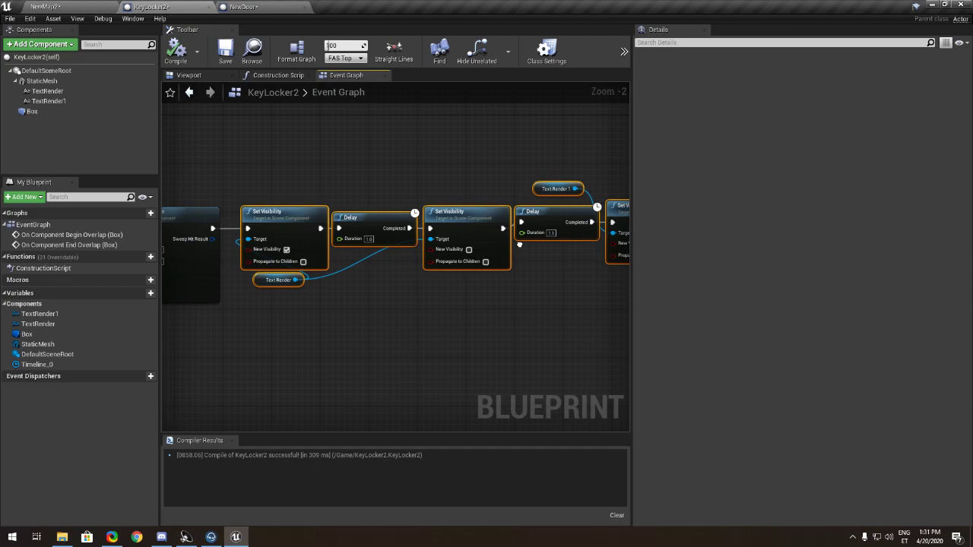
{"action": "right_click_drag", "start_coordinate": [517, 257], "coordinate": [442, 274]}
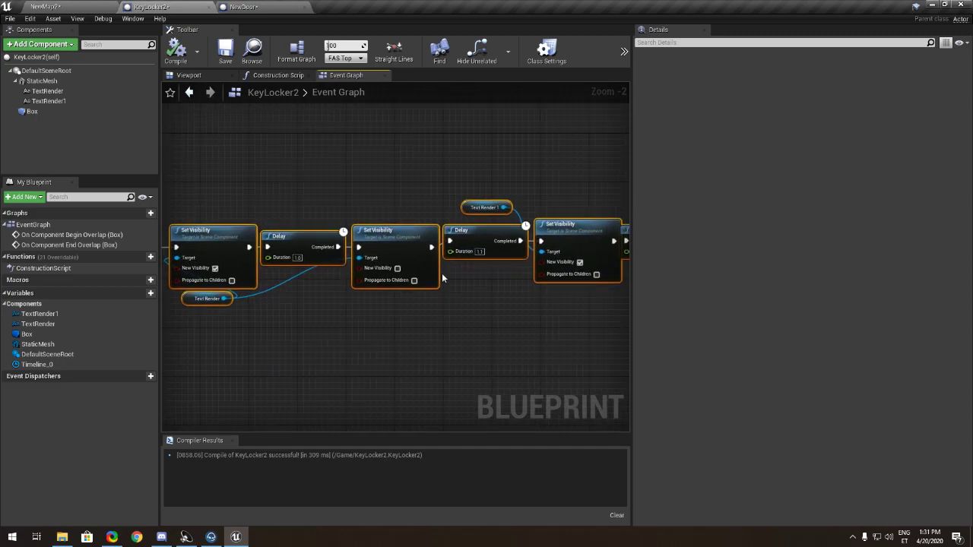
{"action": "right_click_drag", "start_coordinate": [442, 279], "coordinate": [358, 292]}
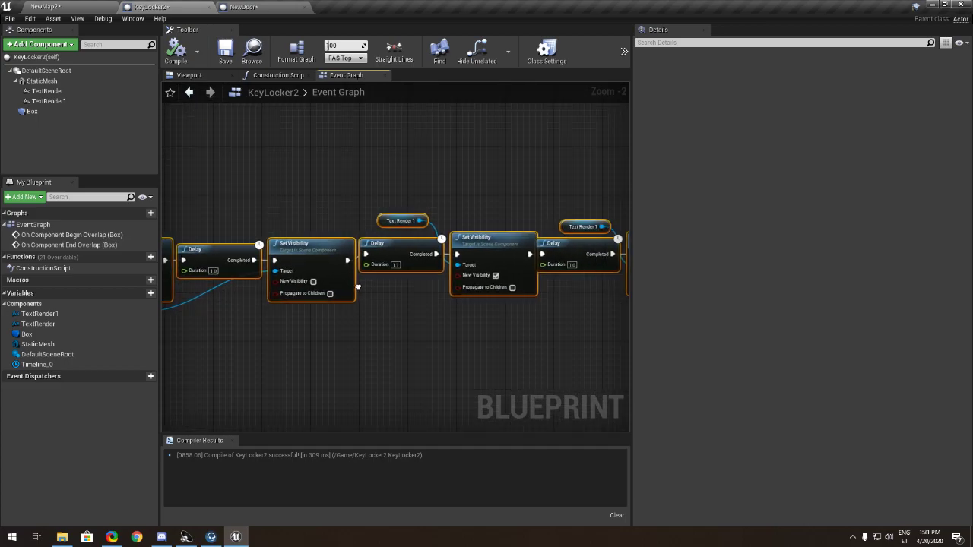
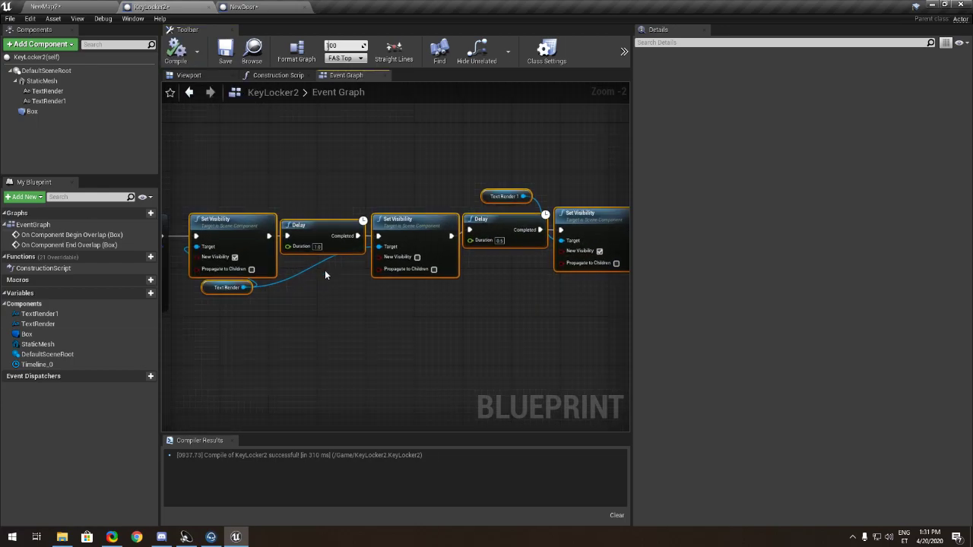
- Add a reroute node to the wire from Text Render to the second Set Visibility and place it just before that node
{"action": "scroll", "coordinate": [324, 275], "scroll_direction": "up", "scroll_amount": 1}
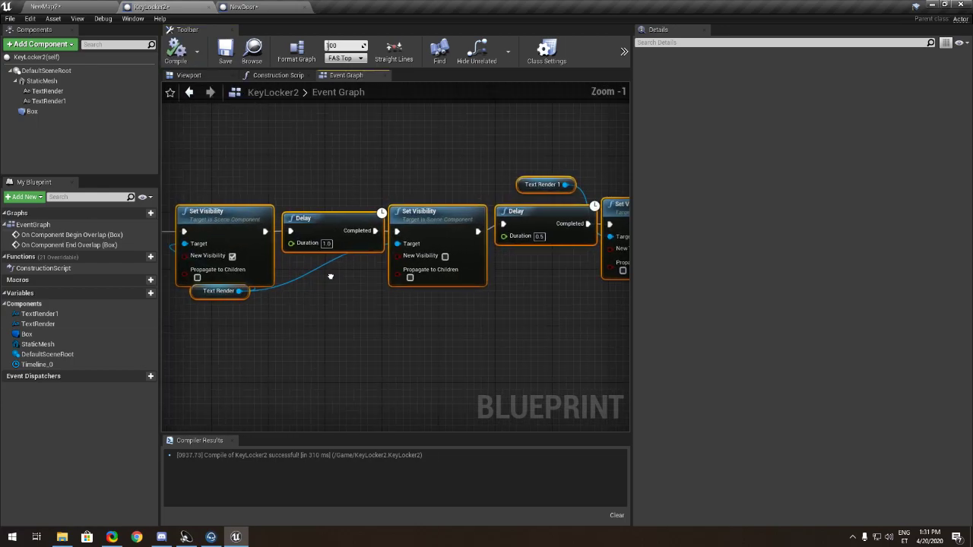
{"action": "mouse_move", "coordinate": [324, 276]}
{"action": "right_mouse_down"}
{"action": "mouse_move", "coordinate": [370, 281]}
{"action": "mouse_move", "coordinate": [319, 292]}
{"action": "right_mouse_up"}
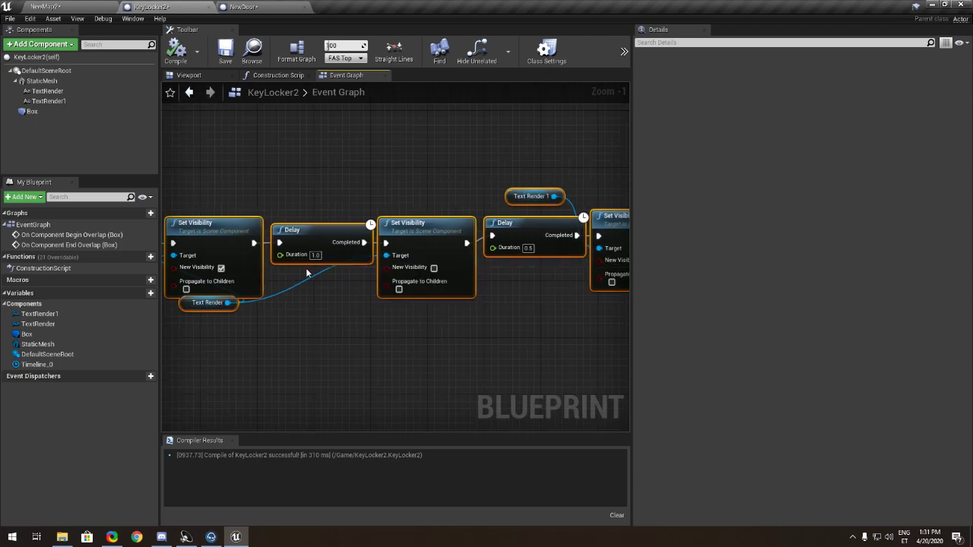
{"action": "double_click", "coordinate": [251, 302]}
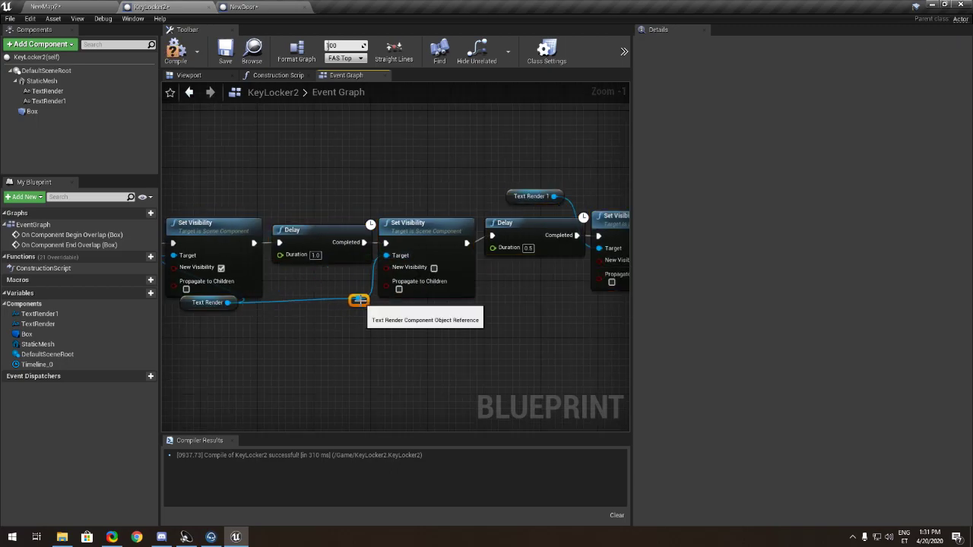
- Review KeyLocker2's text delays, set the Duration of NewDoor's Delay before Door Open to 2.1, and compile
{"action": "scroll", "coordinate": [410, 286], "scroll_direction": "down", "scroll_amount": 2}
{"action": "right_click_drag", "start_coordinate": [433, 288], "coordinate": [290, 282]}
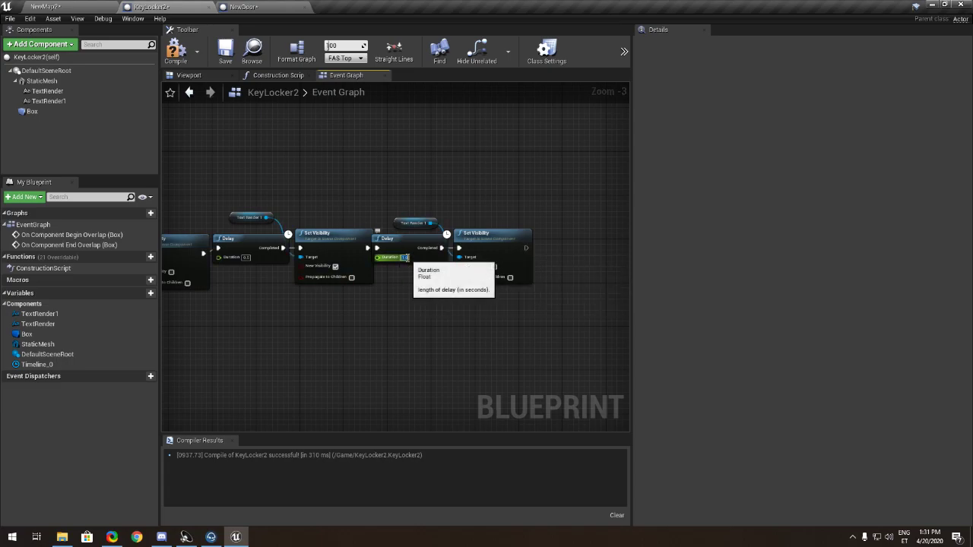
{"action": "right_click_drag", "start_coordinate": [231, 317], "coordinate": [501, 298]}
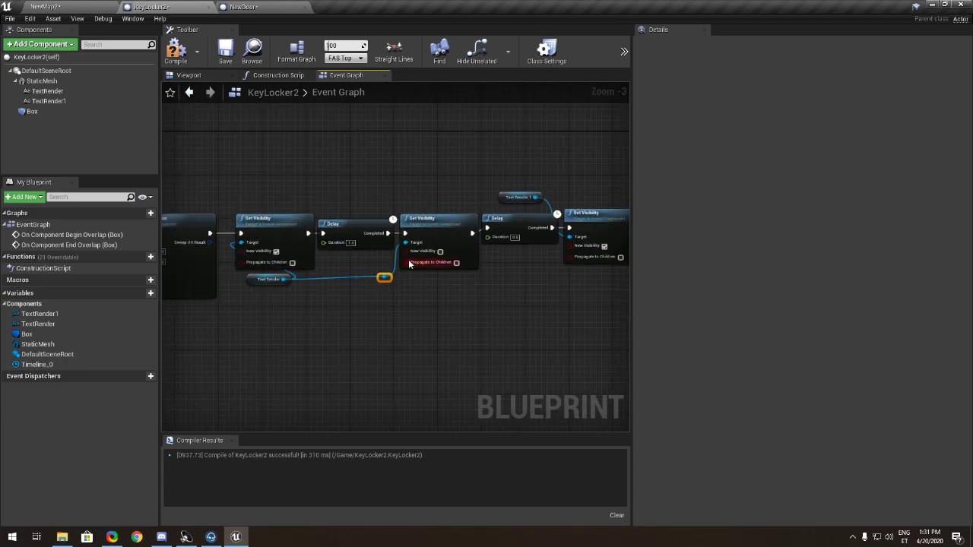
{"action": "right_click_drag", "start_coordinate": [322, 255], "coordinate": [340, 274]}
{"action": "right_click_drag", "start_coordinate": [440, 275], "coordinate": [325, 283]}
{"action": "left_click", "coordinate": [237, 6]}
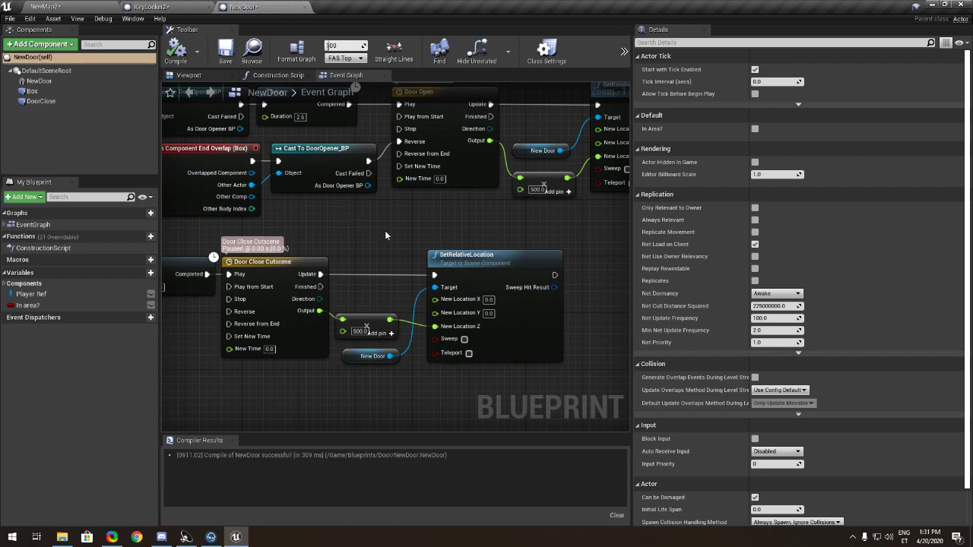
{"action": "right_click_drag", "start_coordinate": [385, 230], "coordinate": [378, 317]}
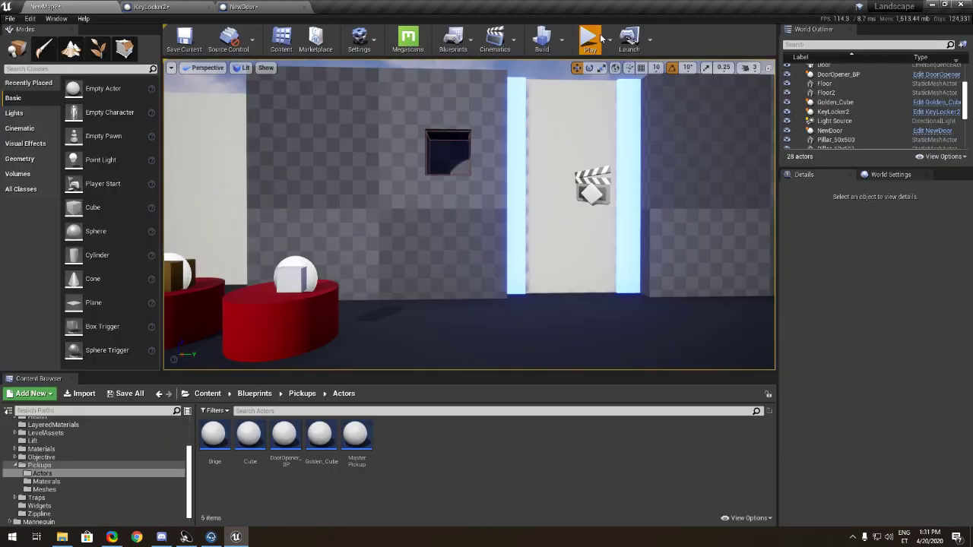
- Play the level with the shortened delays, insert the cube into the key locker to test the timing, and stop
{"action": "left_click", "coordinate": [591, 38]}
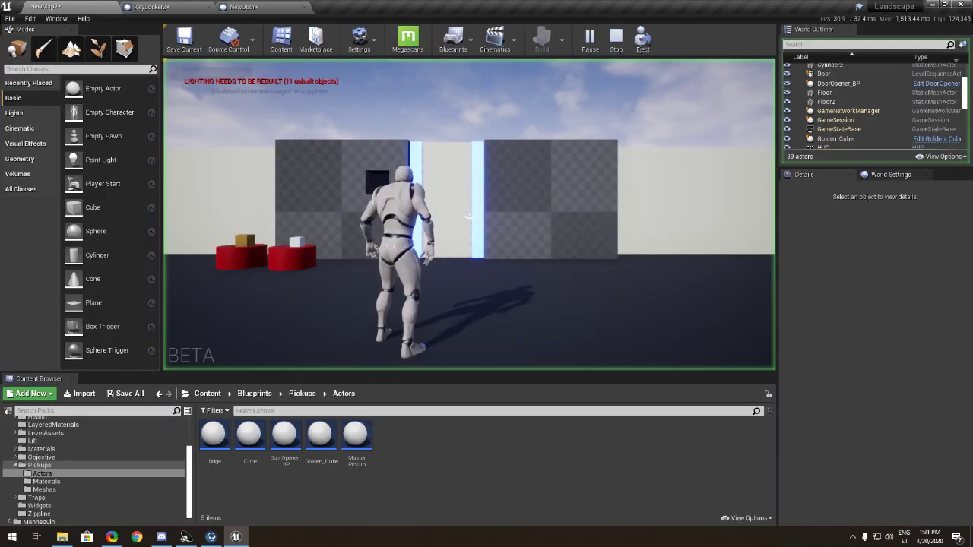
{"action": "key", "text": "w"}
{"action": "key", "text": "w"}
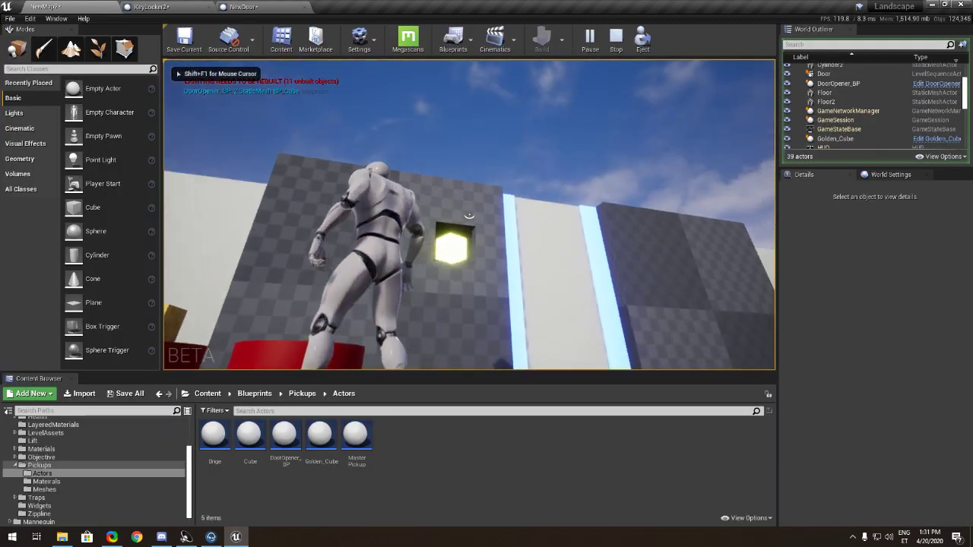
{"action": "key", "text": "w"}
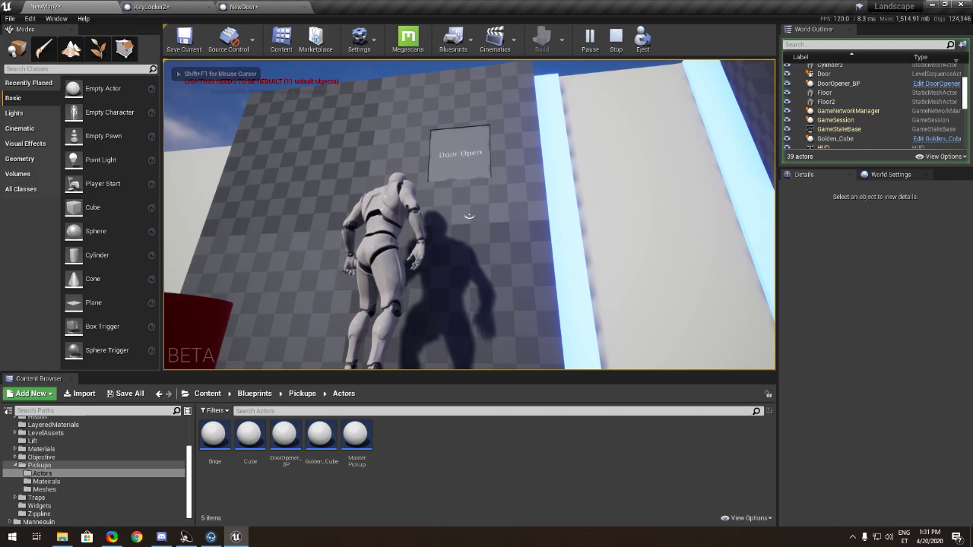
{"action": "key", "text": "w"}
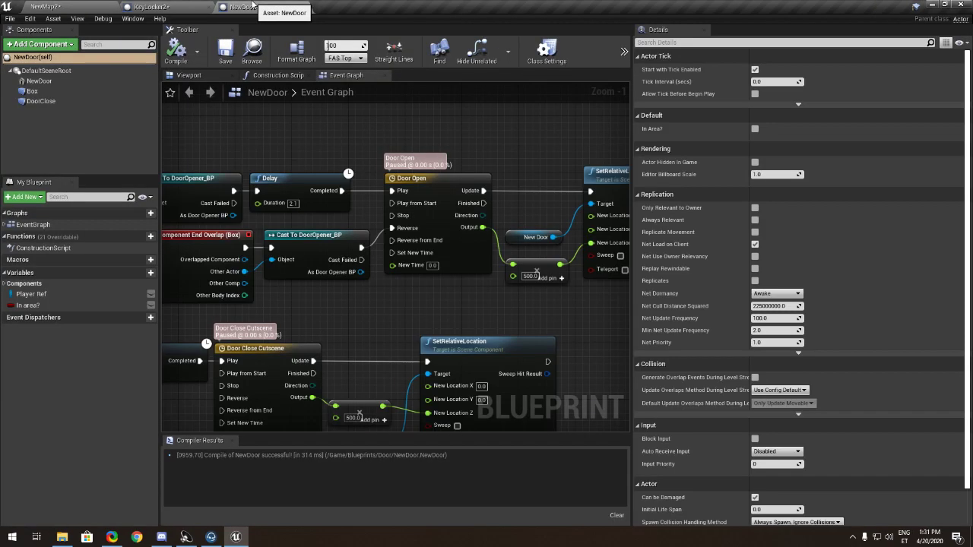
- Move the Text Render variable node in KeyLocker2 so it sits clear of the first Set Visibility node
{"action": "right_click_drag", "start_coordinate": [299, 239], "coordinate": [333, 241]}
{"action": "scroll", "coordinate": [333, 241], "scroll_direction": "down", "scroll_amount": 1}
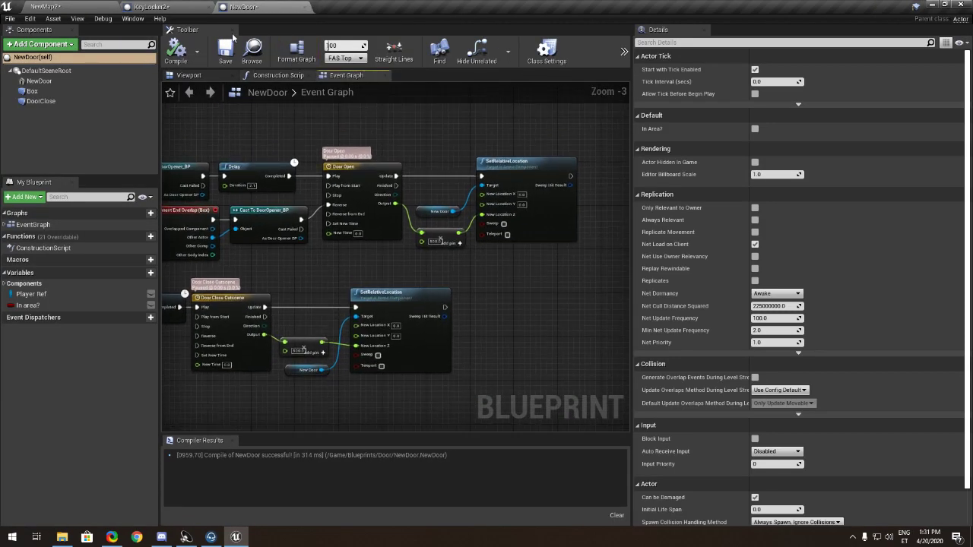
{"action": "left_click", "coordinate": [152, 6]}
{"action": "right_click_drag", "start_coordinate": [502, 193], "coordinate": [550, 175]}
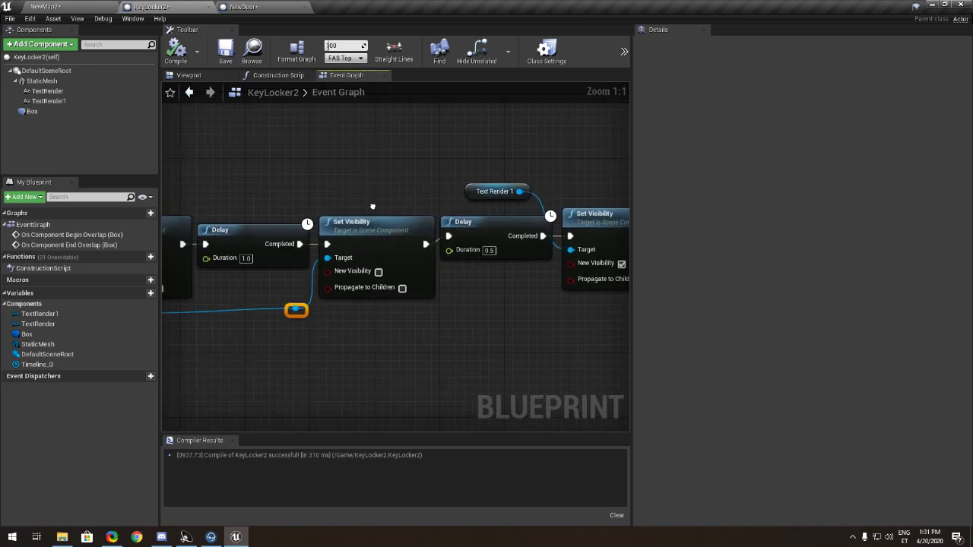
{"action": "right_click_drag", "start_coordinate": [372, 207], "coordinate": [478, 202]}
{"action": "scroll", "coordinate": [478, 202], "scroll_direction": "down", "scroll_amount": 1}
{"action": "right_click_drag", "start_coordinate": [406, 233], "coordinate": [449, 231]}
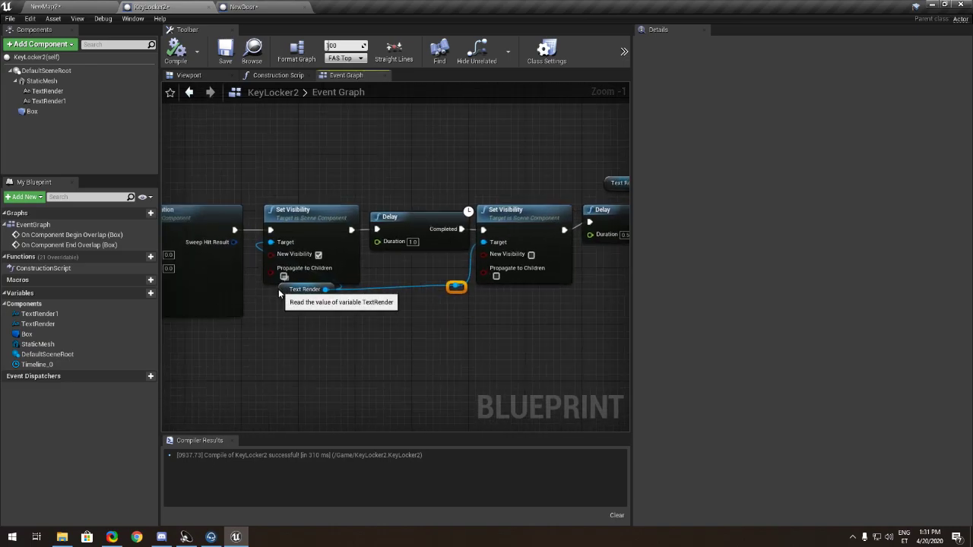
{"action": "left_click_drag", "start_coordinate": [286, 293], "coordinate": [262, 305]}
- Select all of KeyLocker2's Set Visibility, Delay and text reference nodes and shift them farther from SetRelativeLocation
{"action": "right_click_drag", "start_coordinate": [369, 242], "coordinate": [428, 241]}
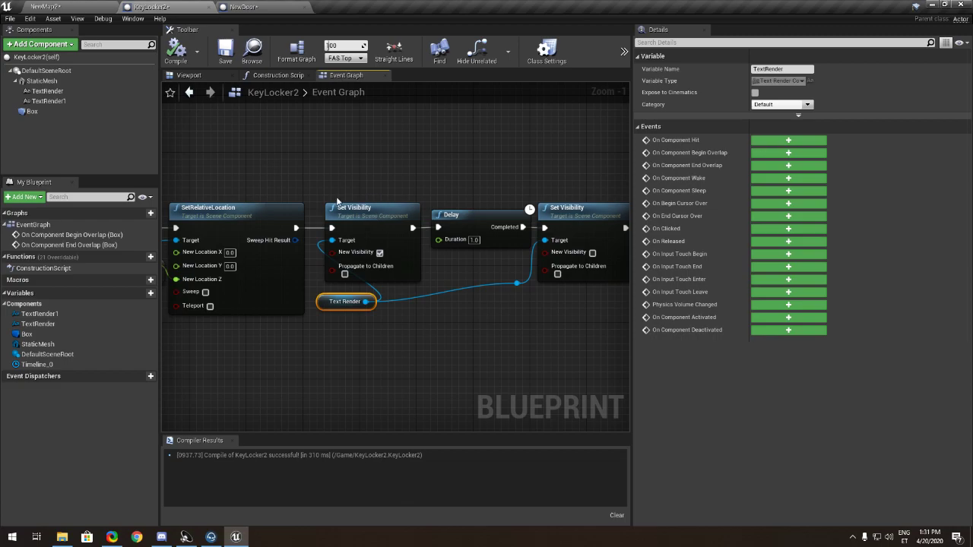
{"action": "scroll", "coordinate": [337, 201], "scroll_direction": "down", "scroll_amount": 5}
{"action": "left_click_drag", "start_coordinate": [550, 187], "coordinate": [348, 266]}
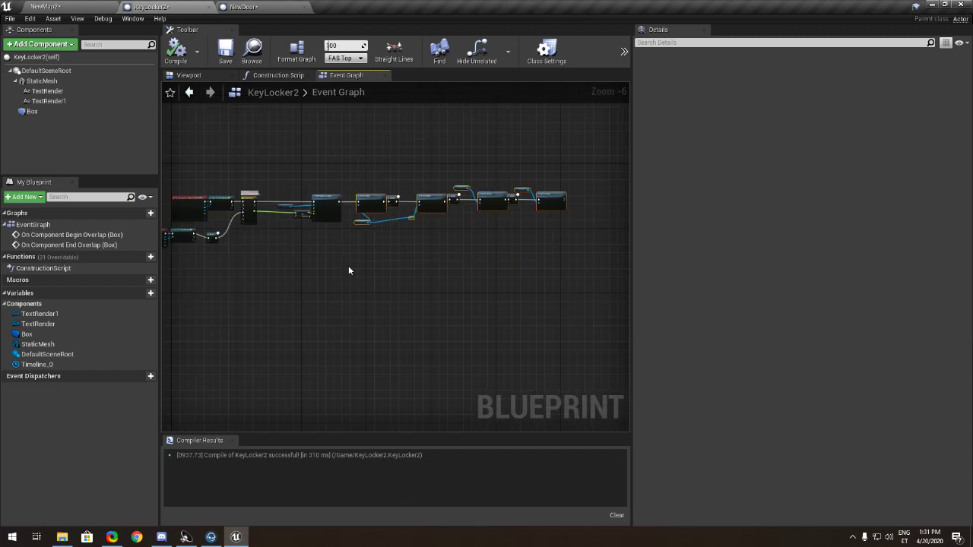
{"action": "scroll", "coordinate": [357, 212], "scroll_direction": "up", "scroll_amount": 5}
{"action": "right_click_drag", "start_coordinate": [369, 202], "coordinate": [391, 257]}
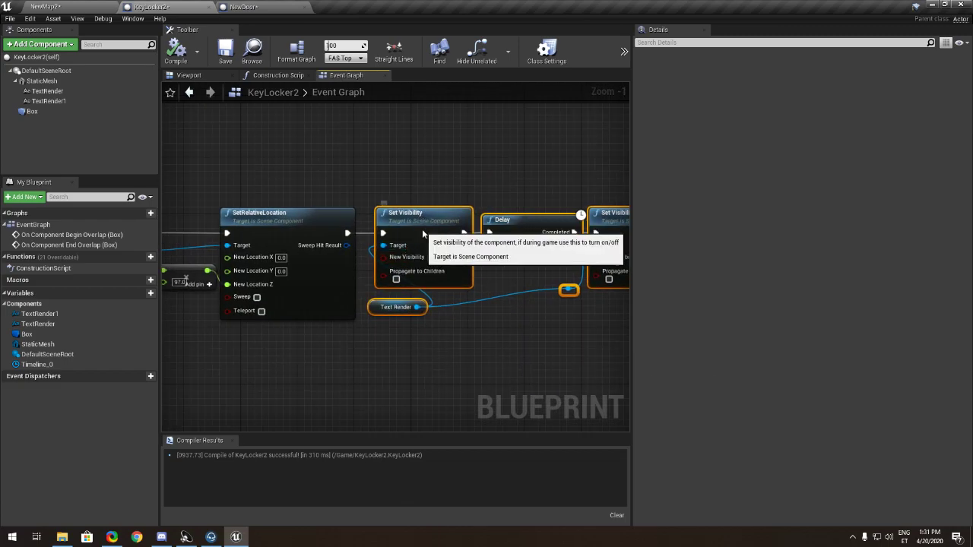
{"action": "left_click_drag", "start_coordinate": [431, 228], "coordinate": [463, 233]}
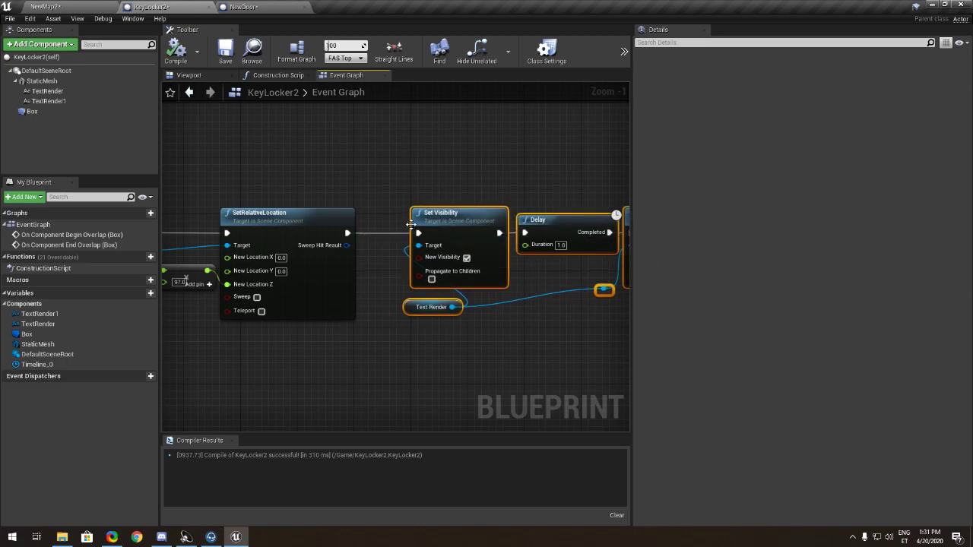
{"action": "right_click_drag", "start_coordinate": [394, 209], "coordinate": [355, 195]}
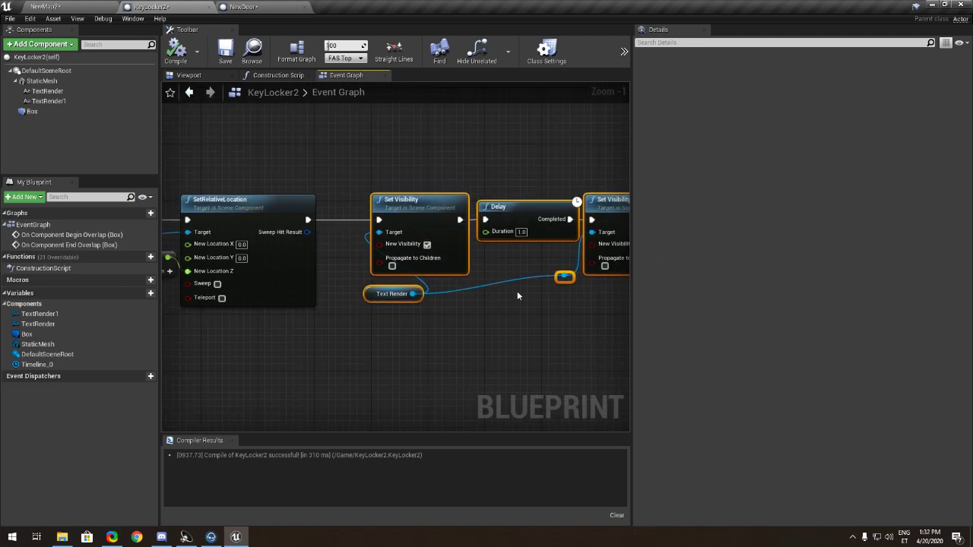
- Set the Duration of the Delay after KeyLocker2's first Set Visibility to 0.5, then compile and save the Blueprint
{"action": "right_click_drag", "start_coordinate": [518, 296], "coordinate": [449, 284]}
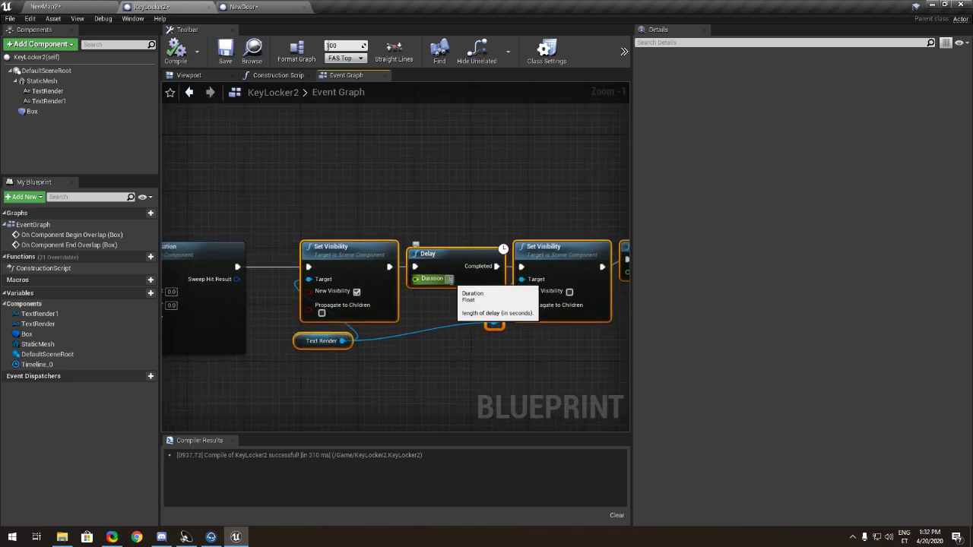
{"action": "left_click", "coordinate": [175, 49]}
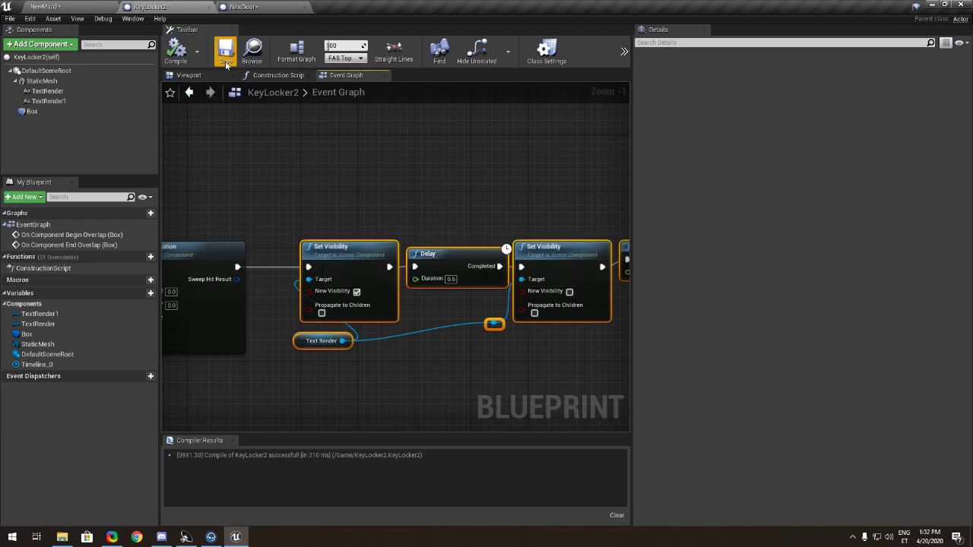
- Select all of KeyLocker2's Set Visibility, Delay and text reference nodes and move them back closer to SetRelativeLocation
{"action": "right_click_drag", "start_coordinate": [346, 163], "coordinate": [269, 176]}
{"action": "scroll", "coordinate": [342, 169], "scroll_direction": "down", "scroll_amount": 2}
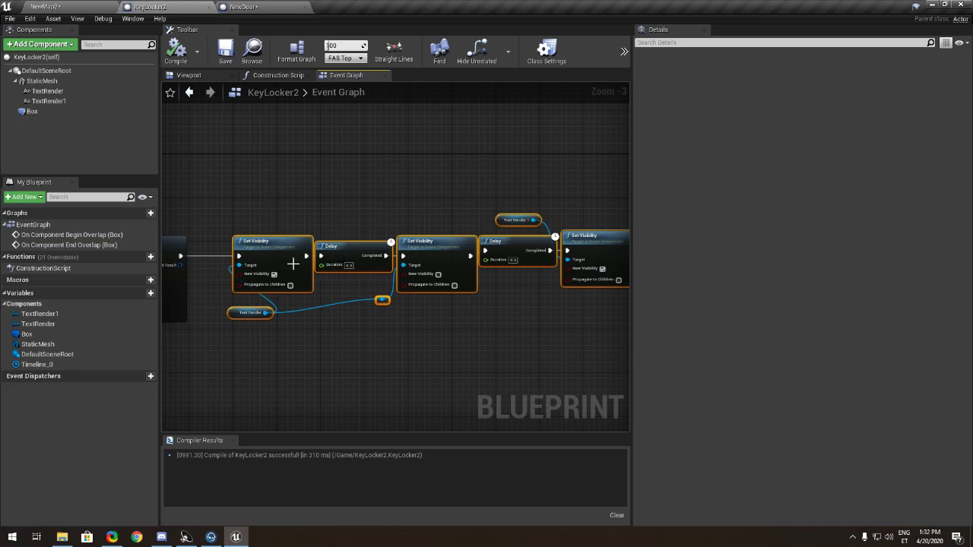
{"action": "scroll", "coordinate": [459, 200], "scroll_direction": "down", "scroll_amount": 2}
{"action": "left_click_drag", "start_coordinate": [536, 204], "coordinate": [325, 274]}
{"action": "scroll", "coordinate": [324, 272], "scroll_direction": "up", "scroll_amount": 3}
{"action": "right_click_drag", "start_coordinate": [324, 271], "coordinate": [371, 301]}
{"action": "left_click", "coordinate": [305, 215]}
{"action": "scroll", "coordinate": [543, 179], "scroll_direction": "down", "scroll_amount": 2}
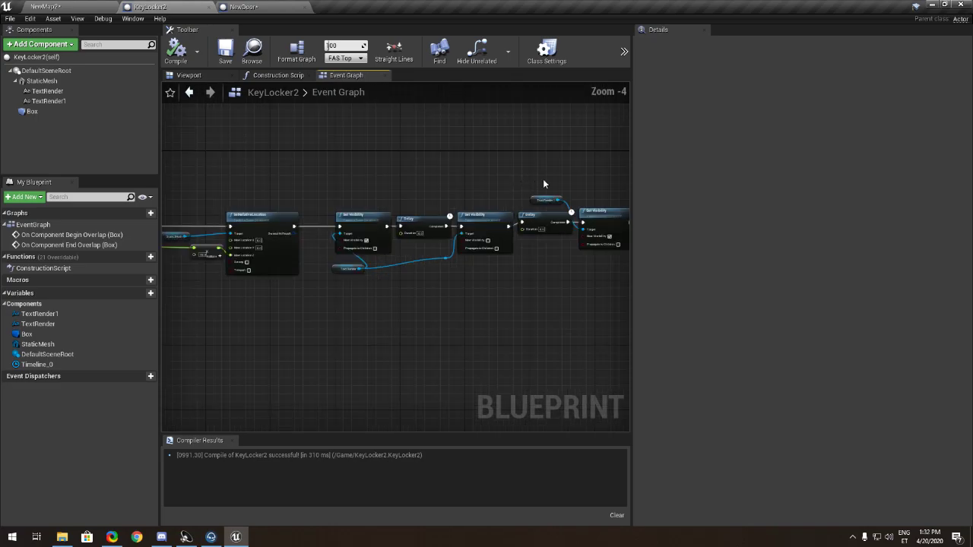
{"action": "right_click_drag", "start_coordinate": [543, 181], "coordinate": [457, 211]}
{"action": "scroll", "coordinate": [616, 170], "scroll_direction": "down", "scroll_amount": 3}
{"action": "left_click_drag", "start_coordinate": [572, 211], "coordinate": [320, 262]}
{"action": "scroll", "coordinate": [319, 260], "scroll_direction": "up", "scroll_amount": 3}
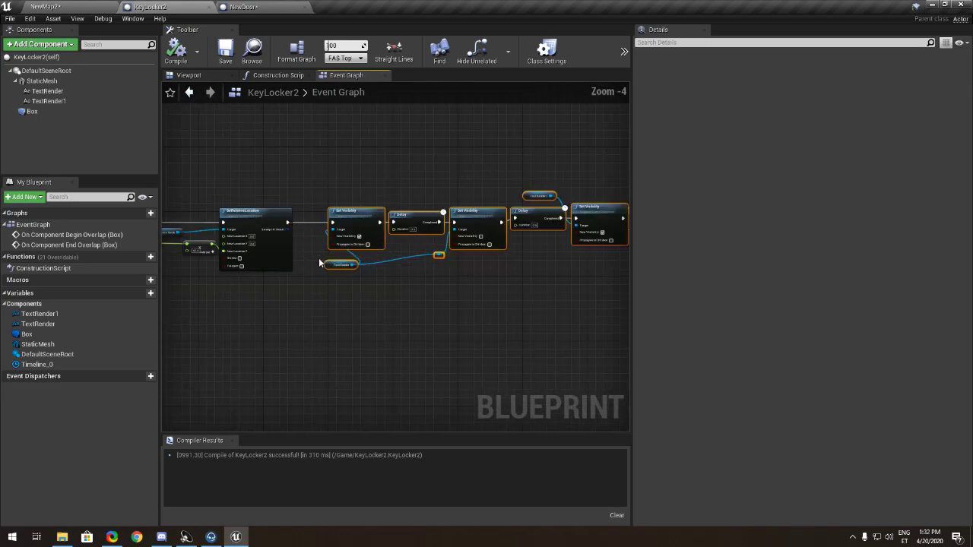
{"action": "scroll", "coordinate": [319, 260], "scroll_direction": "up", "scroll_amount": 3}
{"action": "left_click_drag", "start_coordinate": [395, 193], "coordinate": [352, 196]}
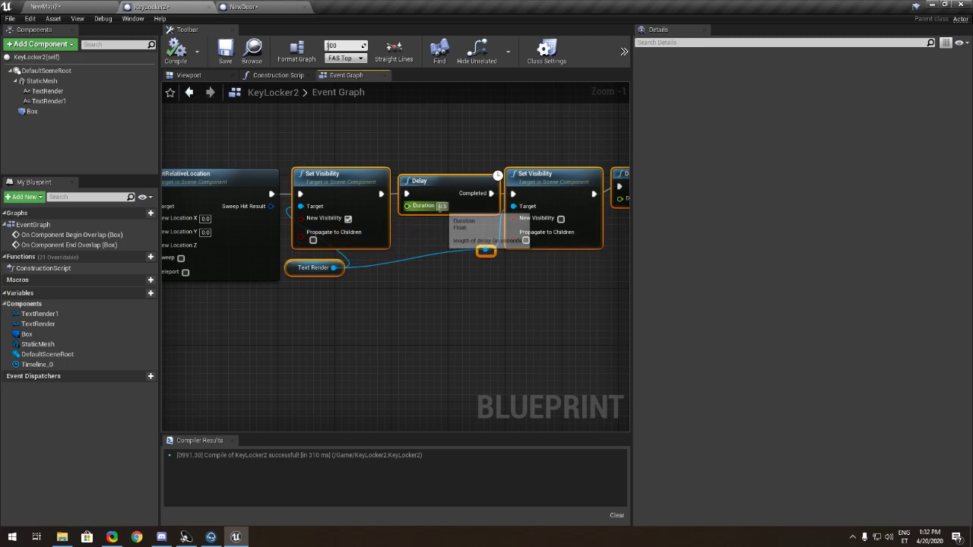
- Set the first text Delay's Duration to 1.0 and the following Delay, before Text Render 1 is shown, to 0.2, and compile
{"action": "left_click", "coordinate": [441, 206]}
{"action": "type", "text": "1"}
{"action": "left_click", "coordinate": [475, 252]}
{"action": "right_click_drag", "start_coordinate": [490, 289], "coordinate": [422, 304]}
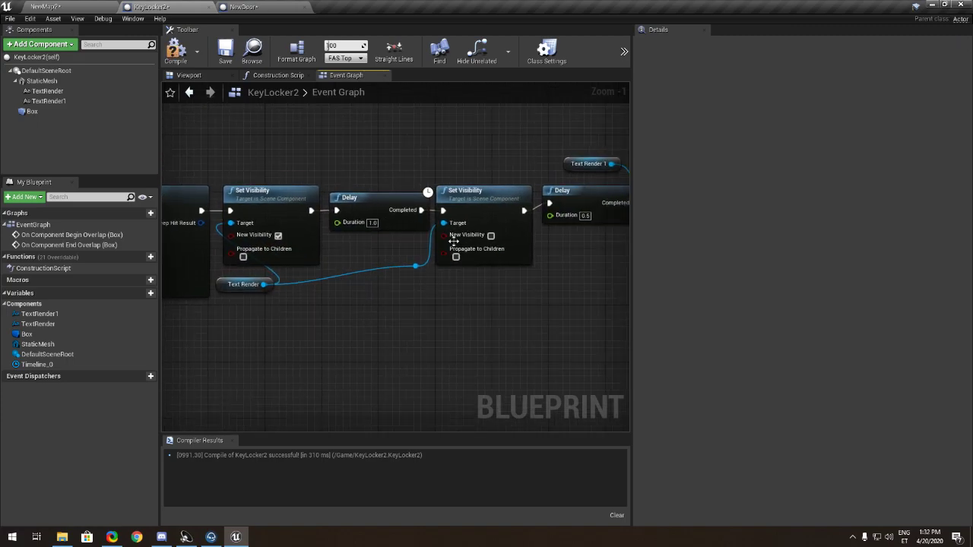
{"action": "right_click_drag", "start_coordinate": [504, 216], "coordinate": [428, 231]}
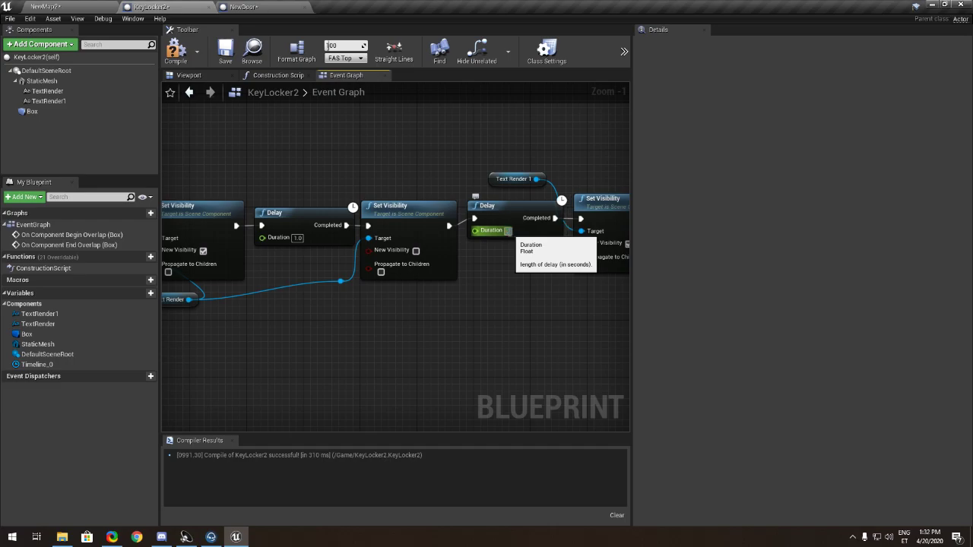
{"action": "right_click_drag", "start_coordinate": [496, 231], "coordinate": [353, 303]}
{"action": "left_click", "coordinate": [180, 53]}
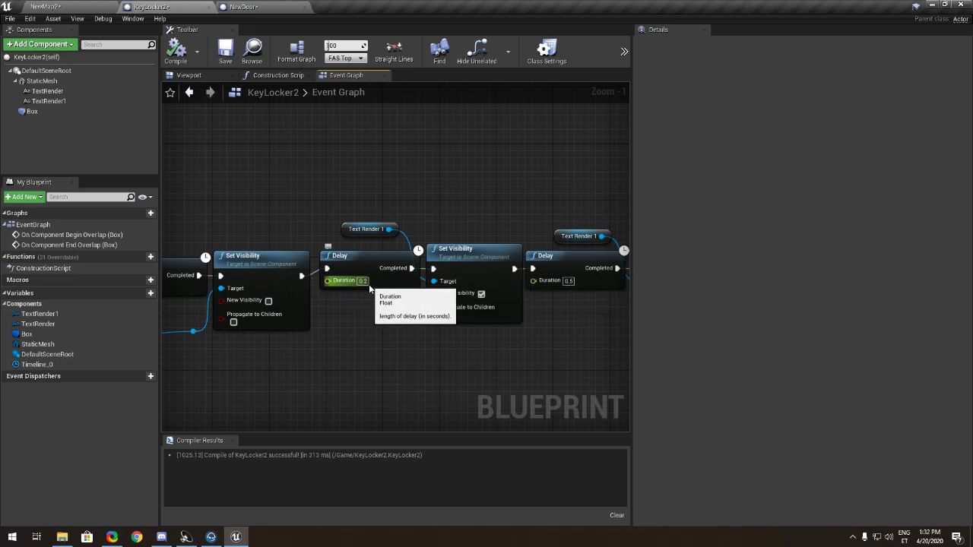
- Set the Duration of the Delay before the last Set Visibility node to 1.0 and compile KeyLocker2
{"action": "right_click_drag", "start_coordinate": [509, 295], "coordinate": [436, 307]}
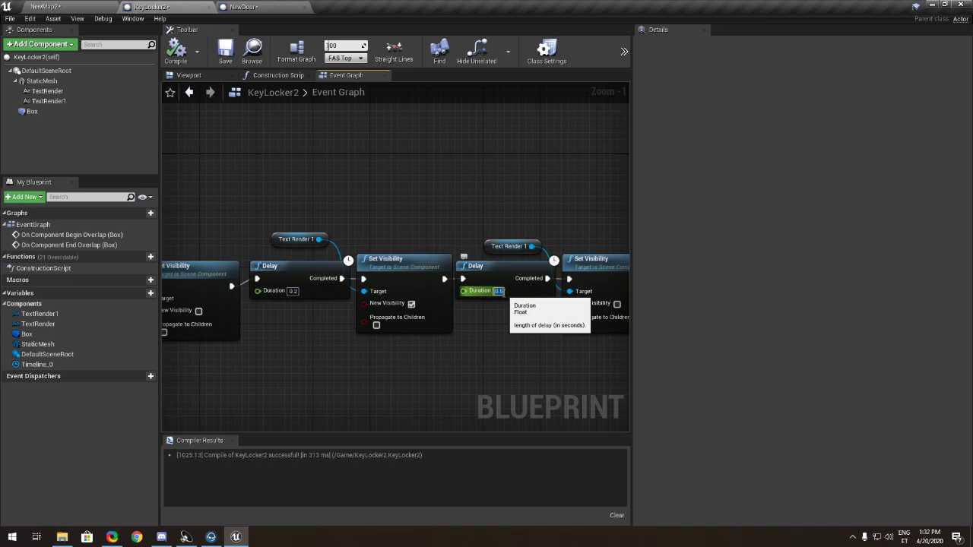
{"action": "type", "text": "1"}
{"action": "key", "text": "Return"}
{"action": "right_click_drag", "start_coordinate": [593, 292], "coordinate": [507, 310]}
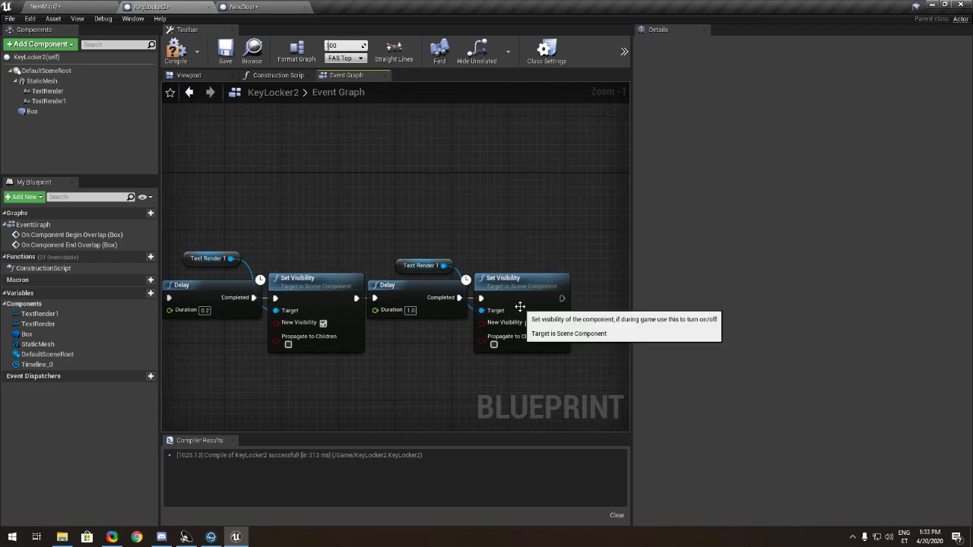
{"action": "left_click", "coordinate": [183, 57]}
- Play the level, pick up the DoorOpener_BP cube and insert it into the key locker to check the text timing, and stop
{"action": "left_click", "coordinate": [46, 6]}
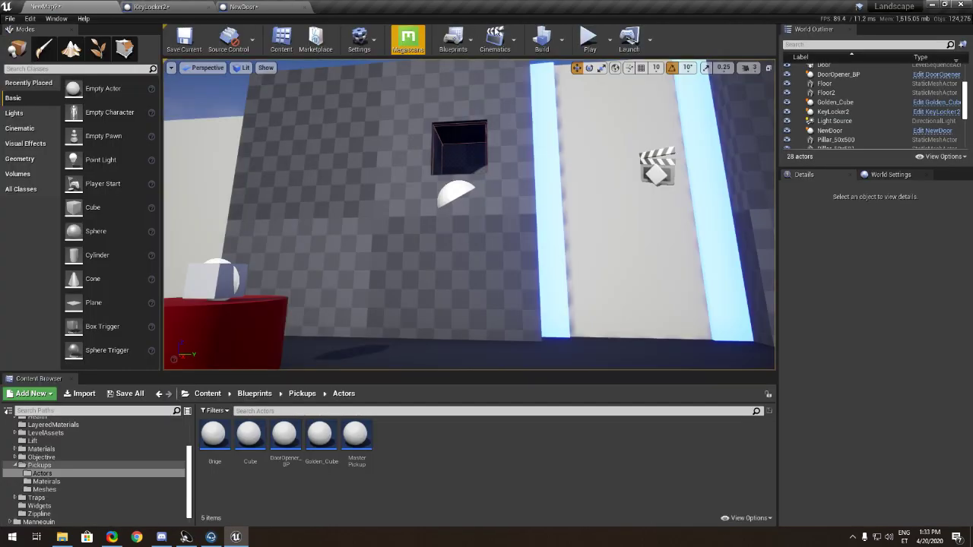
{"action": "left_click", "coordinate": [588, 40]}
{"action": "key", "text": "e"}
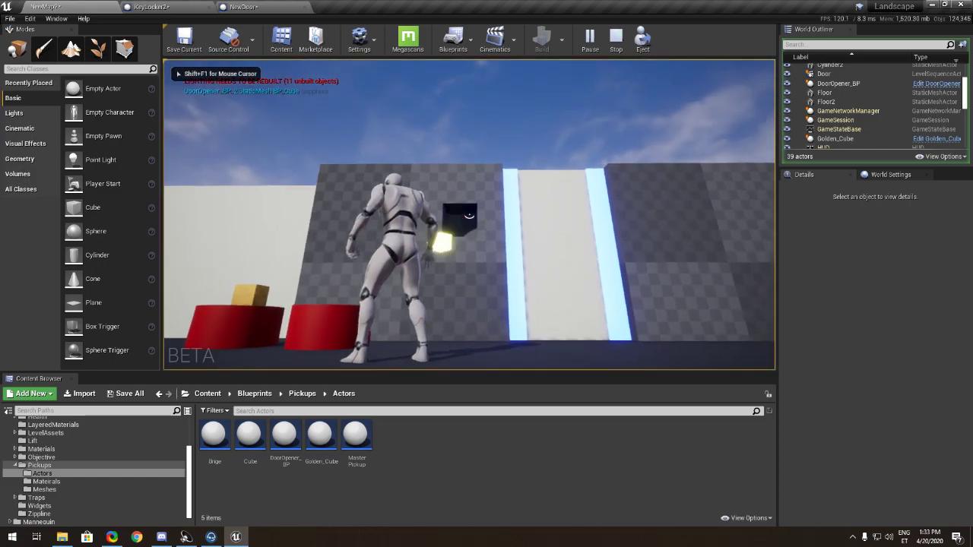
{"action": "key", "text": "w"}
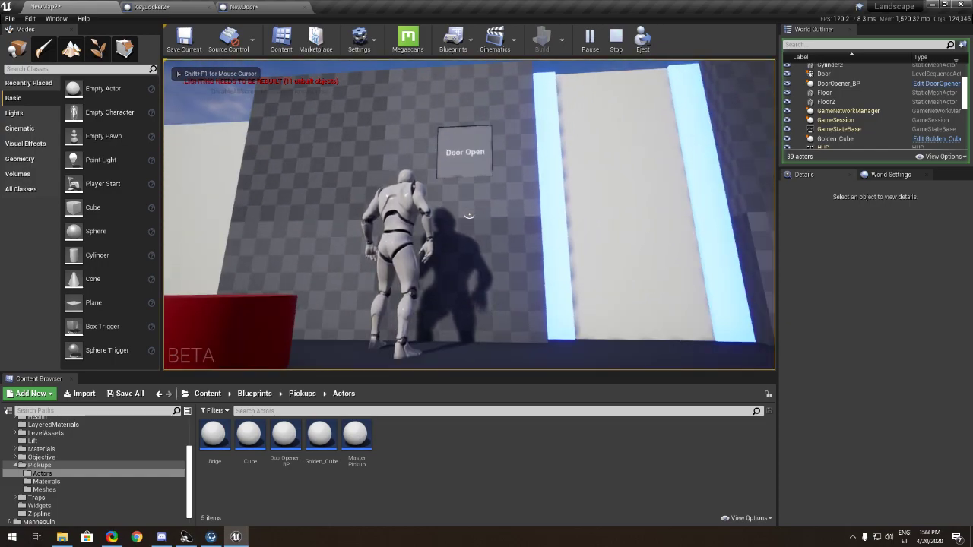
{"action": "key", "text": "Escape"}
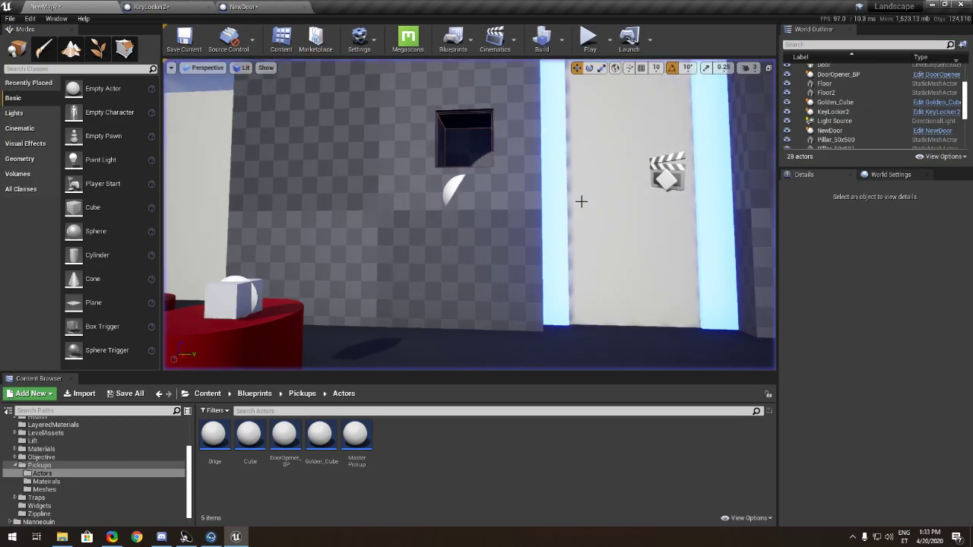
- Review the delays in NewDoor and KeyLocker2, set the Duration of KeyLocker2's last Delay to 2, and compile
{"action": "scroll", "coordinate": [481, 337], "scroll_direction": "down", "scroll_amount": 3}
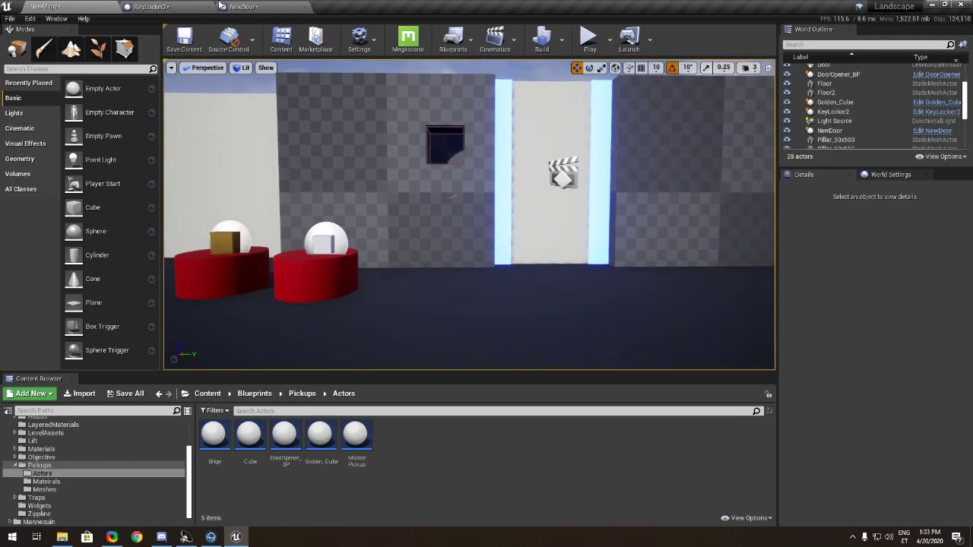
{"action": "left_click", "coordinate": [242, 6]}
{"action": "right_click_drag", "start_coordinate": [332, 251], "coordinate": [357, 242]}
{"action": "left_click", "coordinate": [191, 7]}
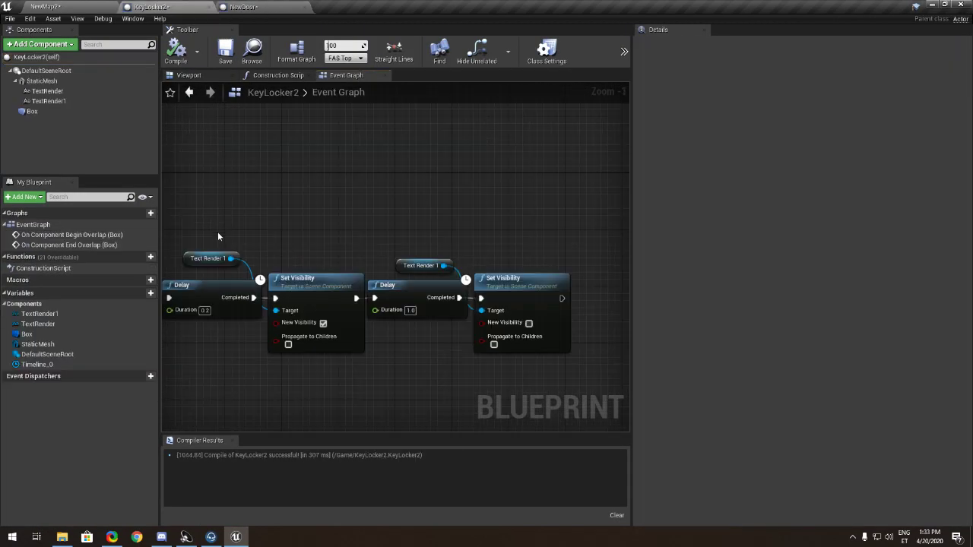
{"action": "right_click_drag", "start_coordinate": [218, 231], "coordinate": [426, 193]}
{"action": "right_click_drag", "start_coordinate": [347, 232], "coordinate": [498, 219]}
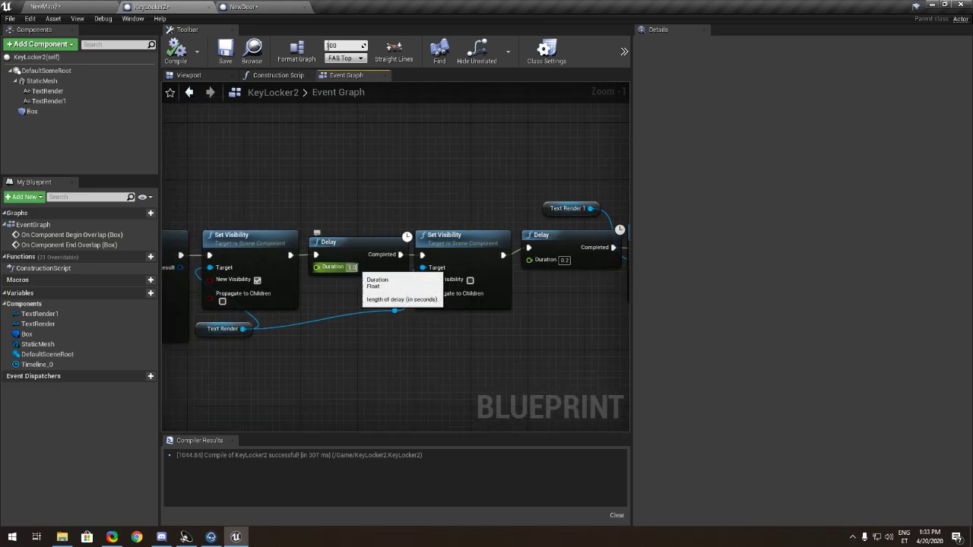
{"action": "right_click_drag", "start_coordinate": [467, 341], "coordinate": [385, 347]}
{"action": "right_click_drag", "start_coordinate": [464, 277], "coordinate": [254, 305]}
{"action": "left_click", "coordinate": [477, 294]}
{"action": "type", "text": "2"}
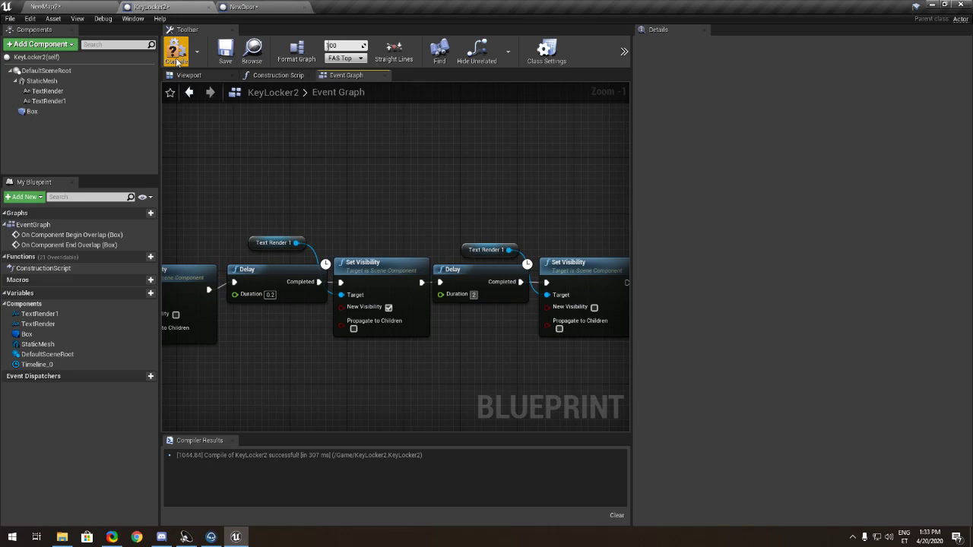
{"action": "left_click", "coordinate": [176, 62]}
- Play the level with the 2-second final delay, bring the cube to the key locker to retest the sequence, and stop
{"action": "left_click", "coordinate": [88, 7]}
{"action": "left_click", "coordinate": [589, 38]}
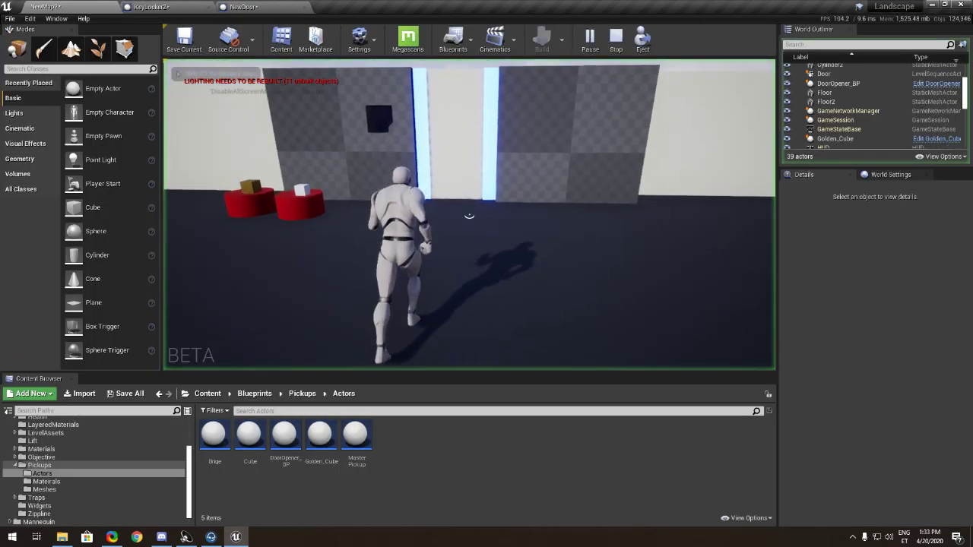
{"action": "key", "text": "w"}
{"action": "key", "text": "w"}
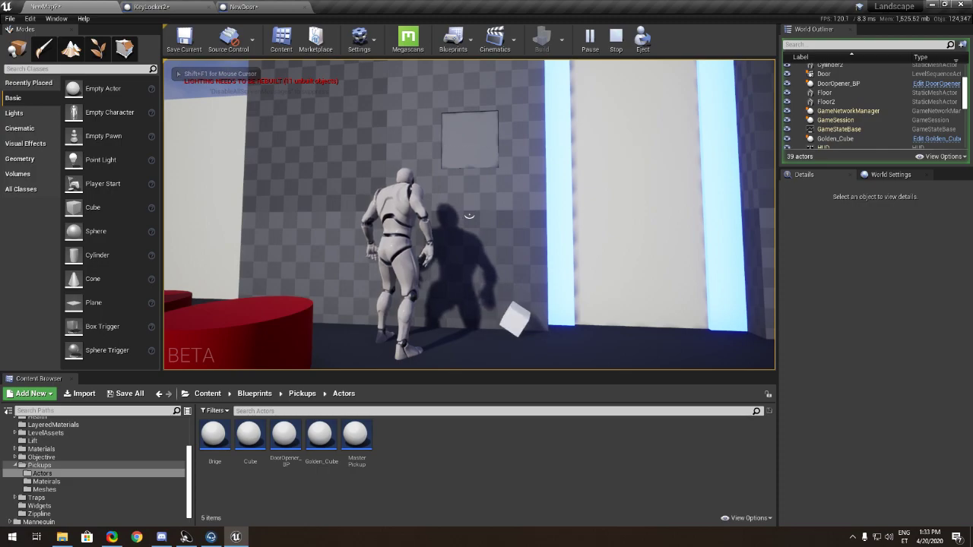
{"action": "key", "text": "s"}
{"action": "key", "text": "Escape"}
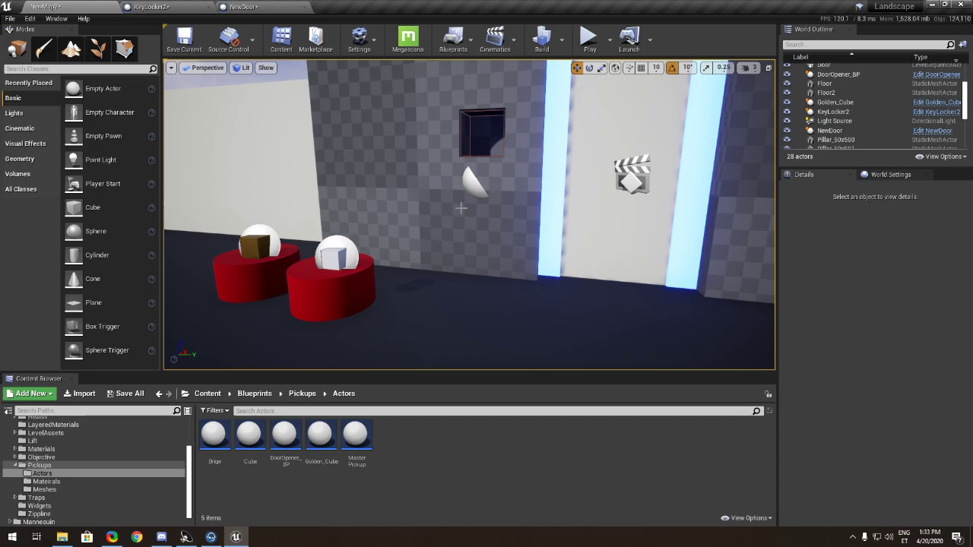
{"action": "right_click_drag", "start_coordinate": [461, 208], "coordinate": [518, 212]}
{"action": "key", "text": "s"}
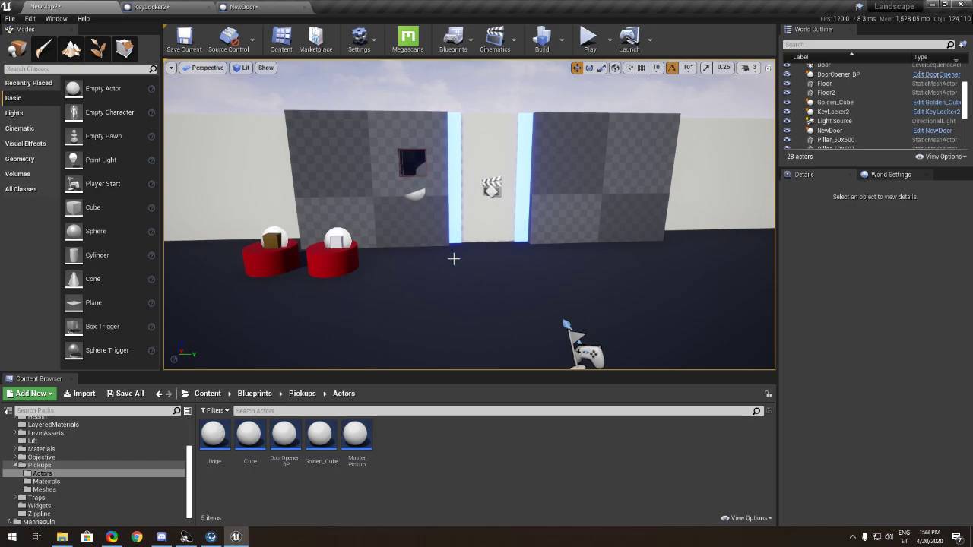
{"action": "right_click_drag", "start_coordinate": [465, 236], "coordinate": [472, 257]}
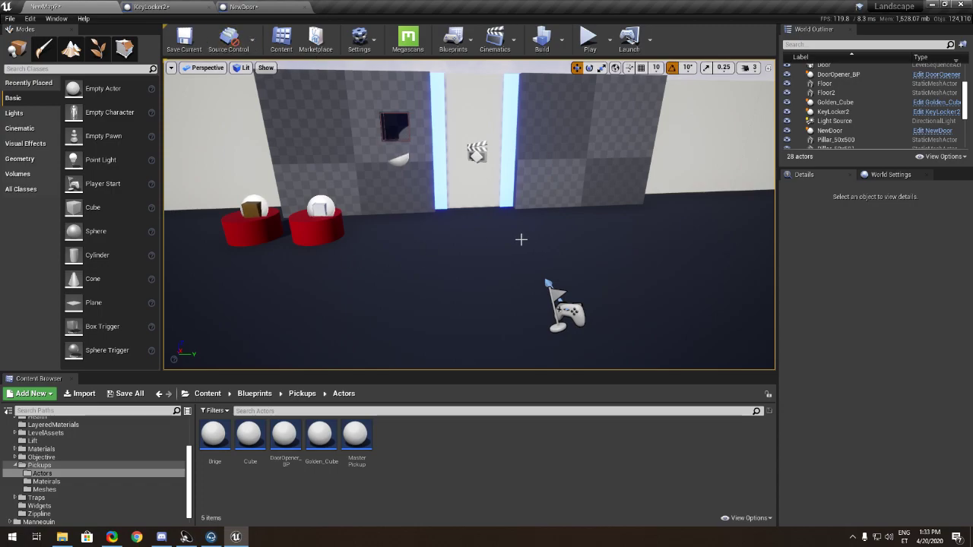
{"action": "key", "text": "w"}
{"action": "right_click_drag", "start_coordinate": [520, 239], "coordinate": [511, 217]}
{"action": "key", "text": "s"}
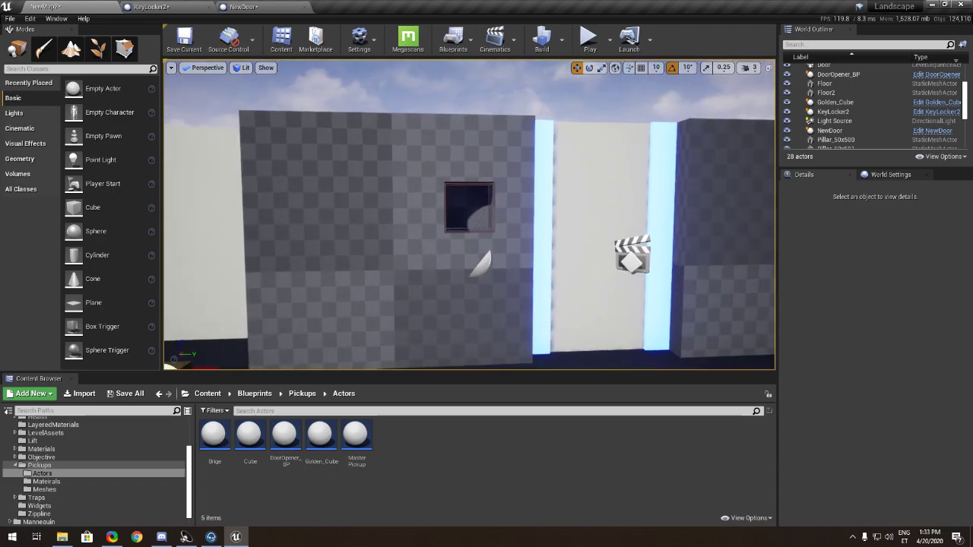